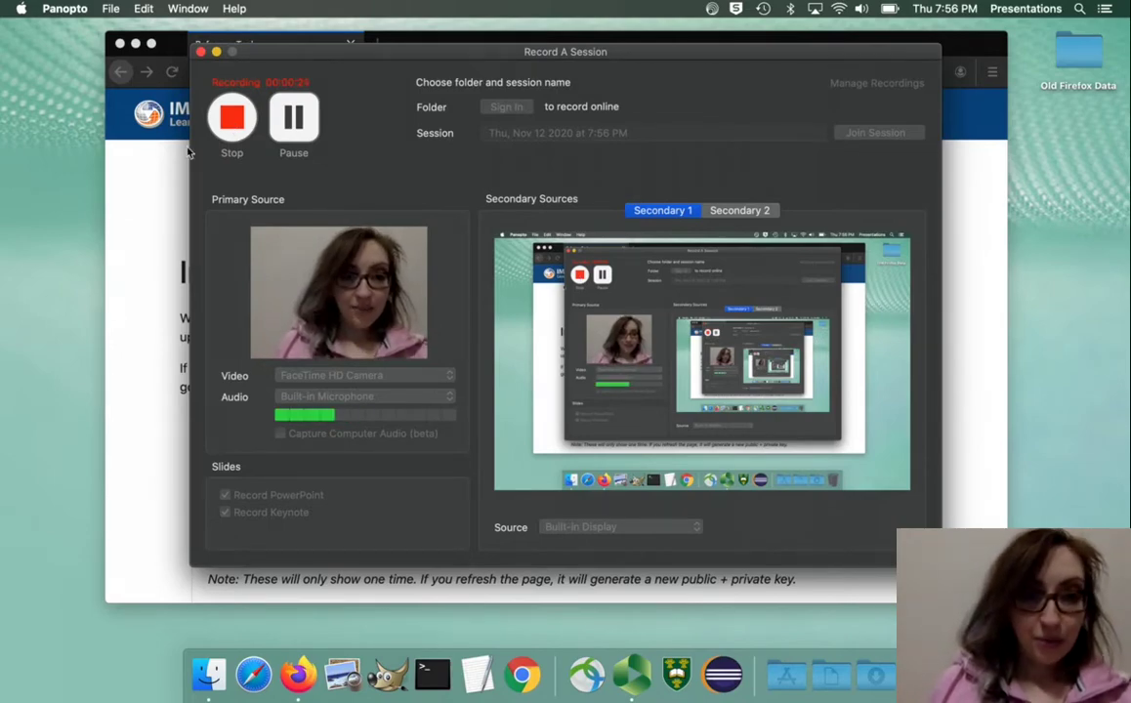
While Panopto keeps recording, bring the Firefox window with the LTI Reference Tool instructions to the front.
left_click(150, 186)
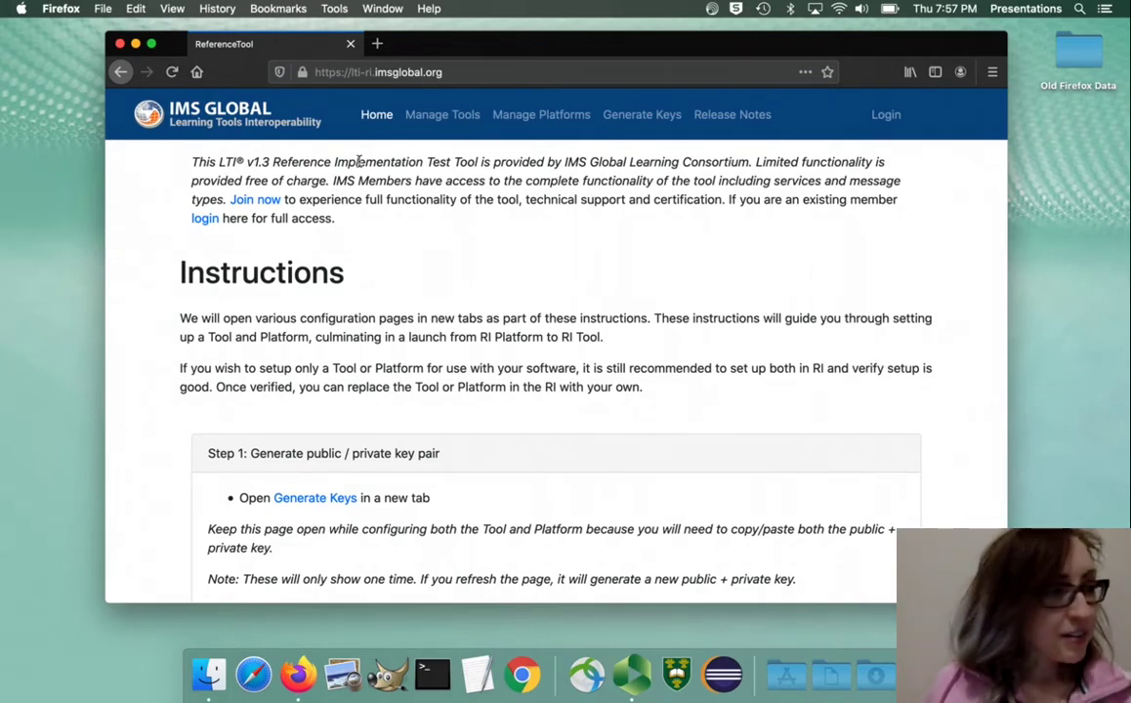
Go to Manage Platforms and begin adding a new platform configuration.
left_click(554, 116)
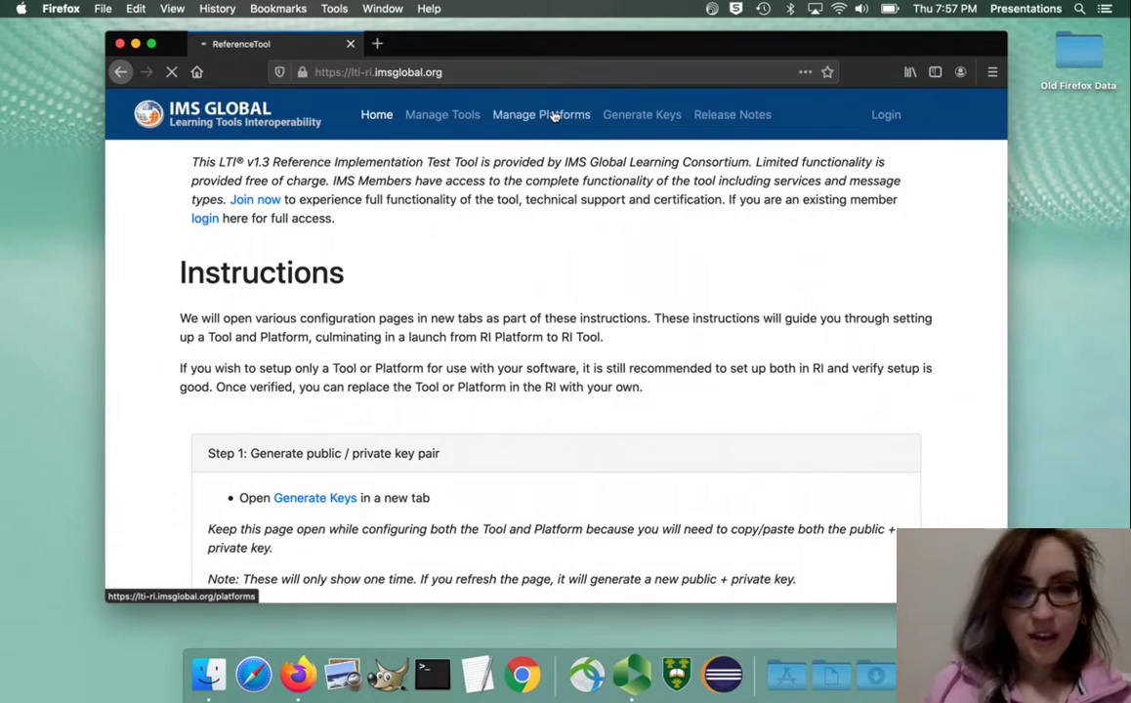
scroll(523, 295, "down", 2)
left_click(274, 285)
Name the new platform 'steph nov 12' and set its client ID to 'abcdefghijstep'.
left_click(249, 324)
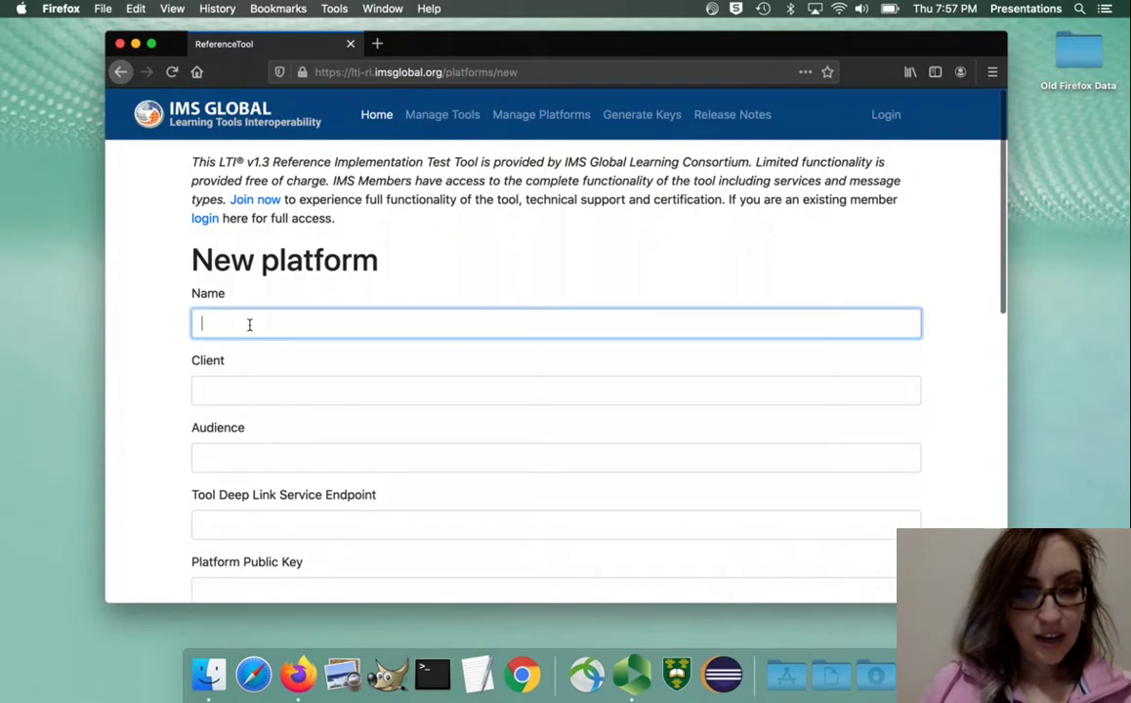
type("s")
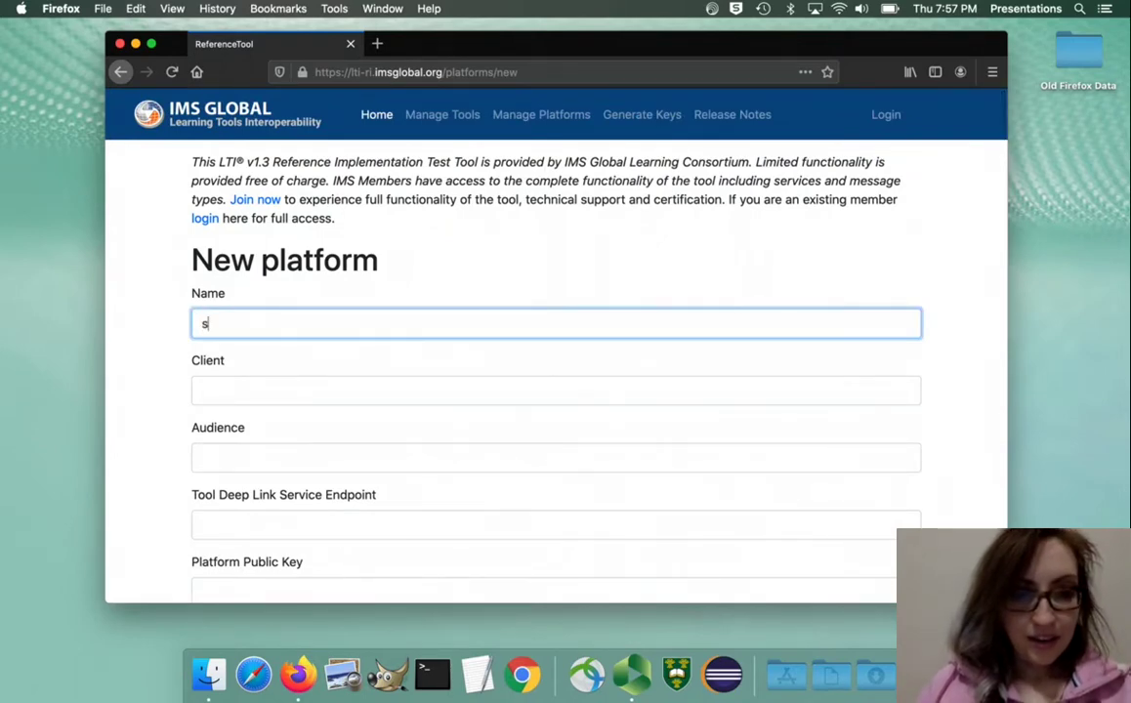
type("teph nov")
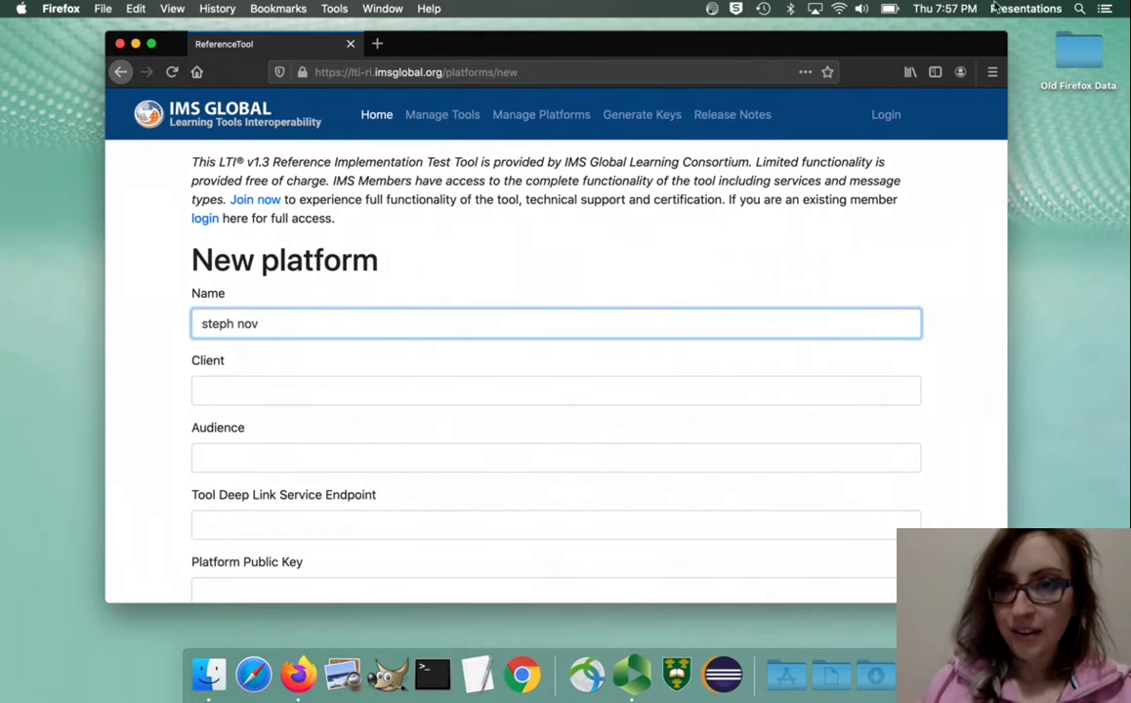
left_click(945, 7)
left_click(825, 95)
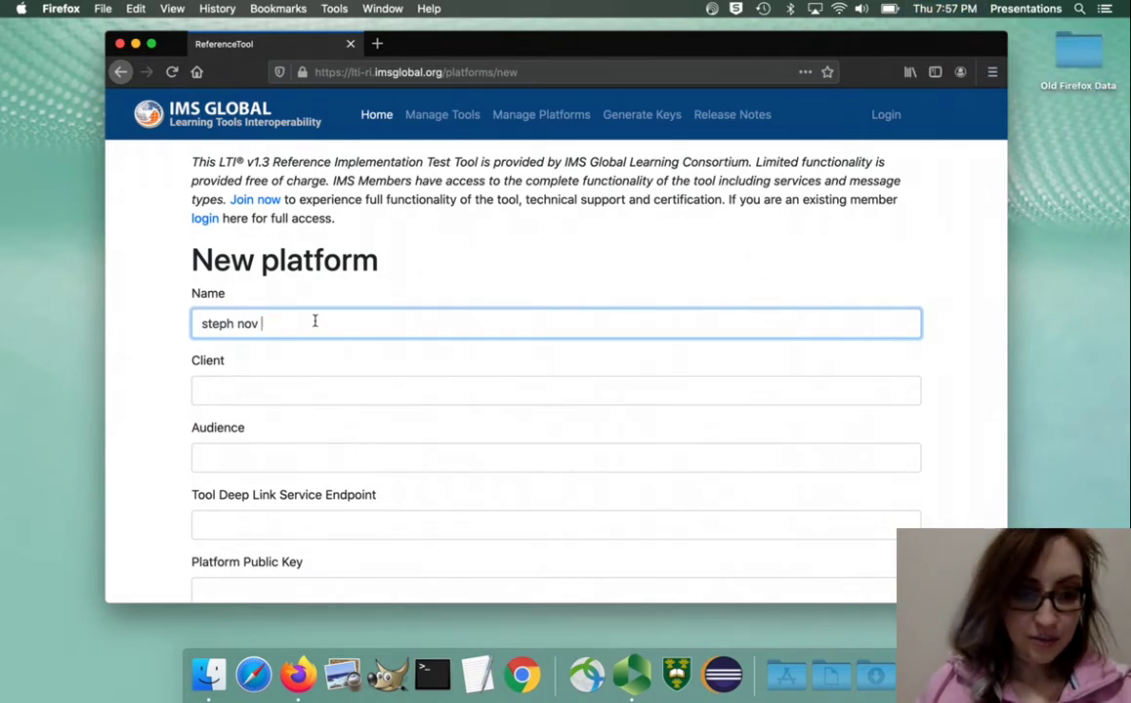
type("12")
left_click(257, 382)
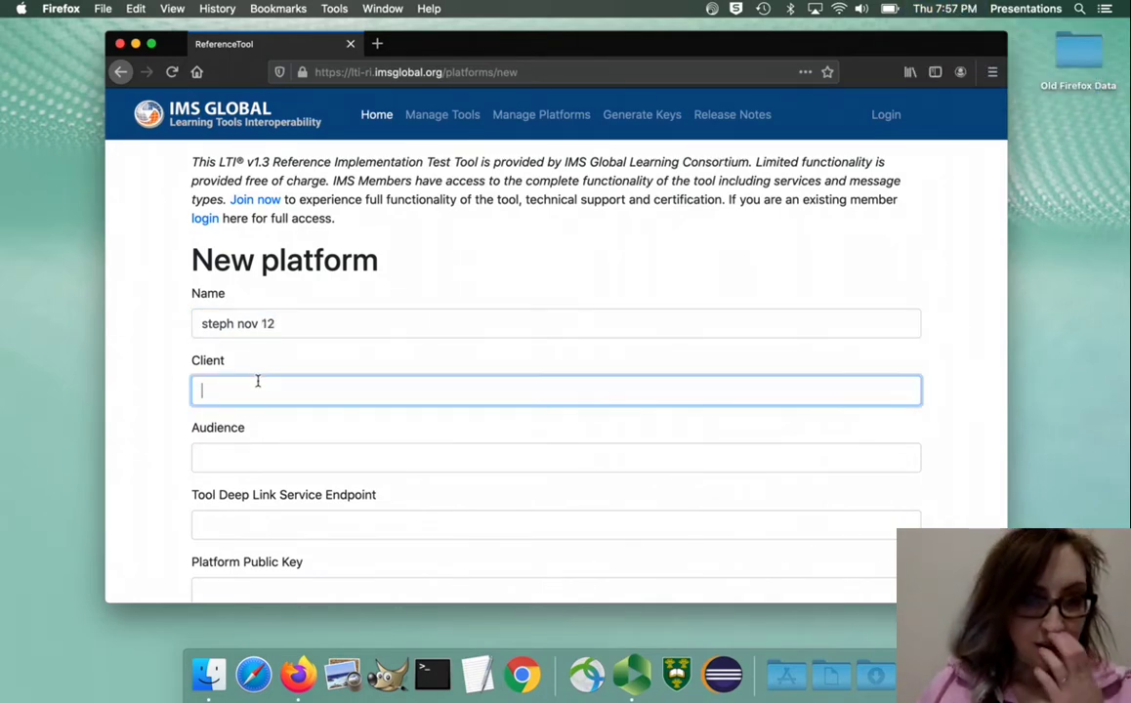
type("abc")
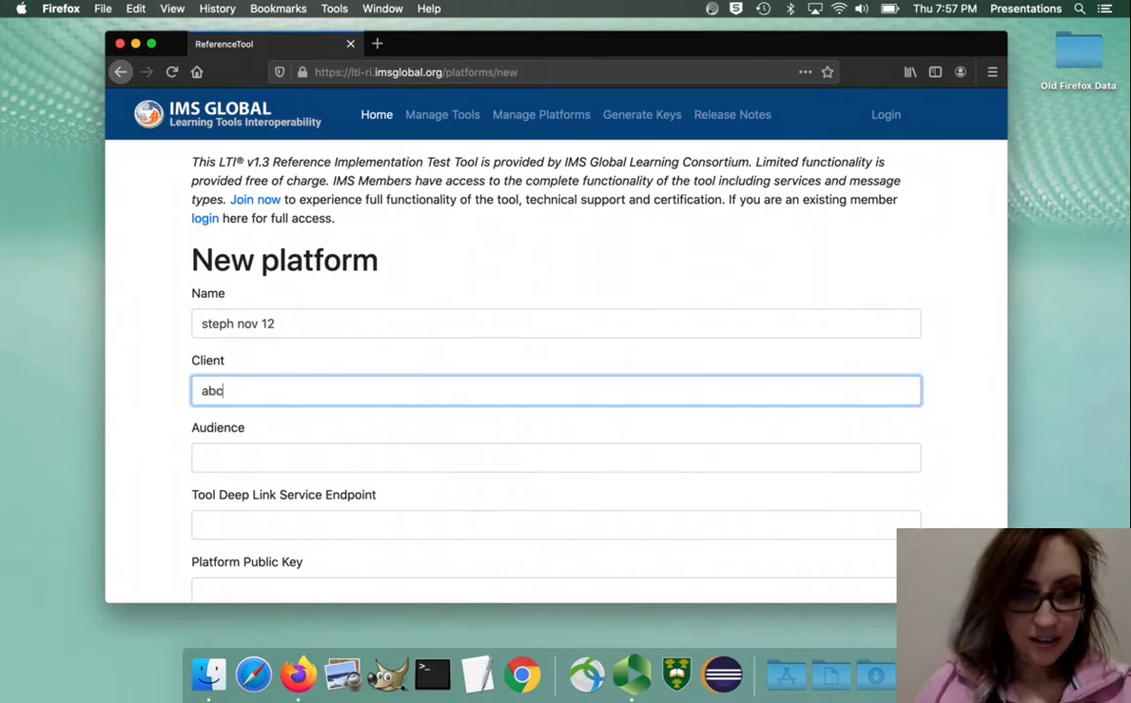
type("defghijsteph")
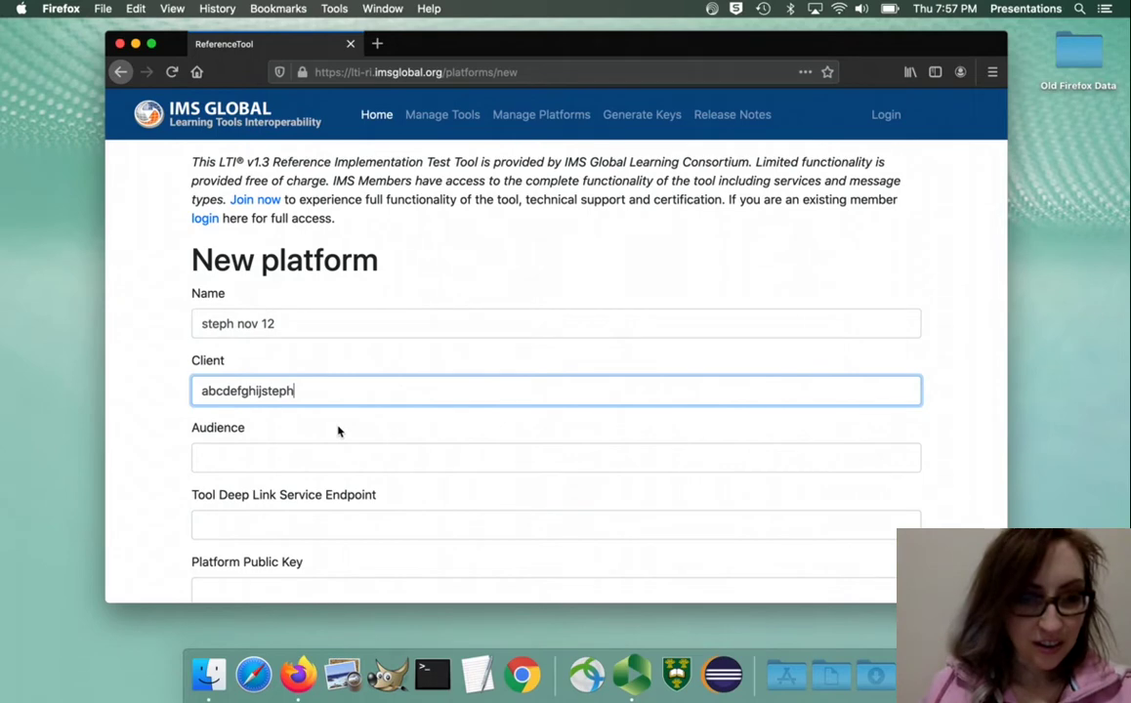
left_click(300, 468)
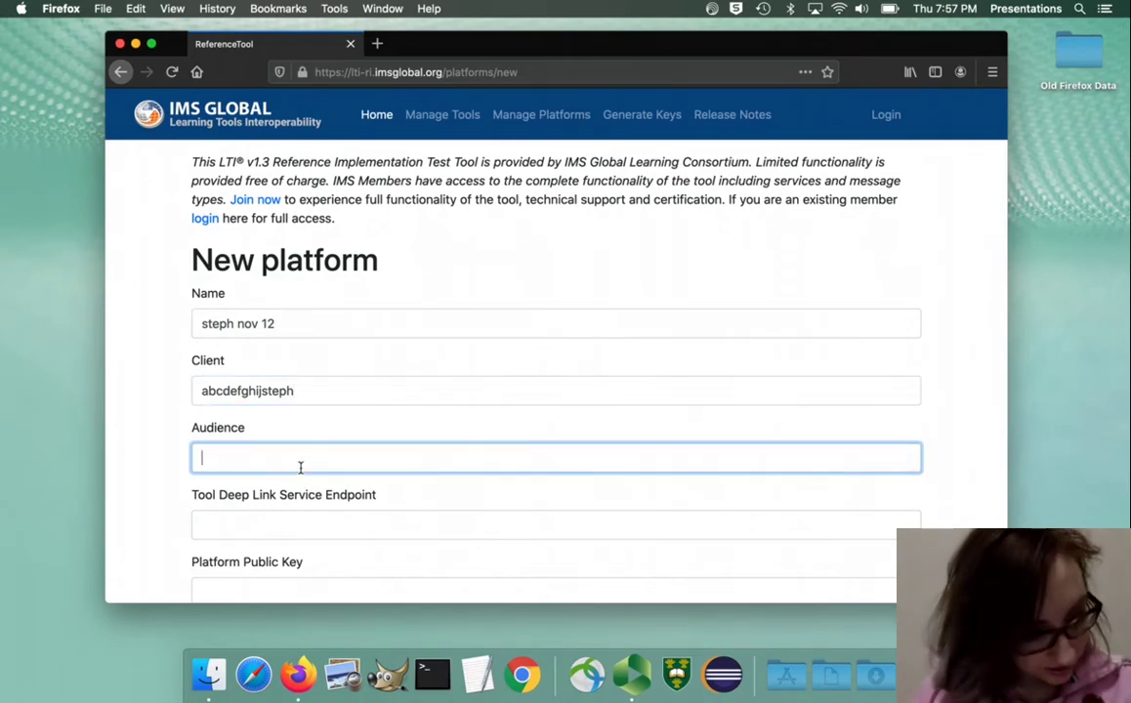
type("https://lti-")
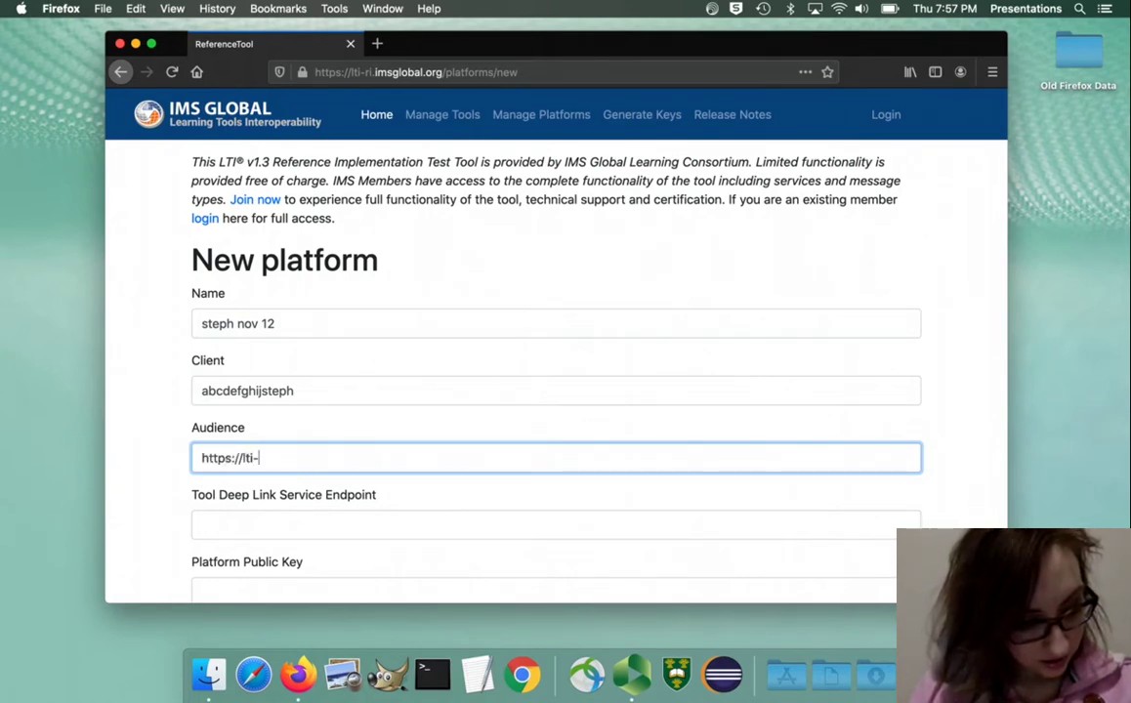
type("ri.imsglobal.org")
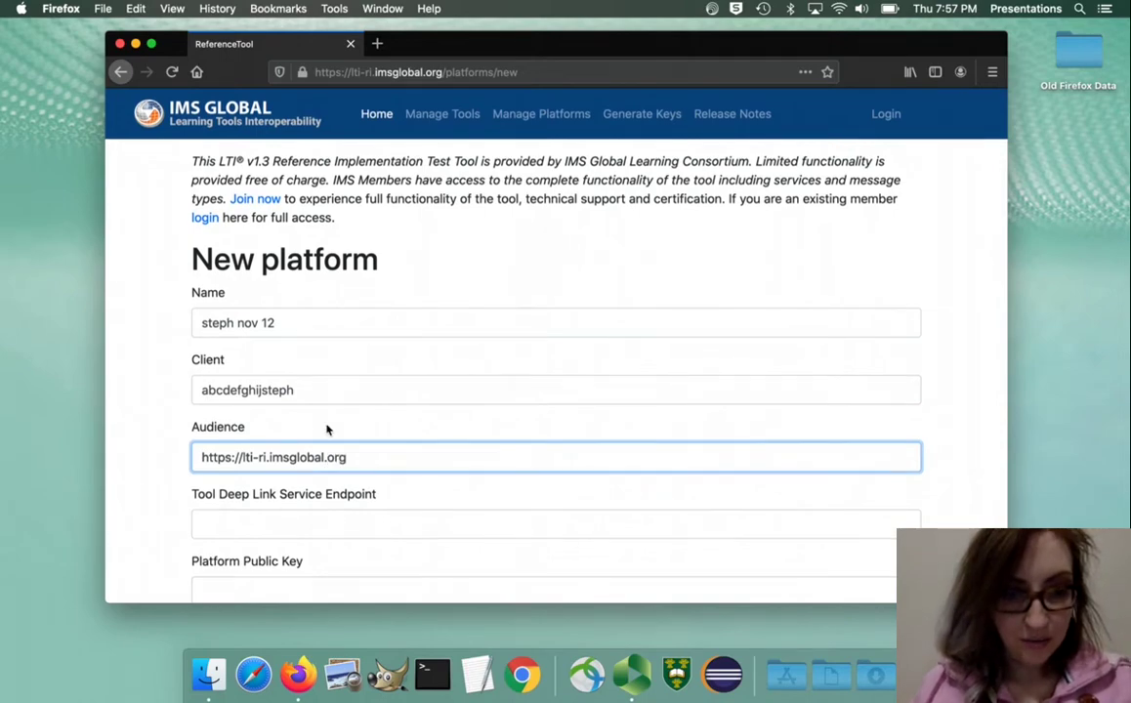
scroll(325, 428, "down", 1)
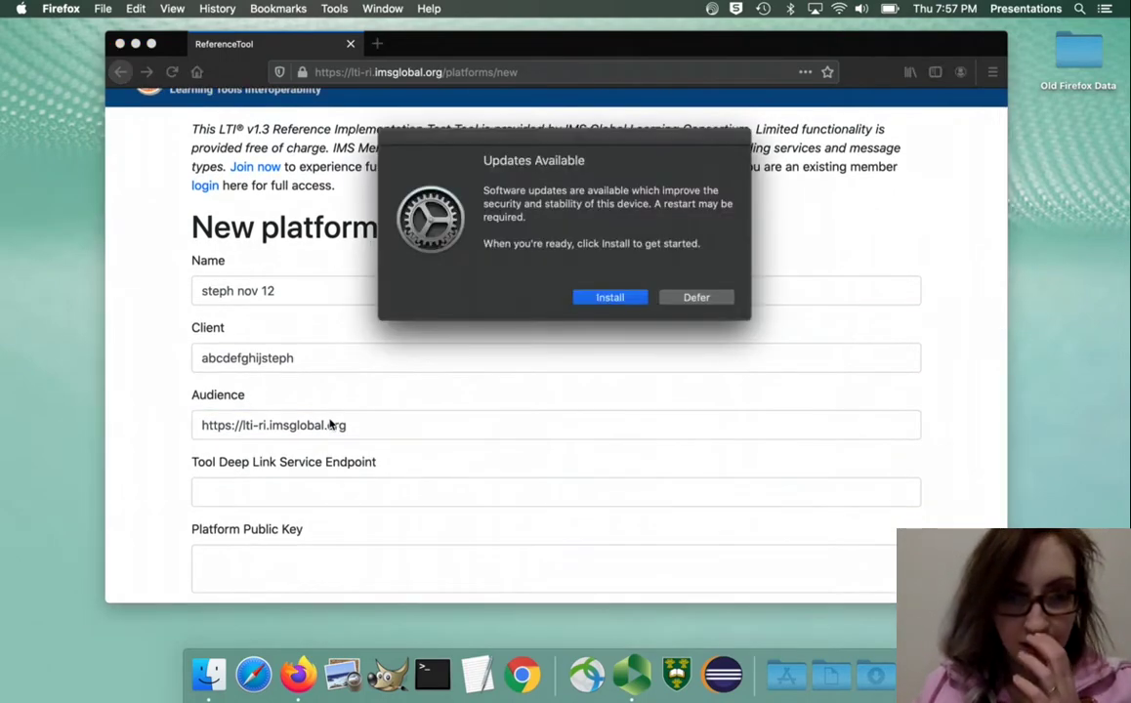
left_click(688, 297)
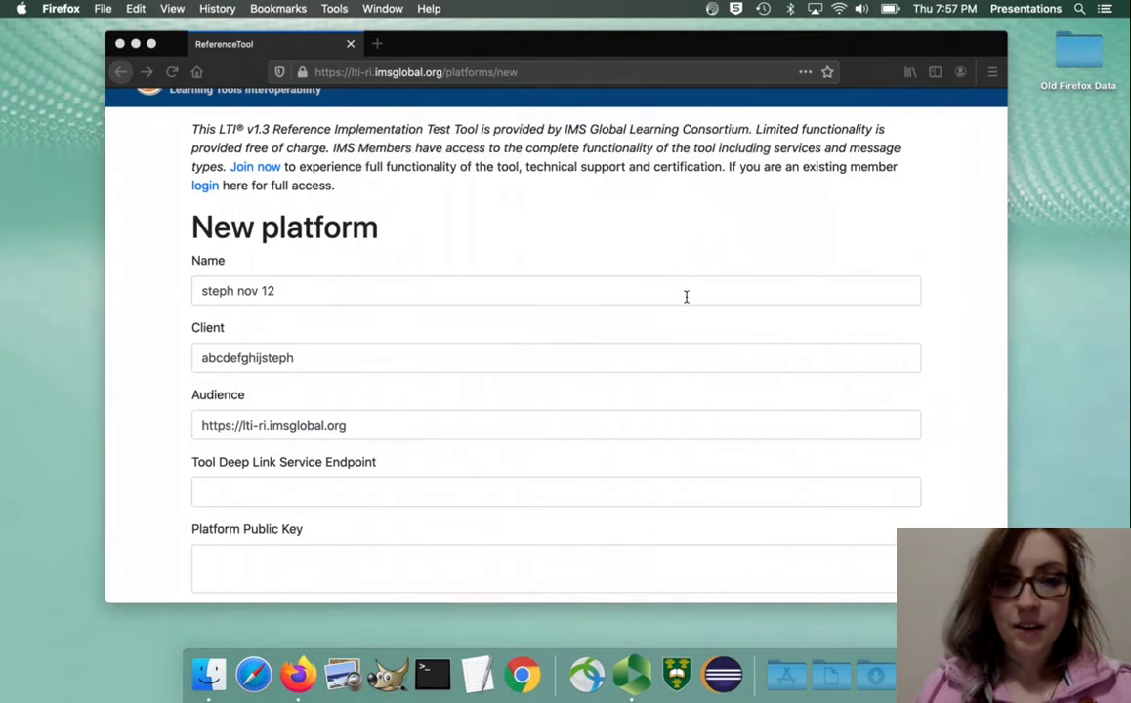
scroll(262, 557, "down", 3)
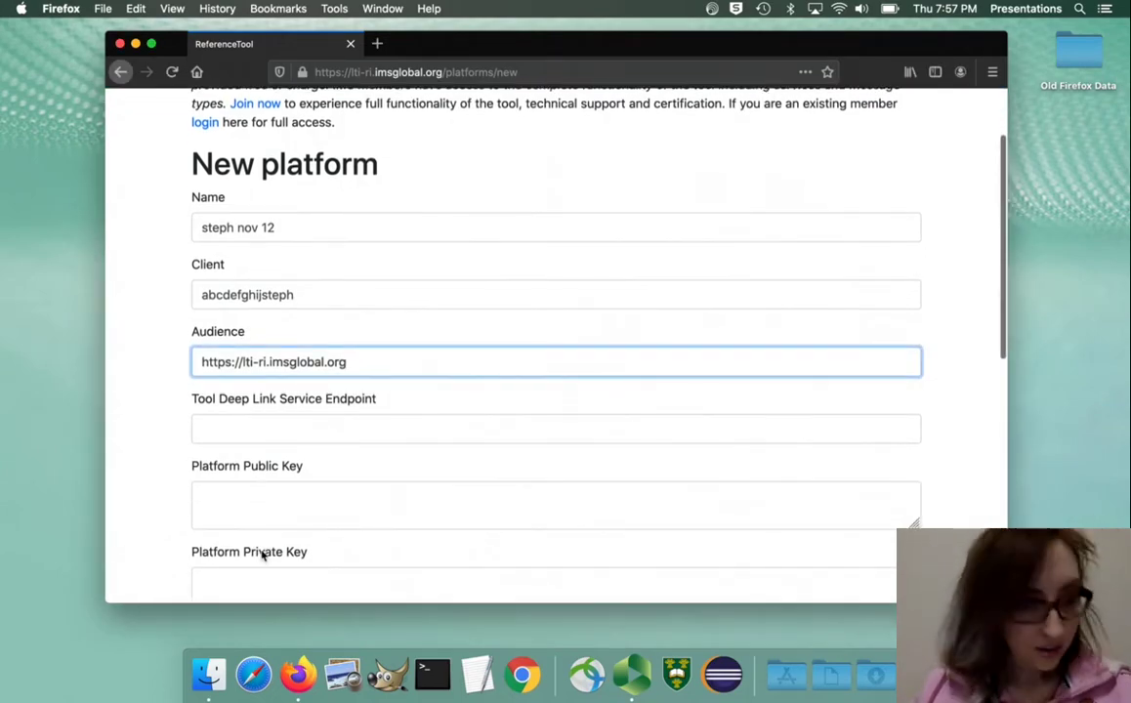
left_click(266, 504)
scroll(269, 505, "down", 3)
scroll(394, 156, "up", 8)
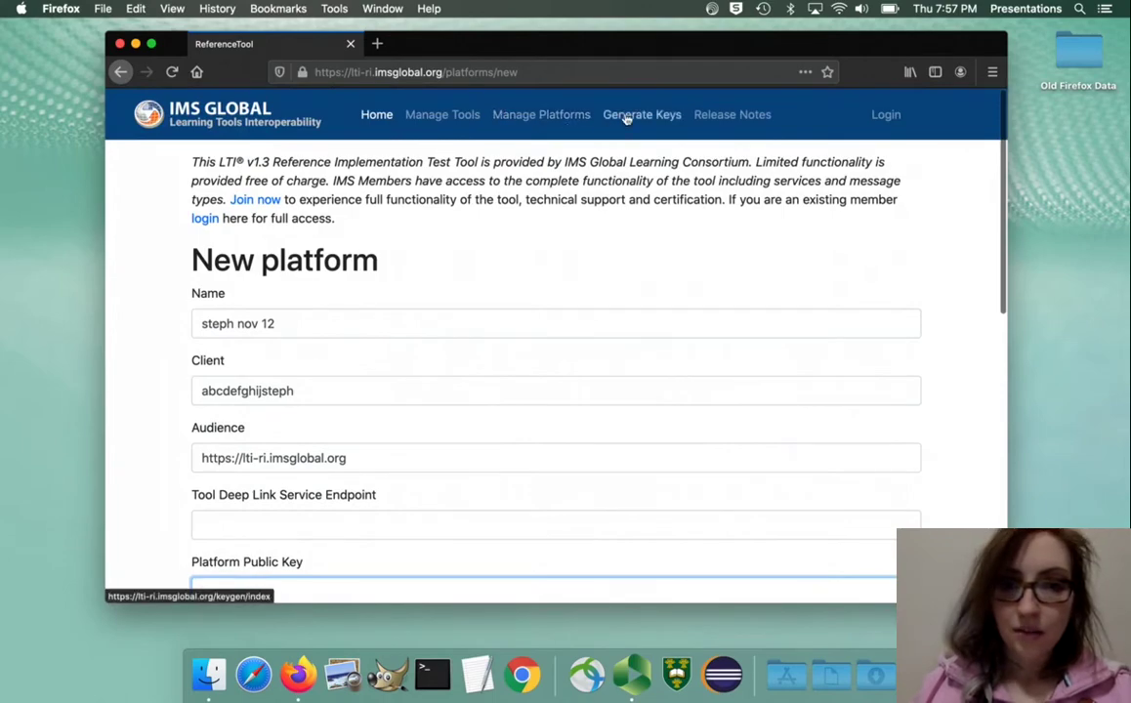
Open Generate Keys in a new tab and paste its public key into Platform Public Key.
right_click(630, 116)
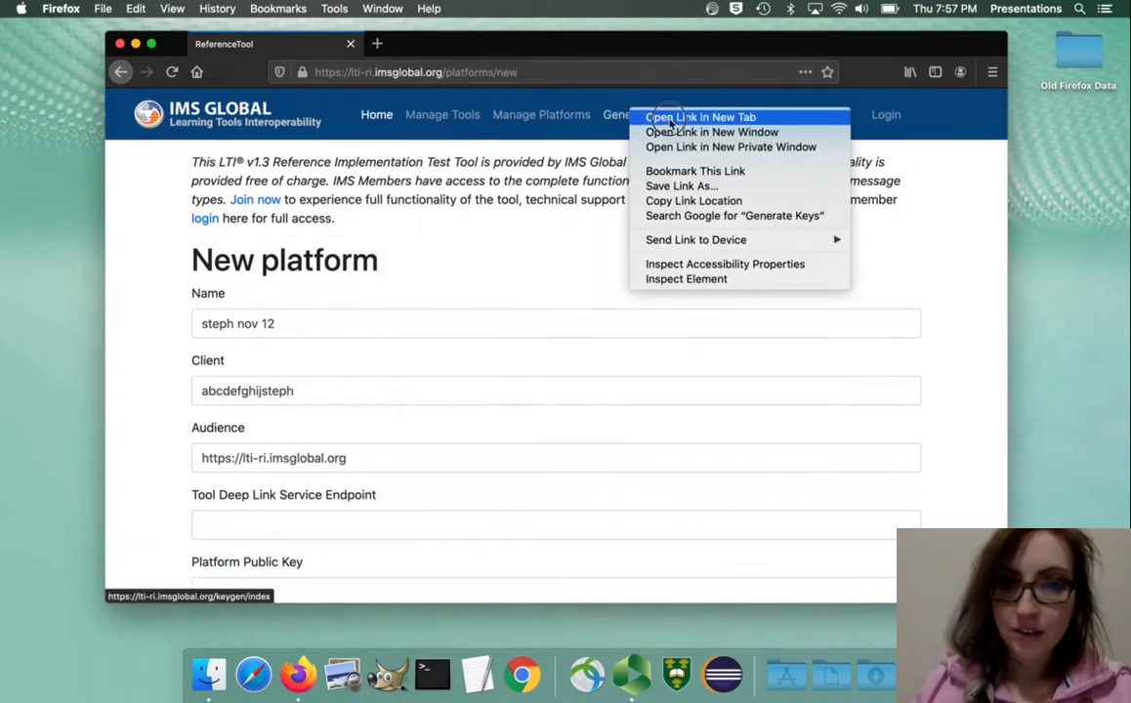
left_click(656, 119)
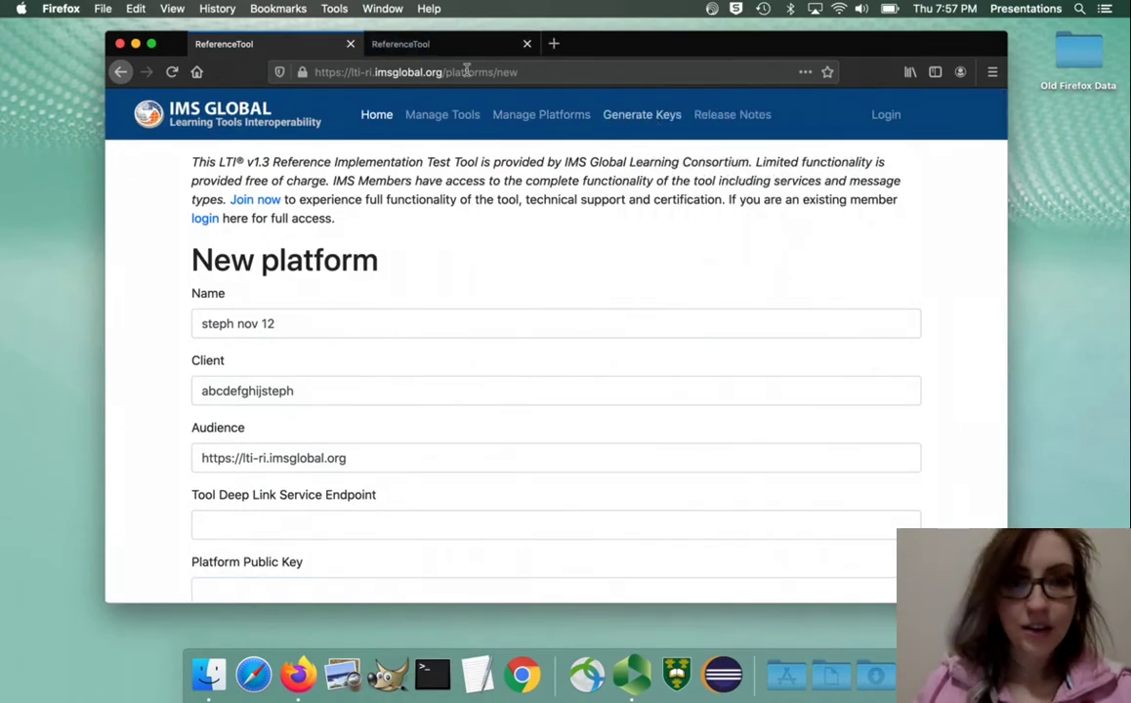
left_click(466, 50)
scroll(591, 259, "down", 5)
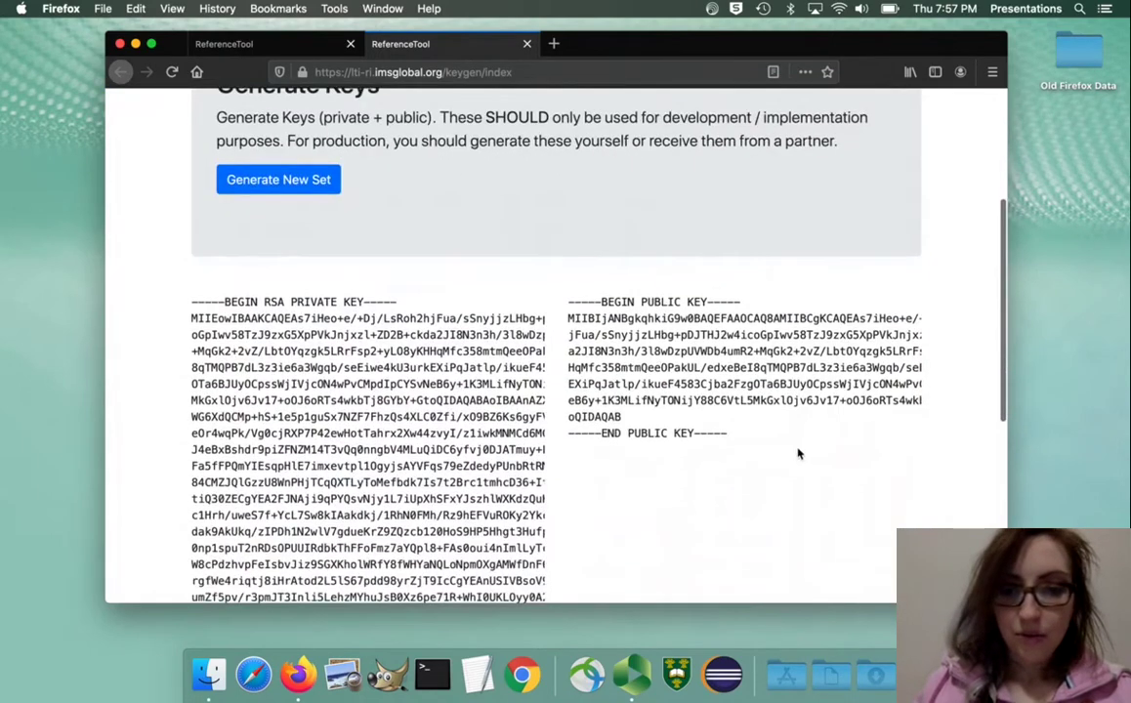
left_click_drag(737, 438, 586, 300)
key("super+c")
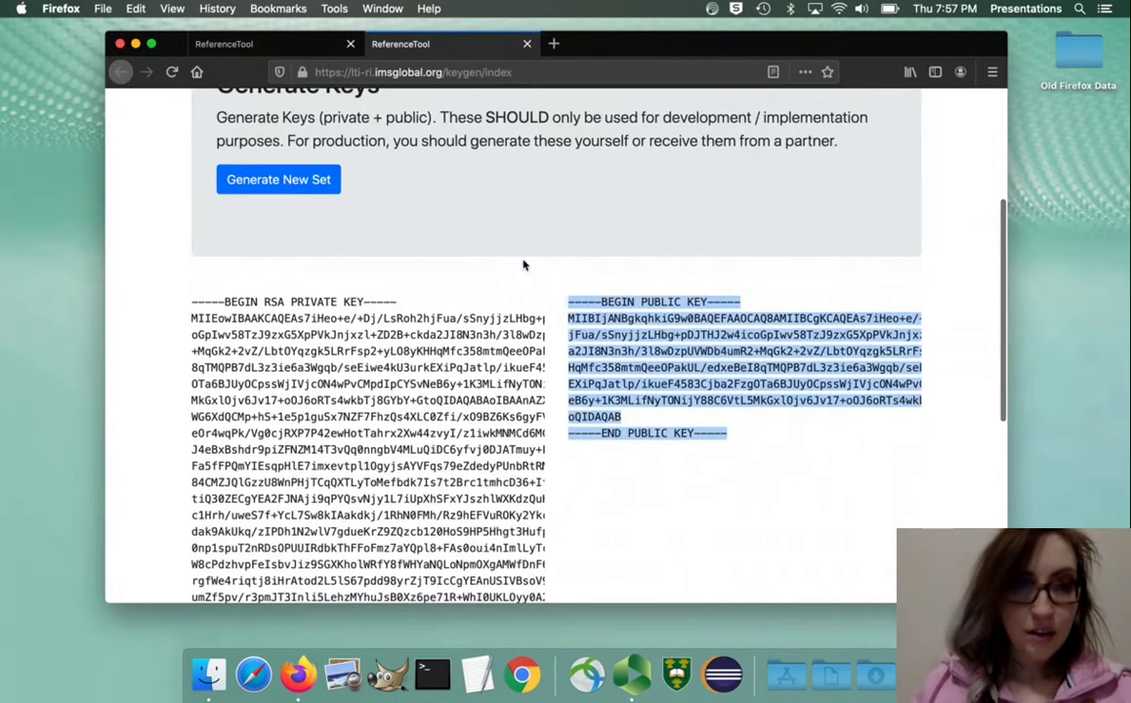
left_click(296, 49)
scroll(347, 352, "down", 2)
left_click(304, 492)
key("super+v")
Copy the generated private key into the Platform Private Key field.
left_click(432, 45)
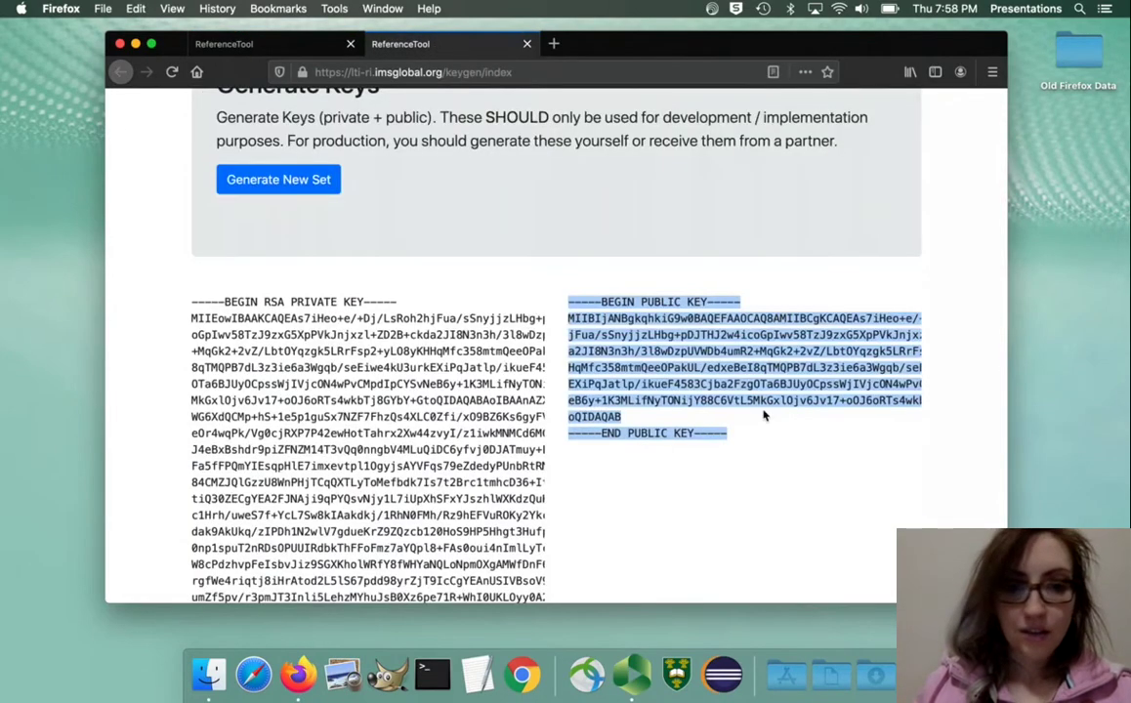
left_click_drag(192, 304, 265, 467)
scroll(507, 381, "down", 6)
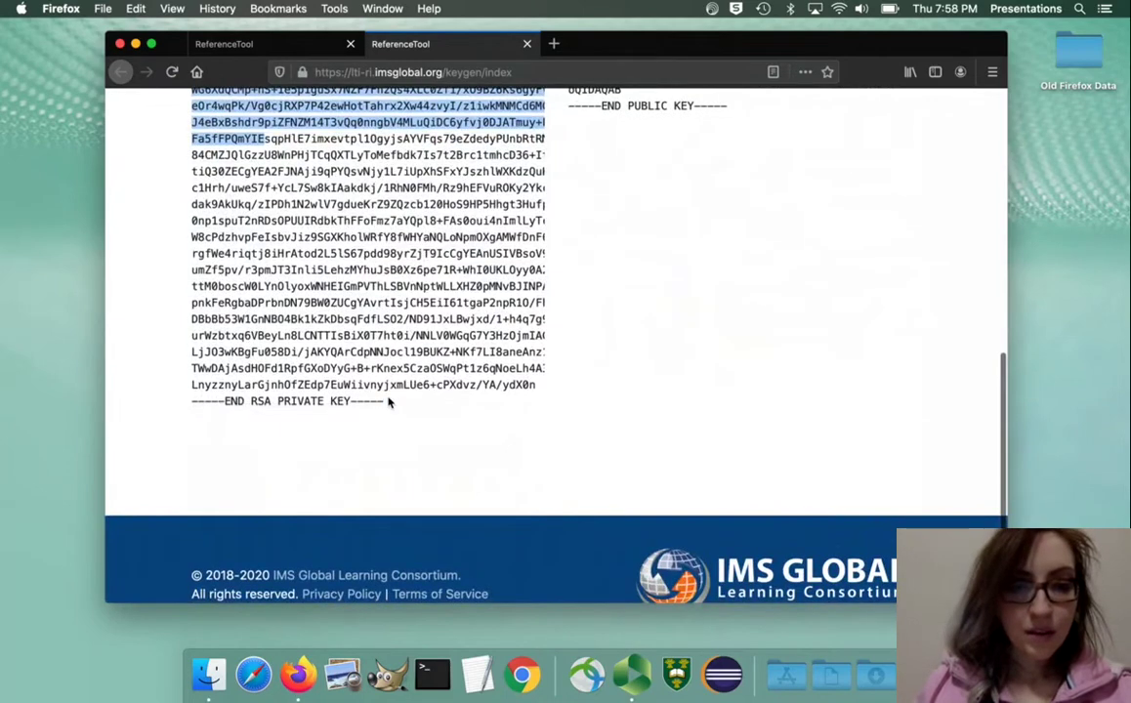
left_click(388, 403, "shift")
left_click(273, 44)
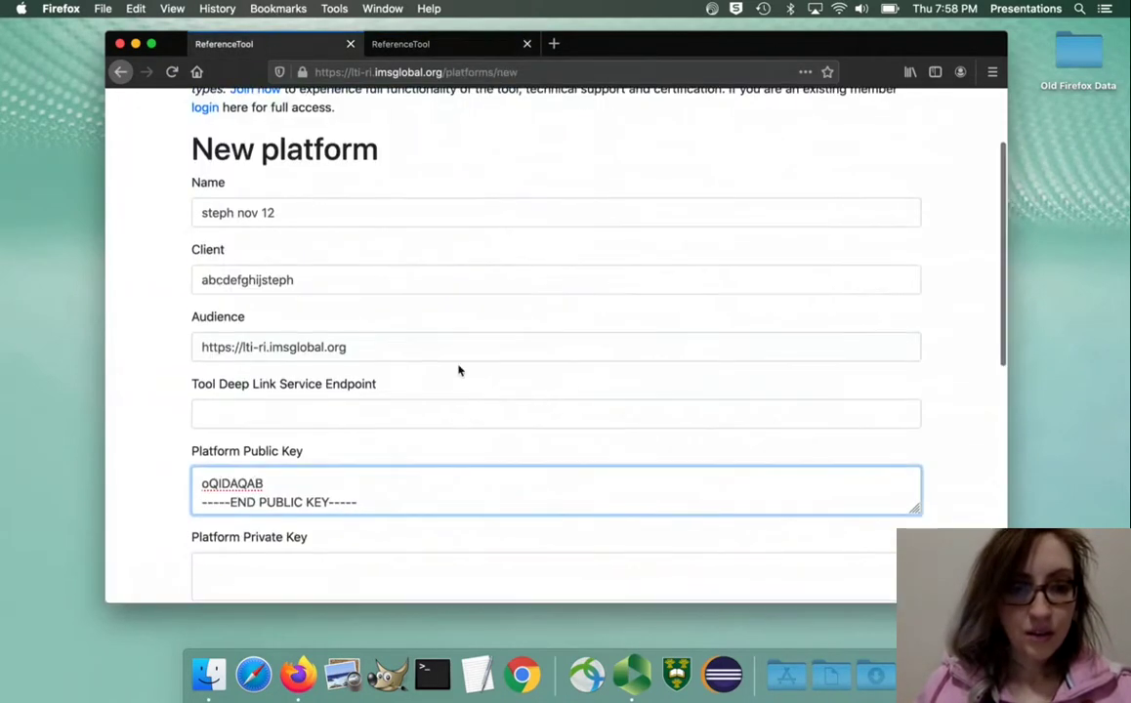
scroll(459, 371, "down", 3)
left_click(384, 396)
key("super+v")
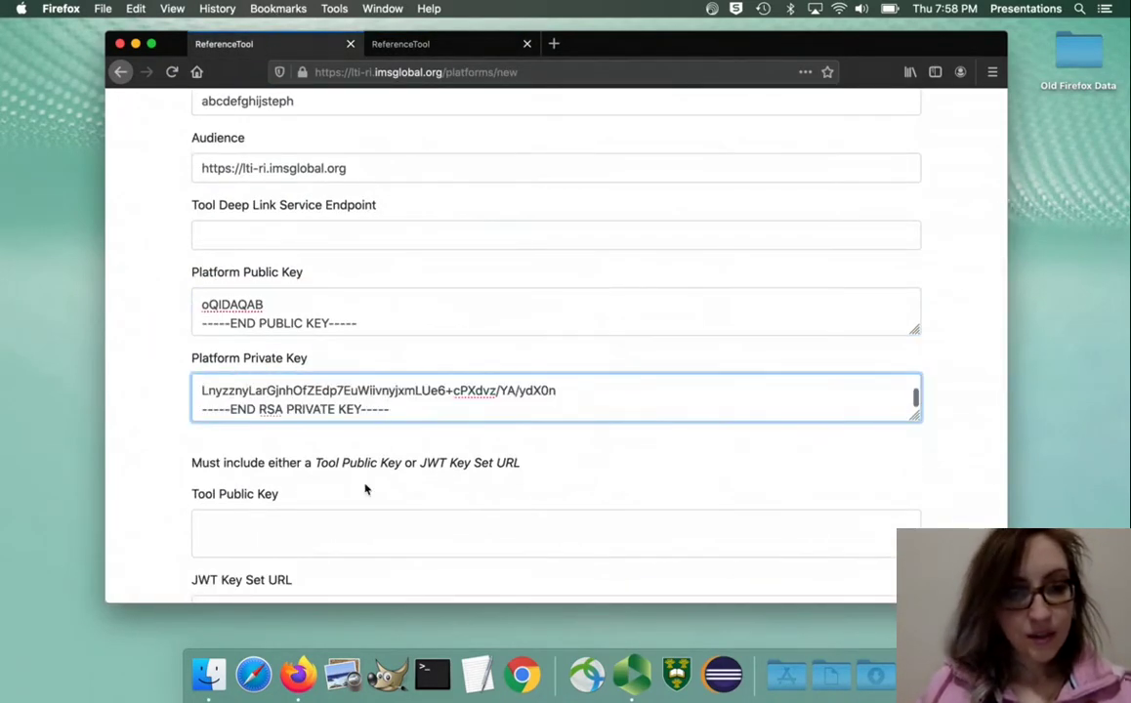
scroll(356, 460, "down", 2)
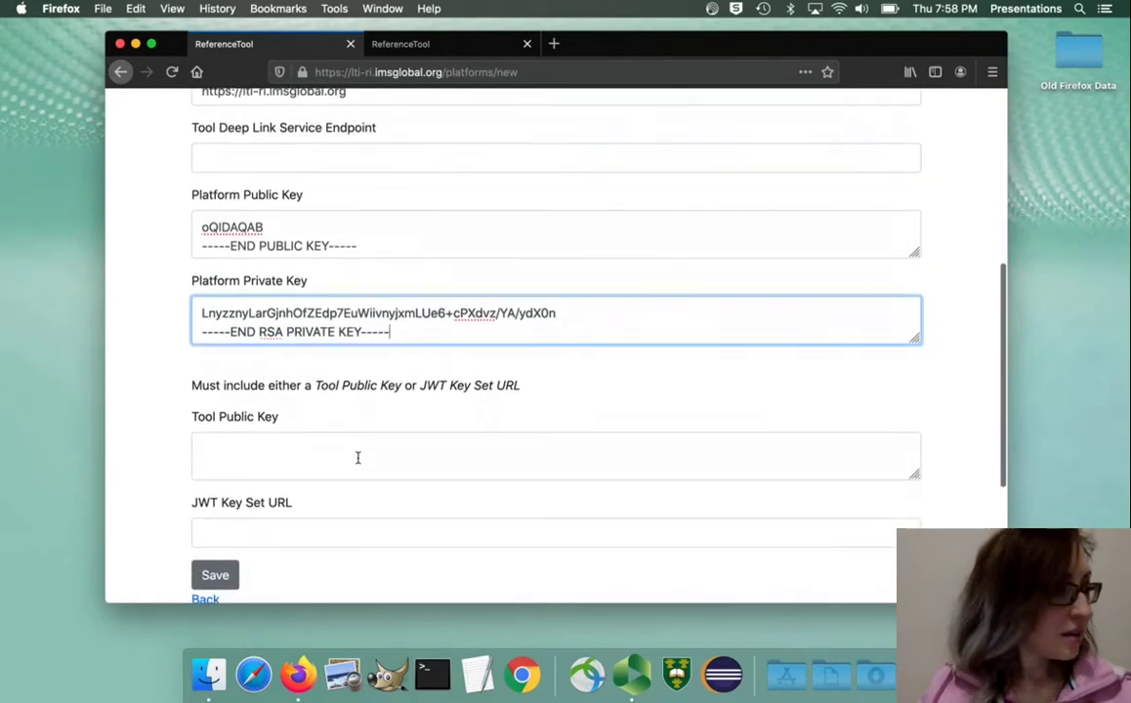
scroll(358, 458, "down", 2)
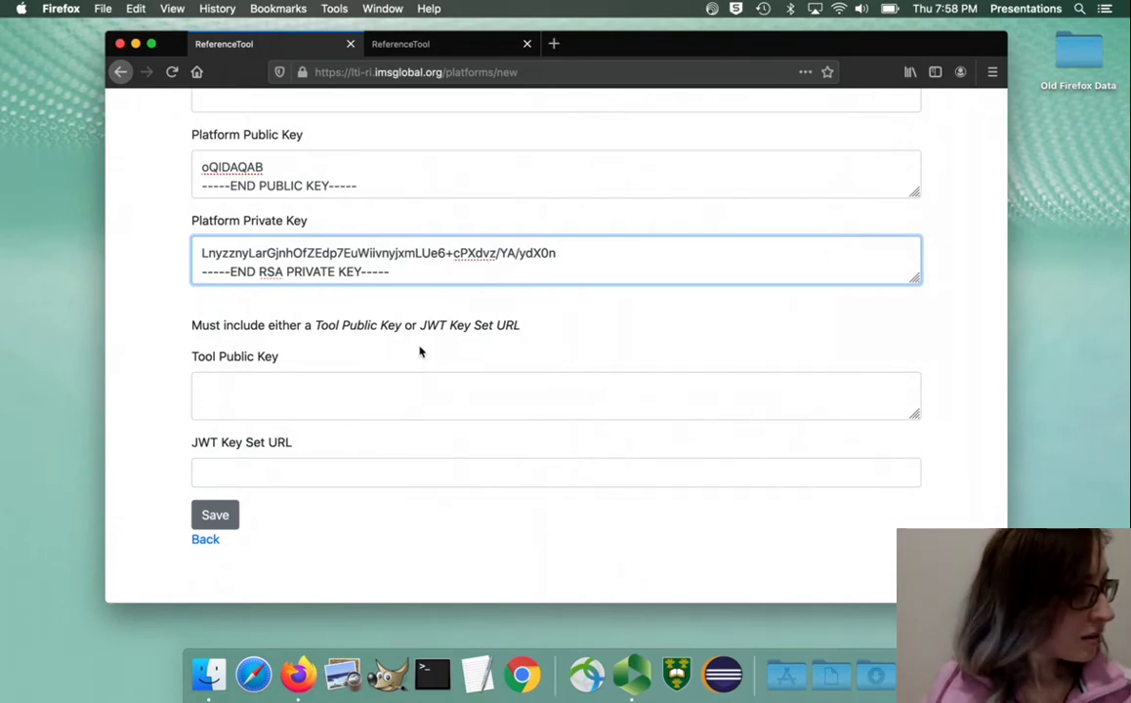
Open another Generate Keys tab and select its generated public key.
scroll(586, 361, "up", 10)
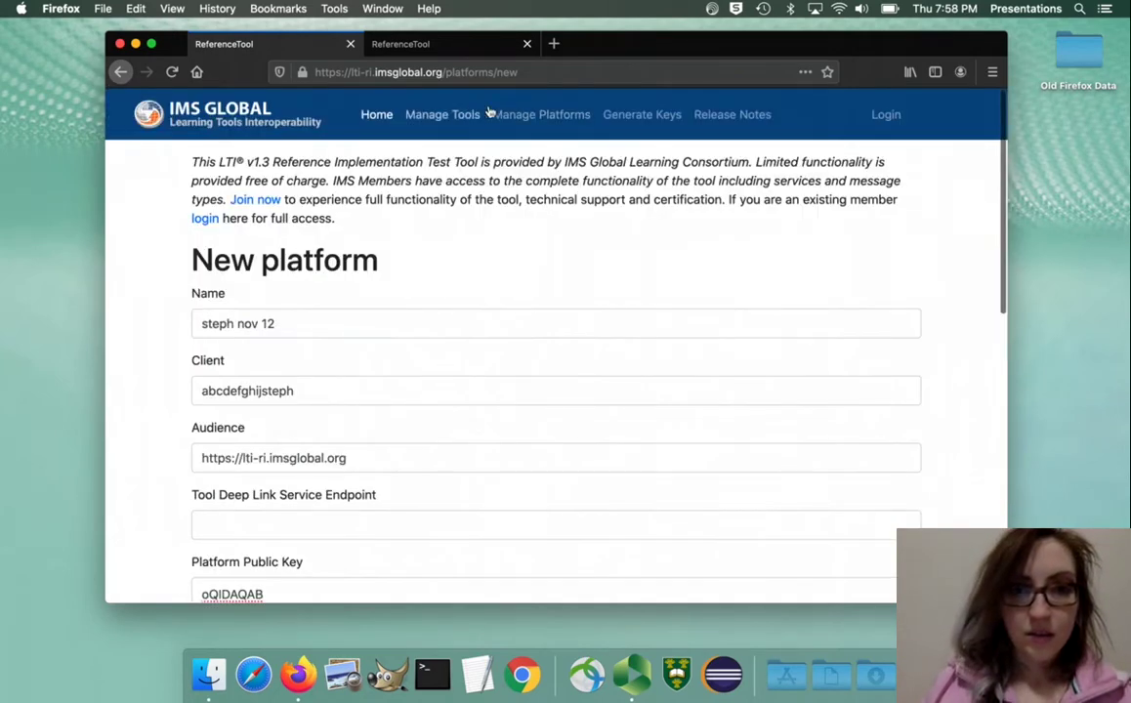
right_click(643, 118)
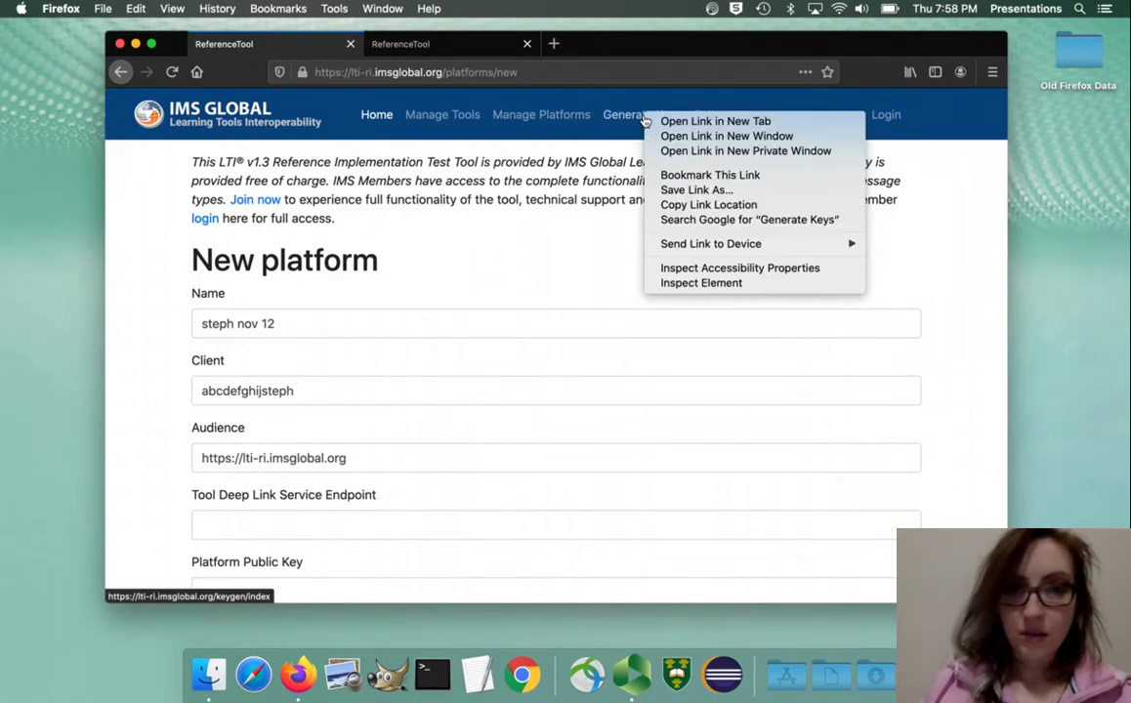
left_click(674, 121)
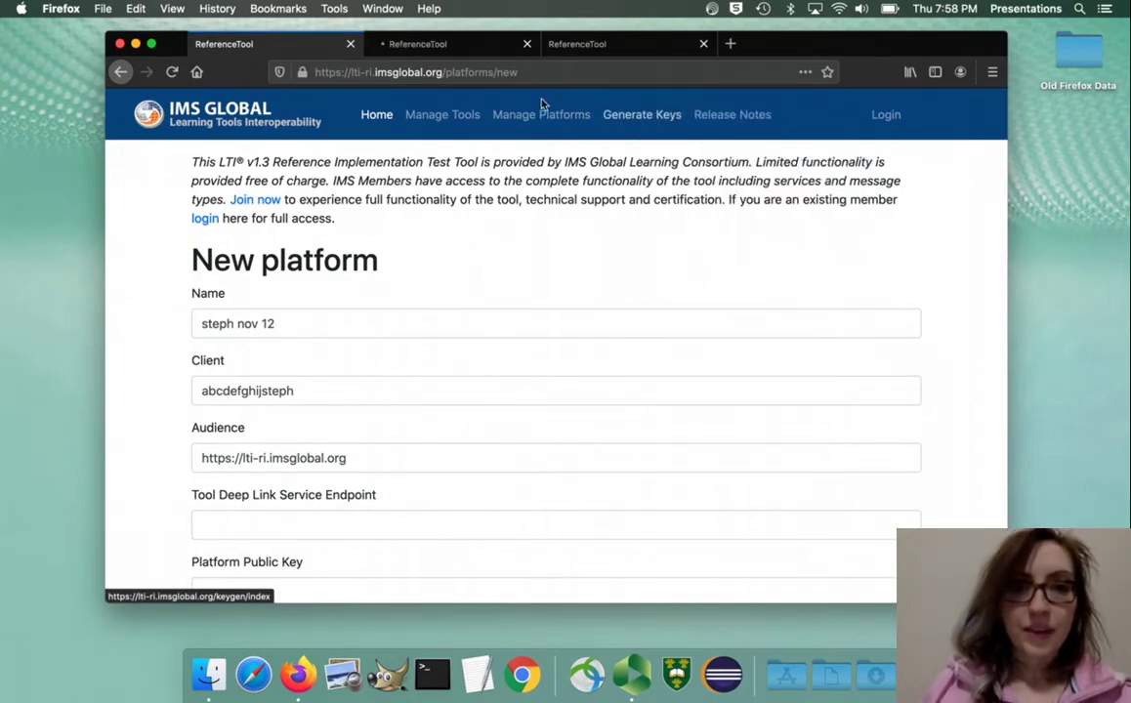
left_click(587, 43)
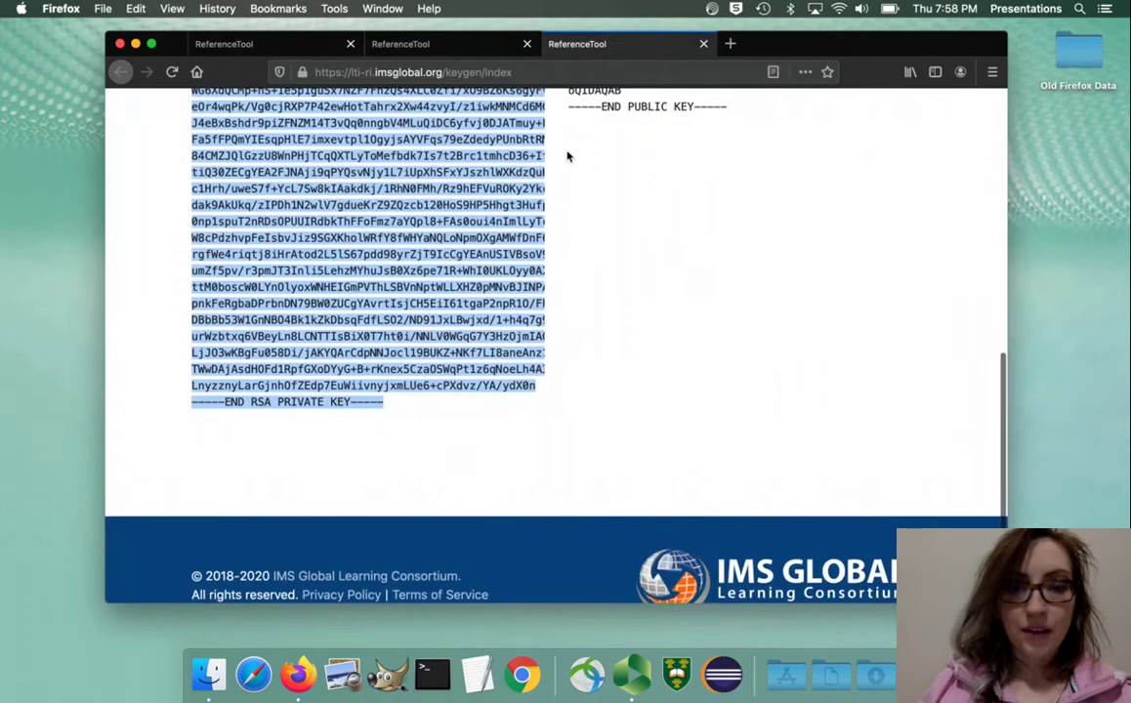
scroll(539, 284, "up", 5)
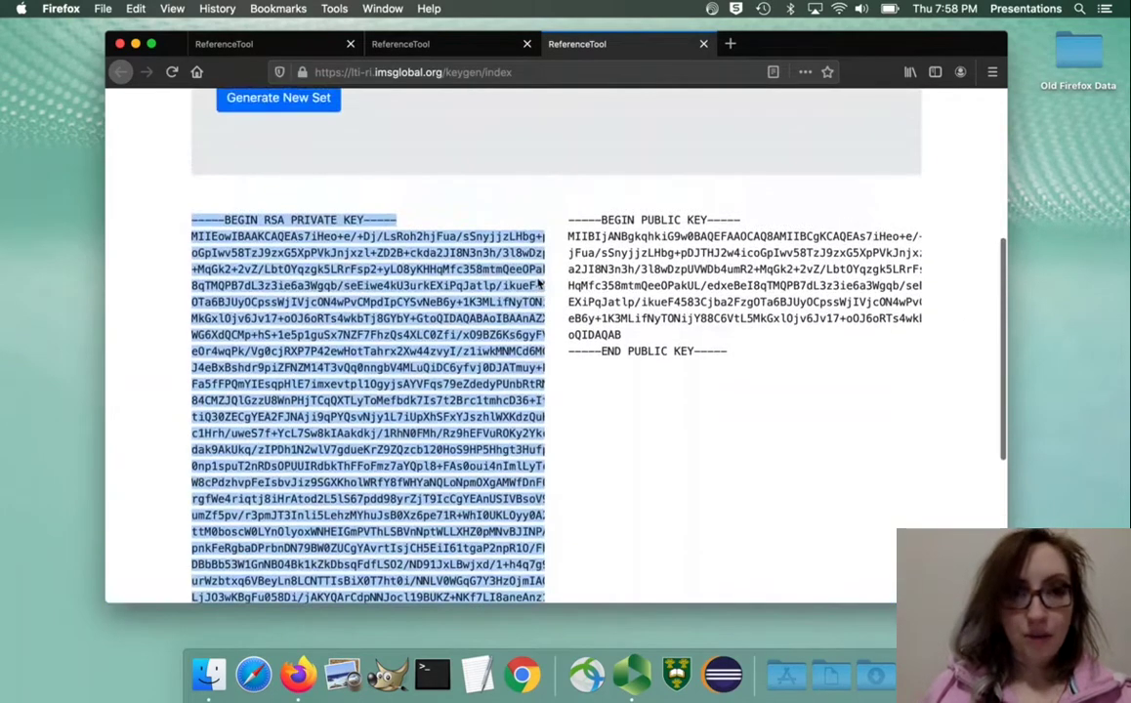
scroll(539, 284, "down", 1)
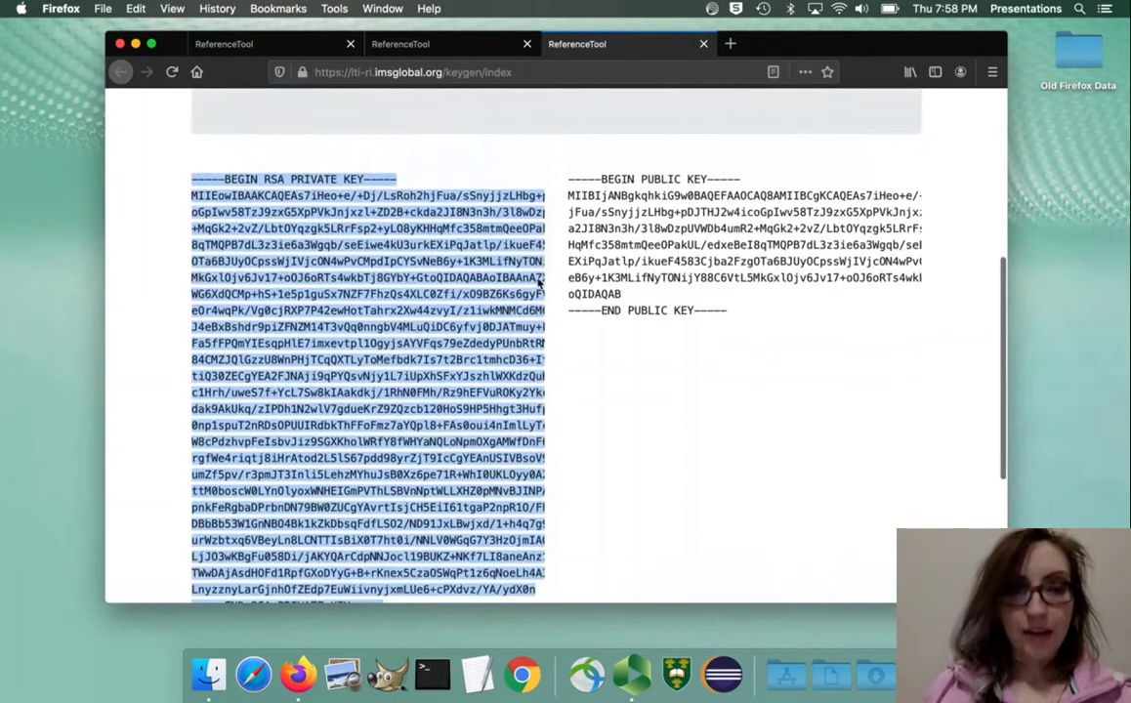
left_click(464, 43)
scroll(493, 284, "down", 3)
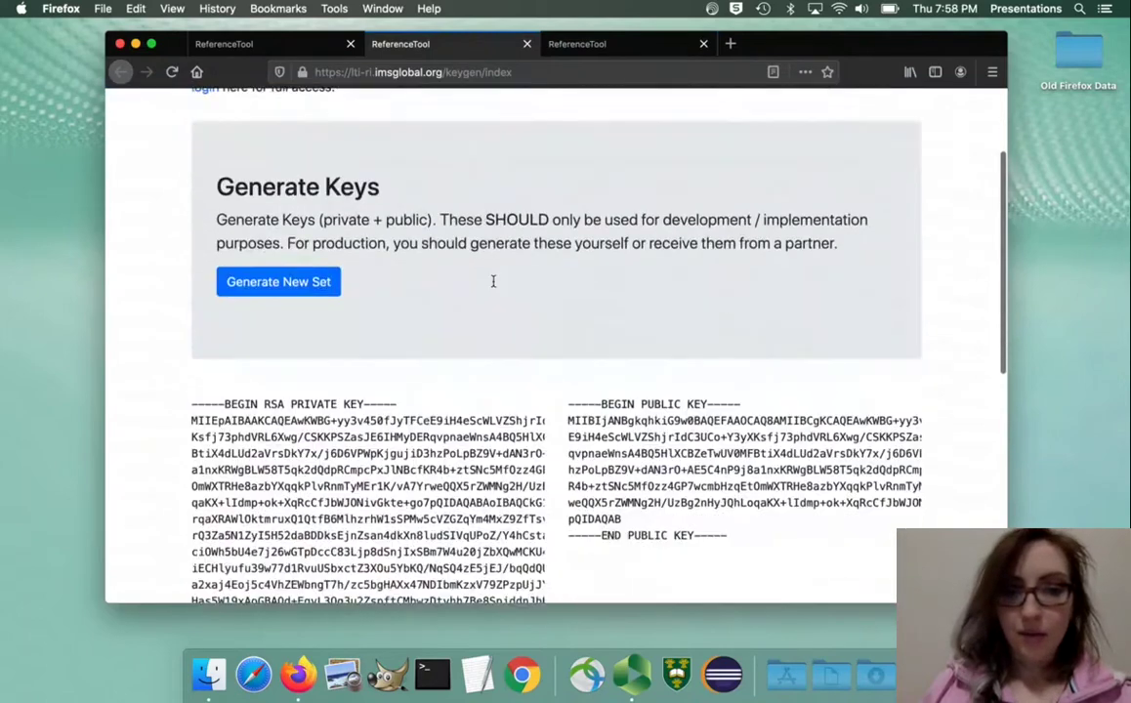
scroll(493, 281, "down", 2)
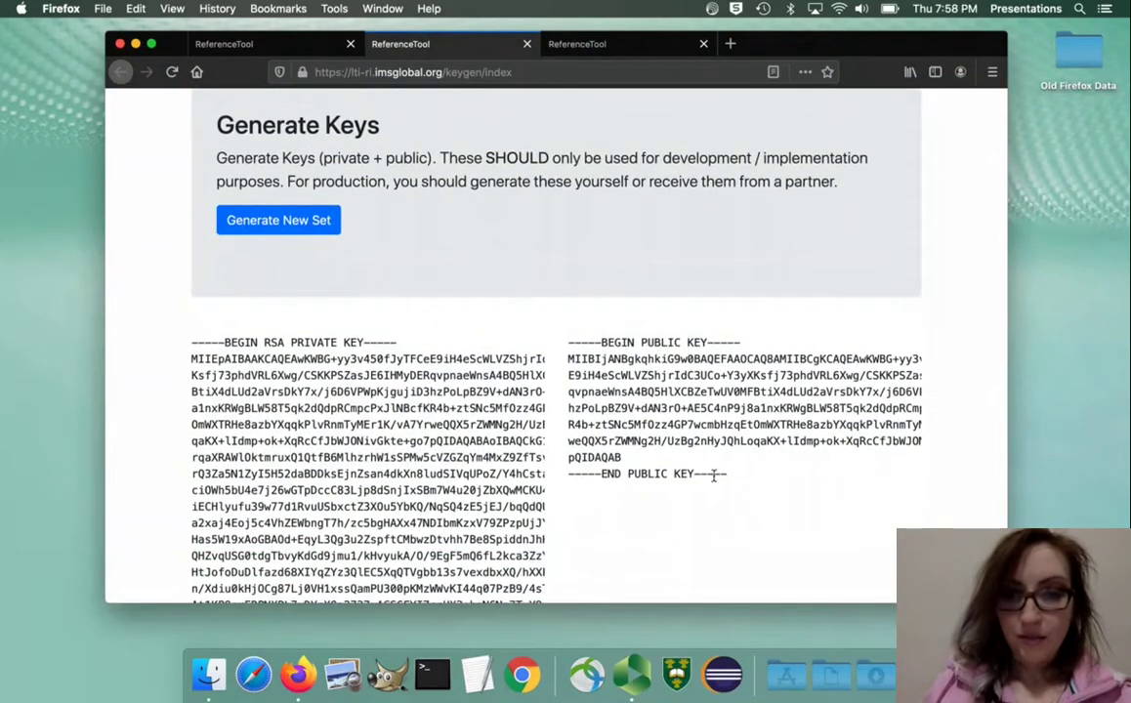
left_click_drag(726, 474, 548, 344)
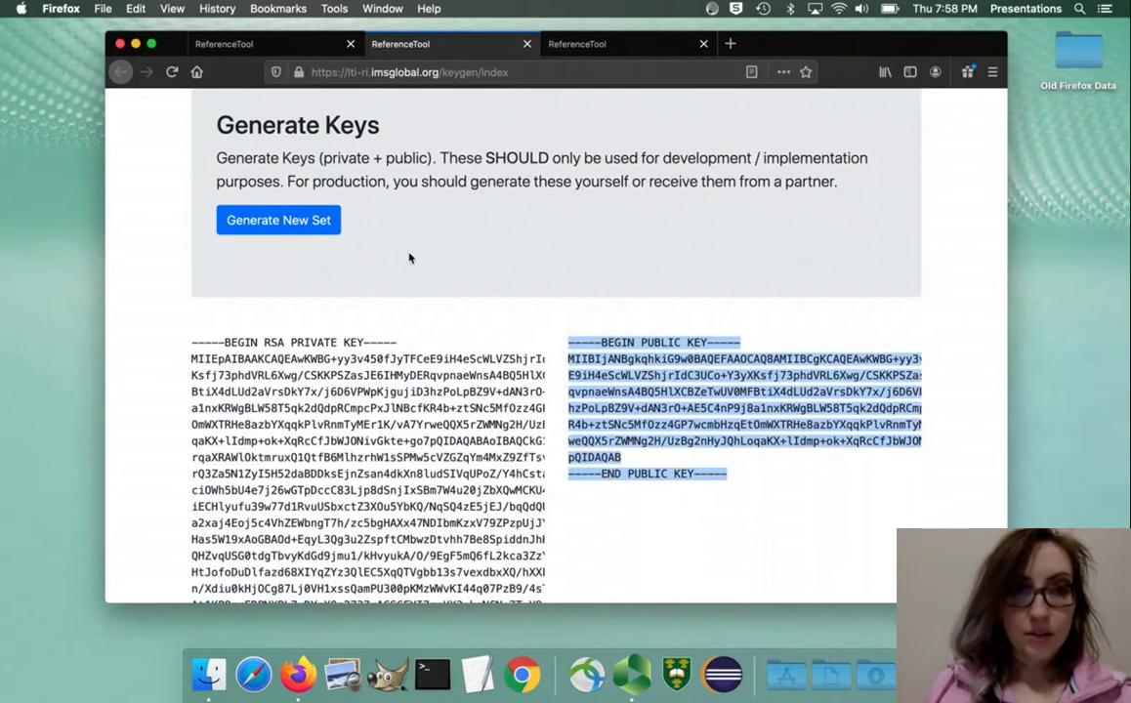
Paste that public key into Tool Public Key and save the platform.
left_click(263, 43)
scroll(428, 255, "down", 10)
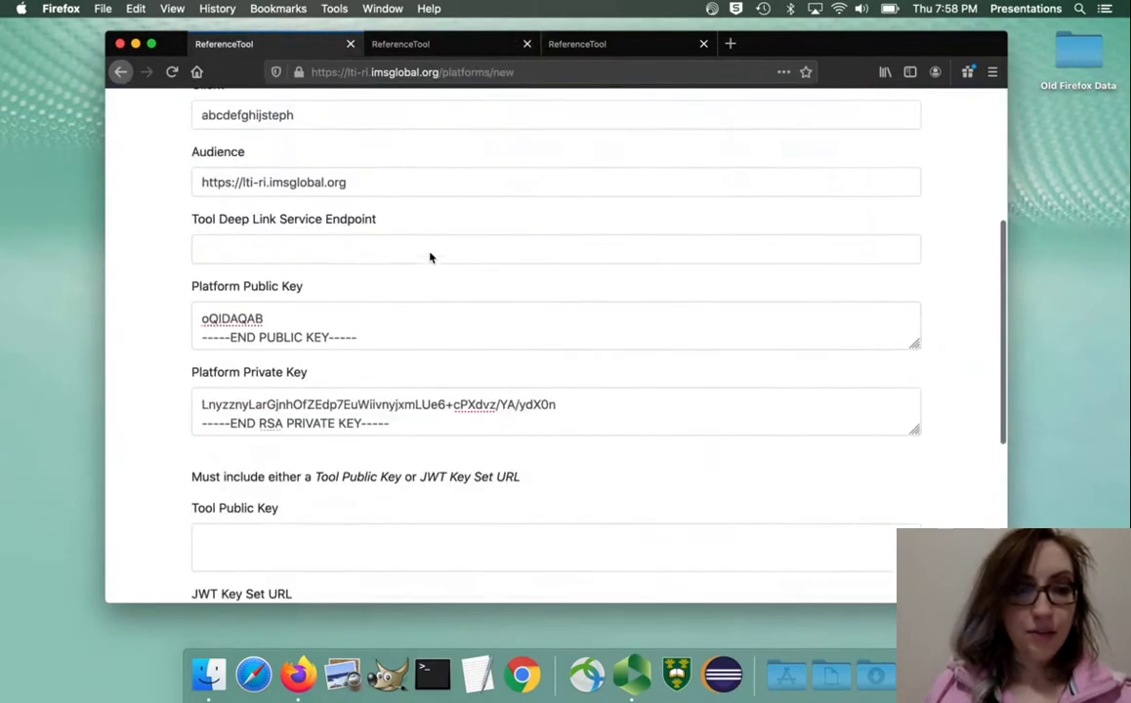
scroll(430, 256, "down", 2)
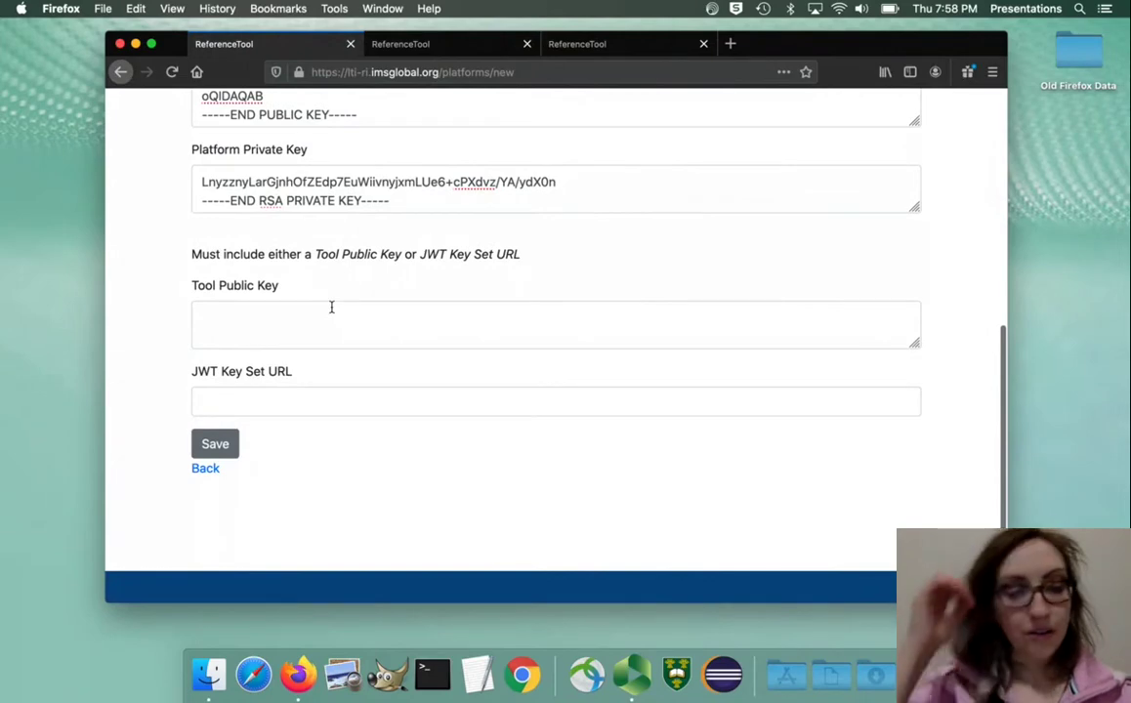
left_click(295, 303)
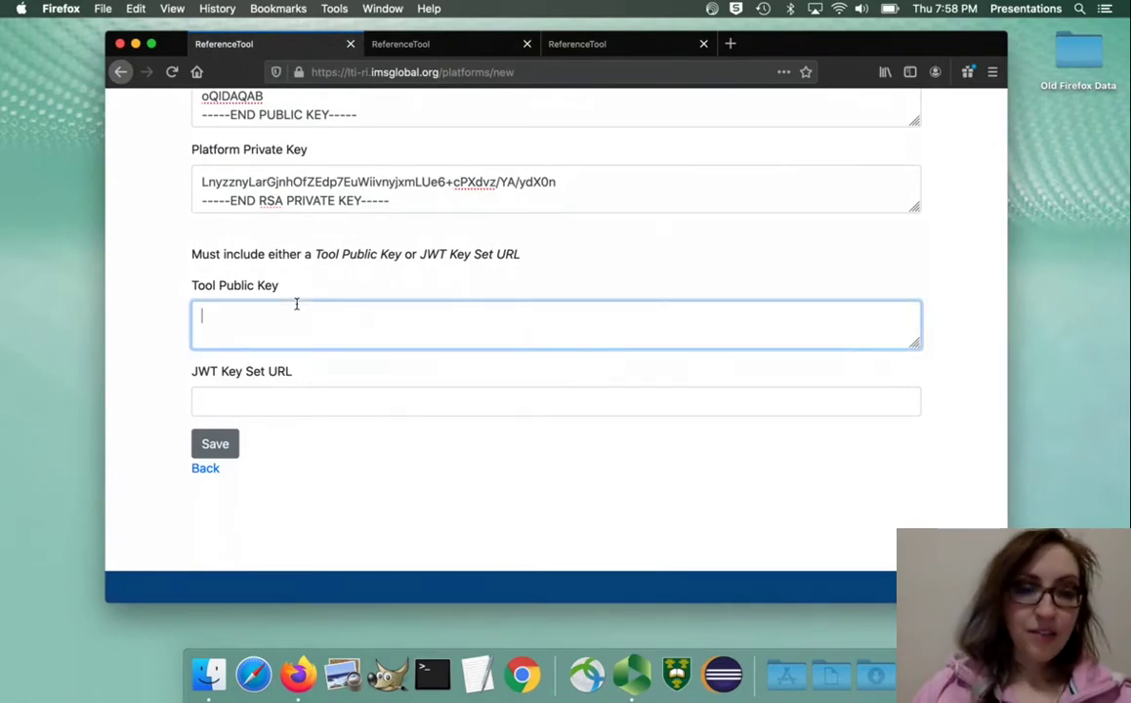
key("super+v")
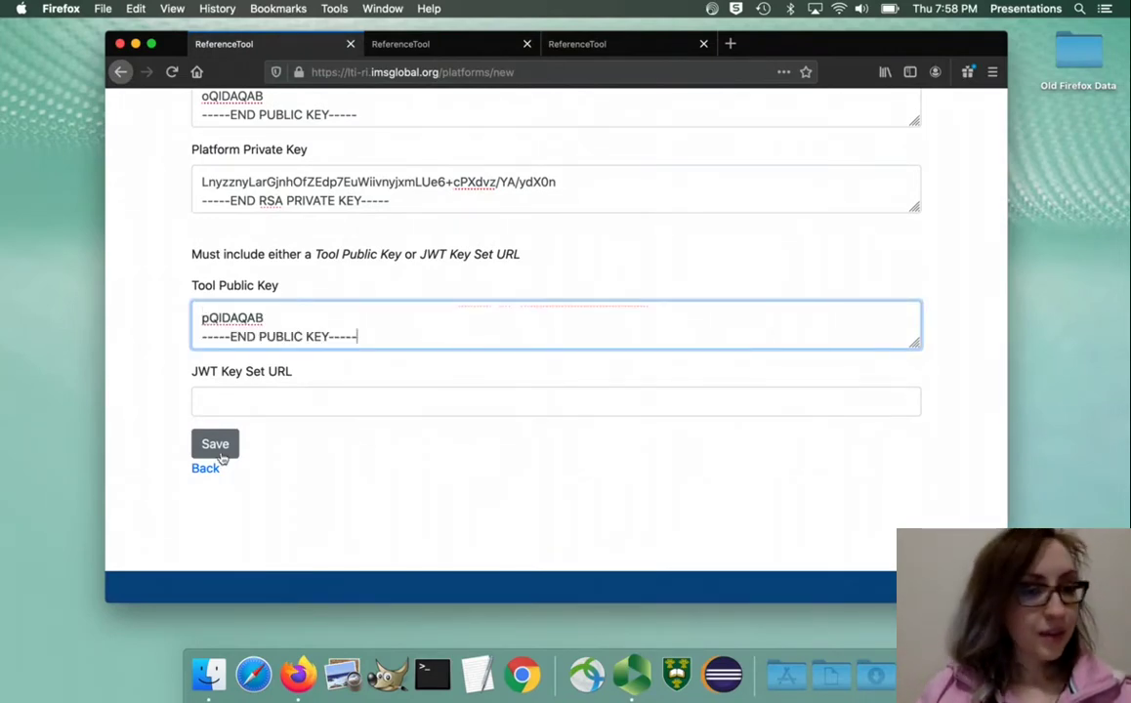
left_click(217, 445)
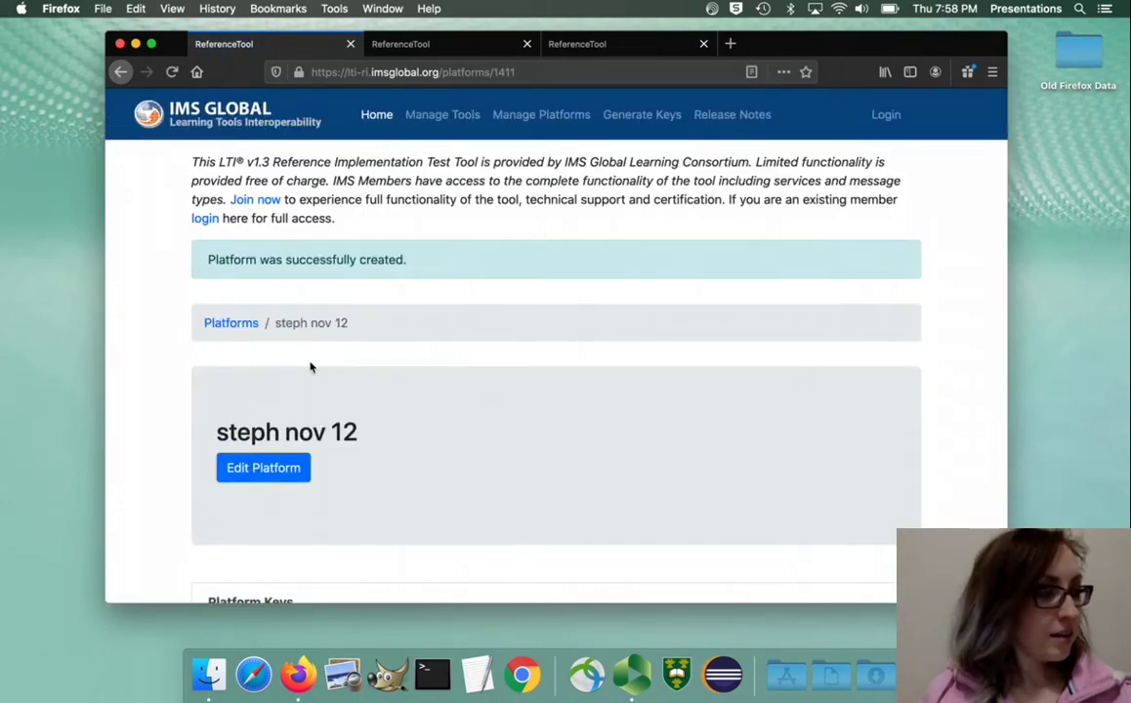
Scroll the steph nov 12 page down to its Platform Keys, Courses and Resource Links sections.
scroll(310, 368, "down", 4)
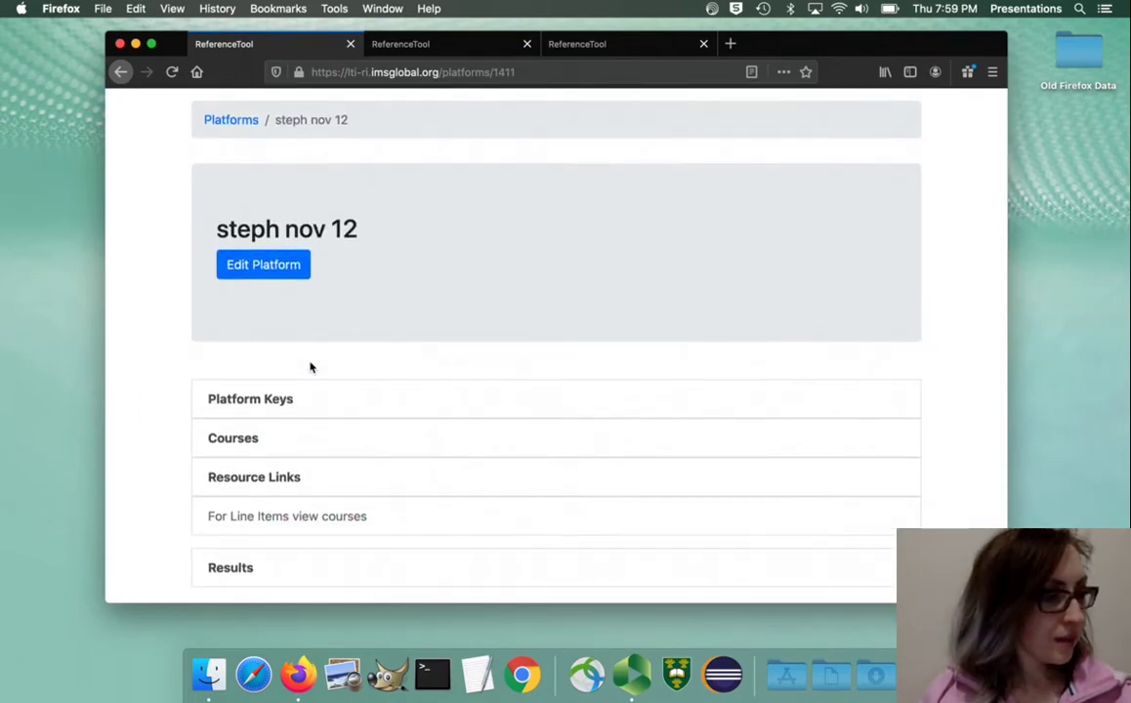
Create platform key 'steph platform key' with Deployment ID 1 for steph nov 12.
left_click(285, 374)
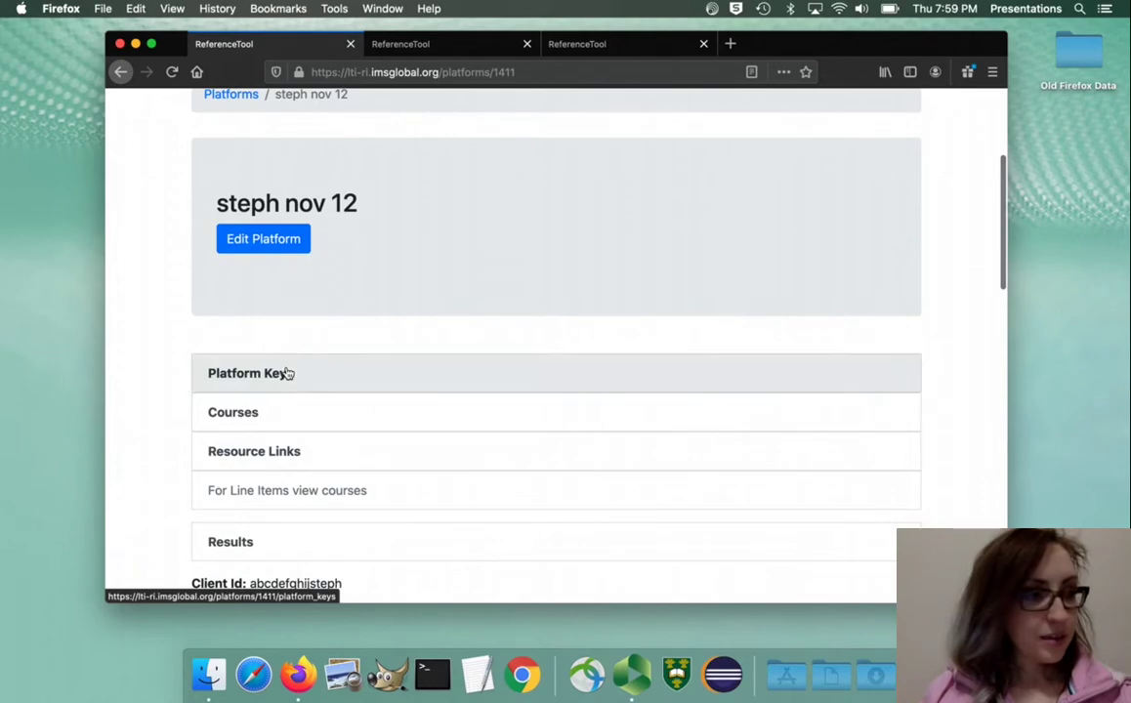
scroll(306, 364, "down", 2)
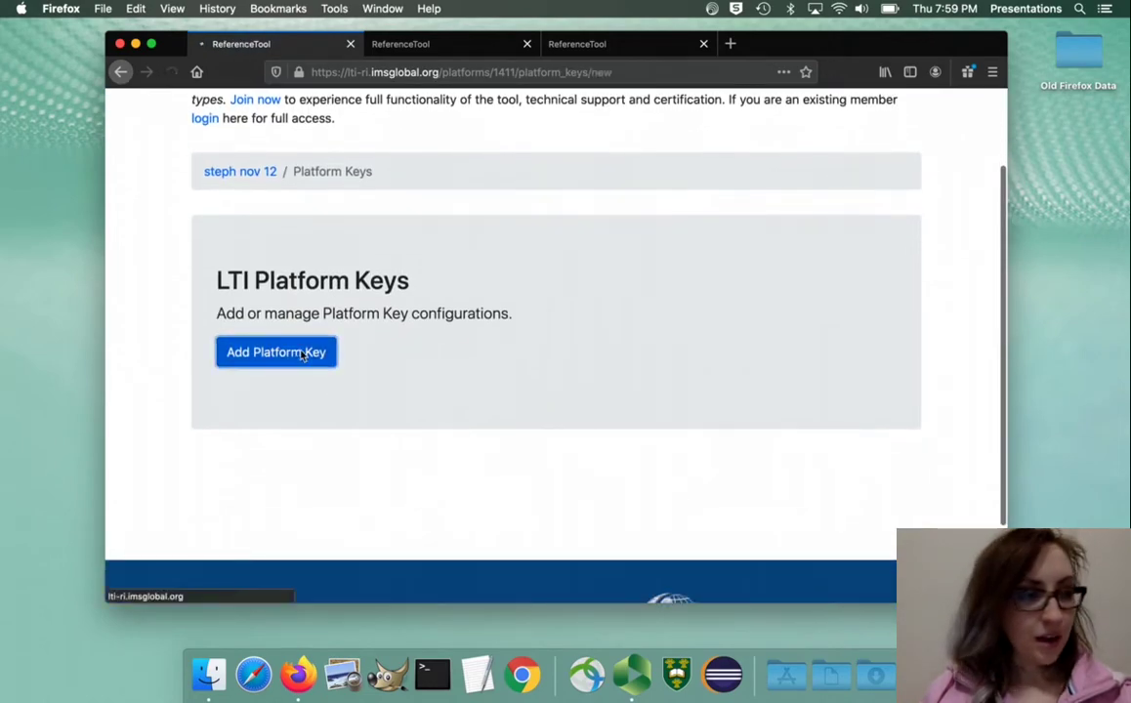
left_click(301, 357)
scroll(301, 356, "down", 2)
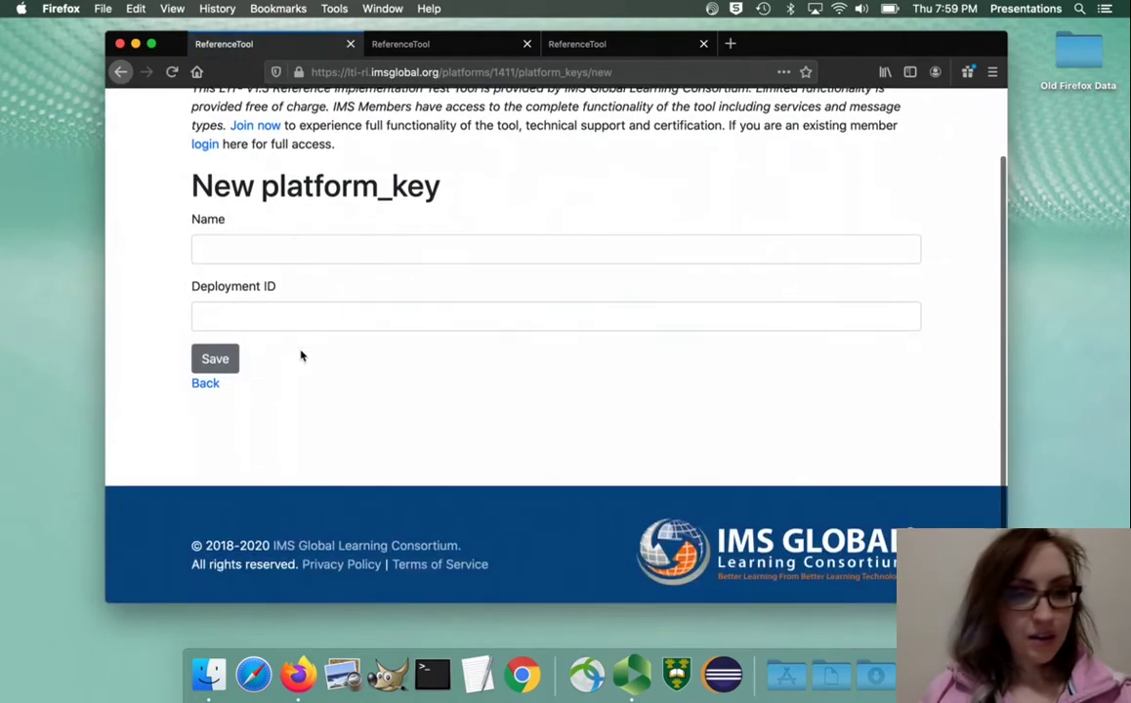
left_click(285, 250)
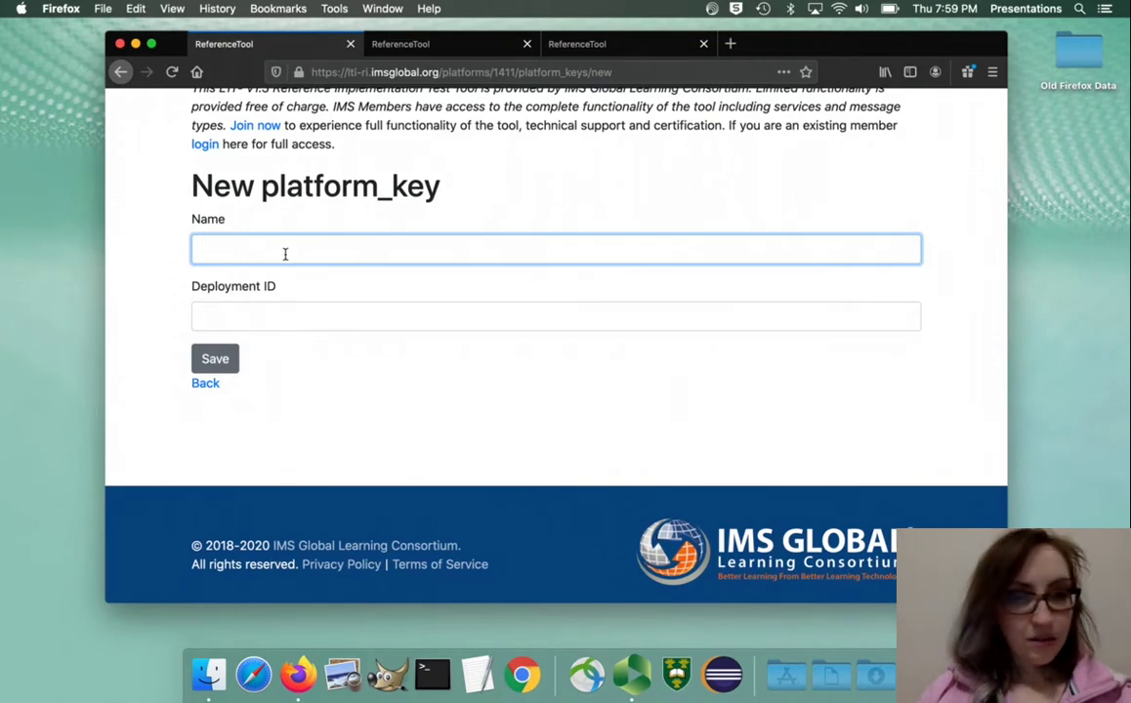
type("steph platform key")
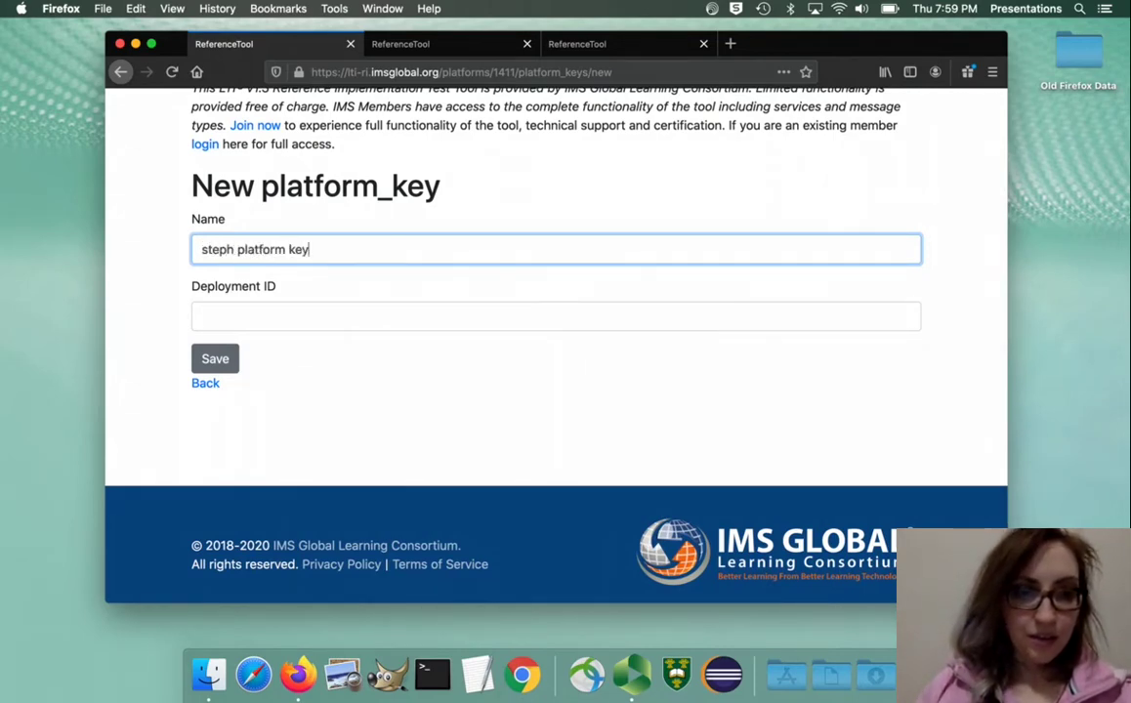
left_click(285, 318)
type("1")
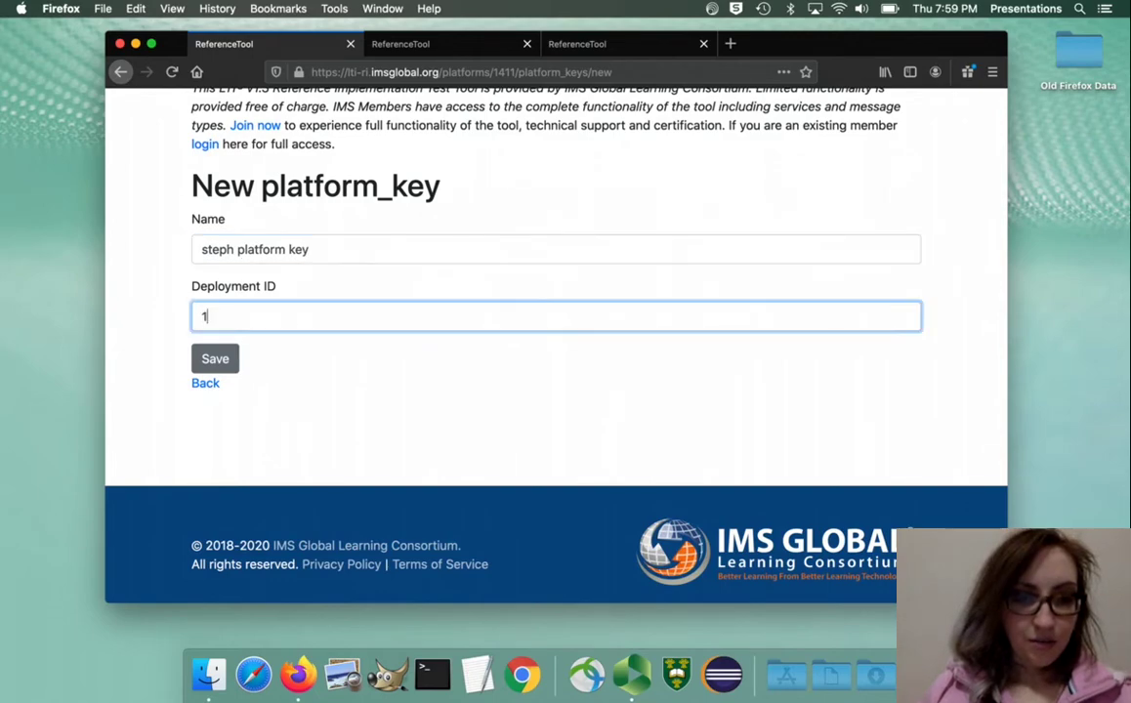
left_click(226, 361)
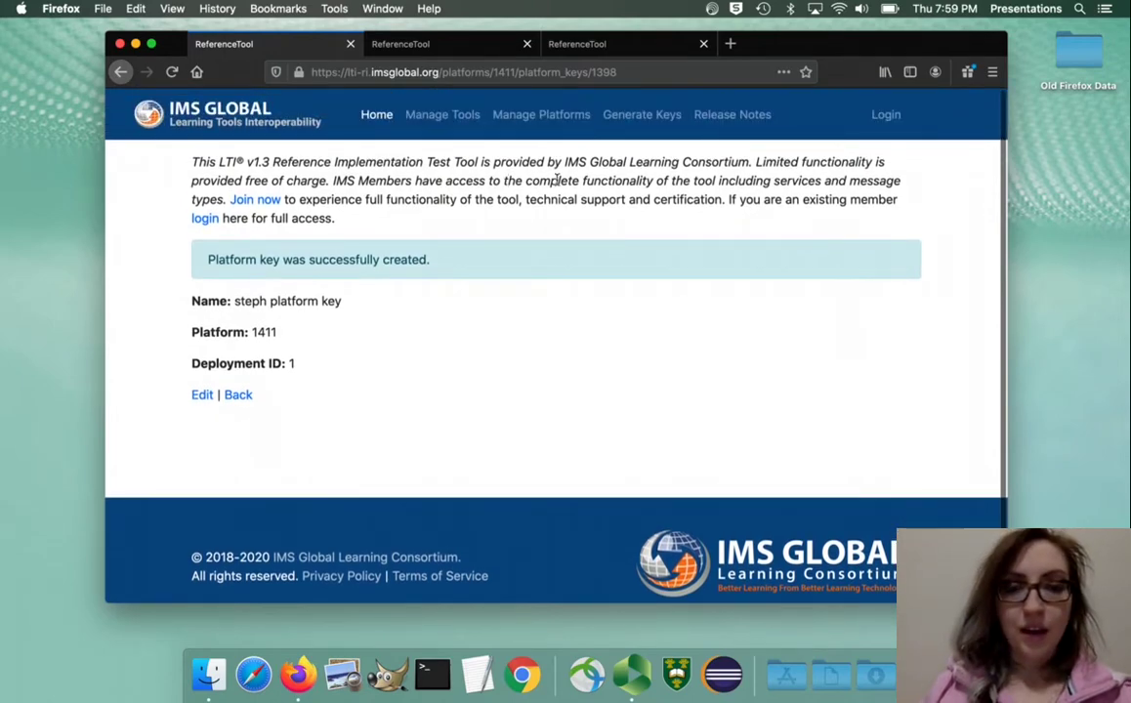
right_click(450, 126)
Open Manage Tools in a new tab and add a tool named 'steph tool Nov 12'.
left_click(476, 129)
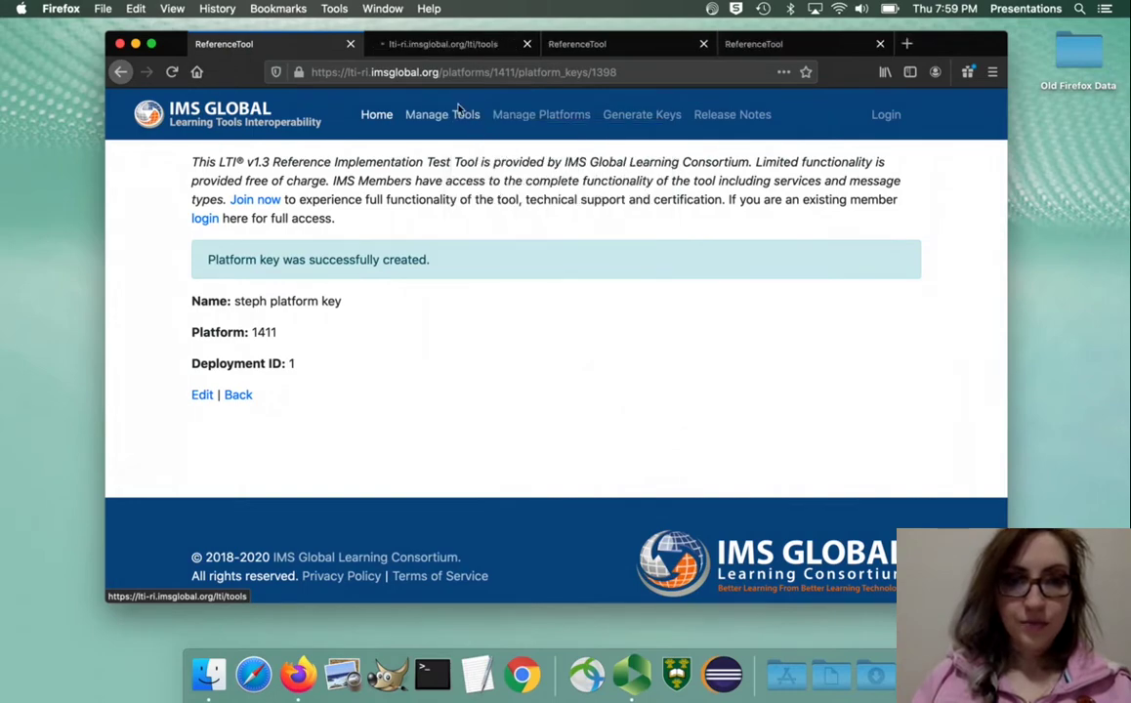
left_click(461, 47)
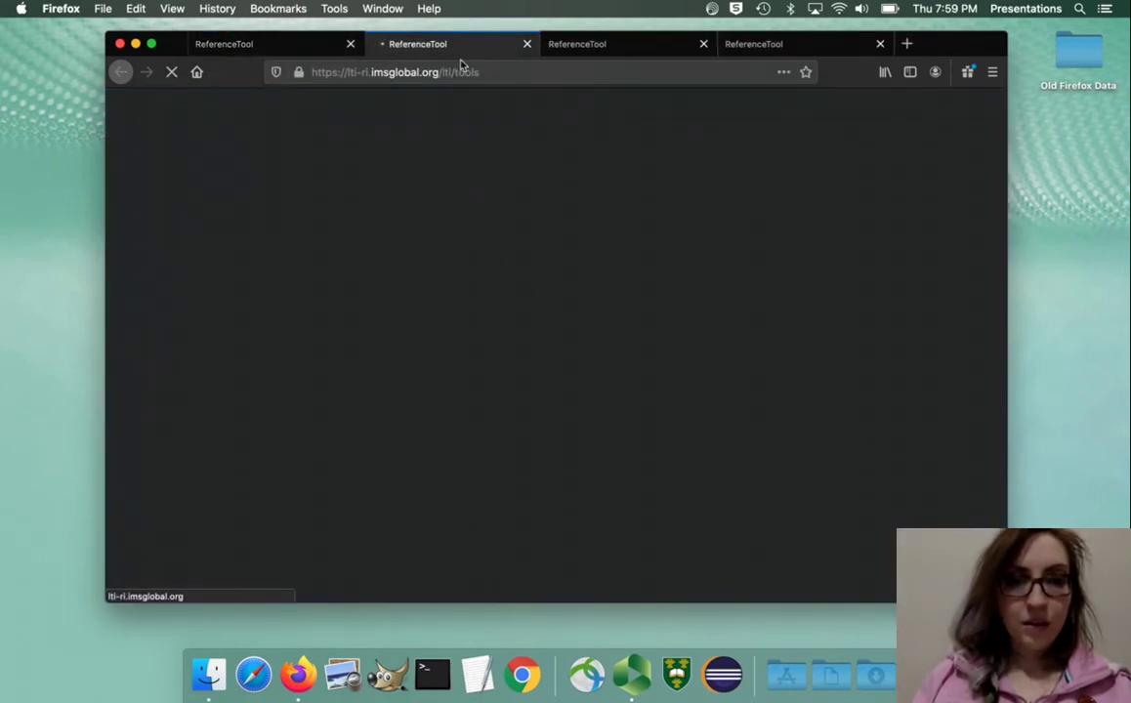
scroll(444, 184, "down", 2)
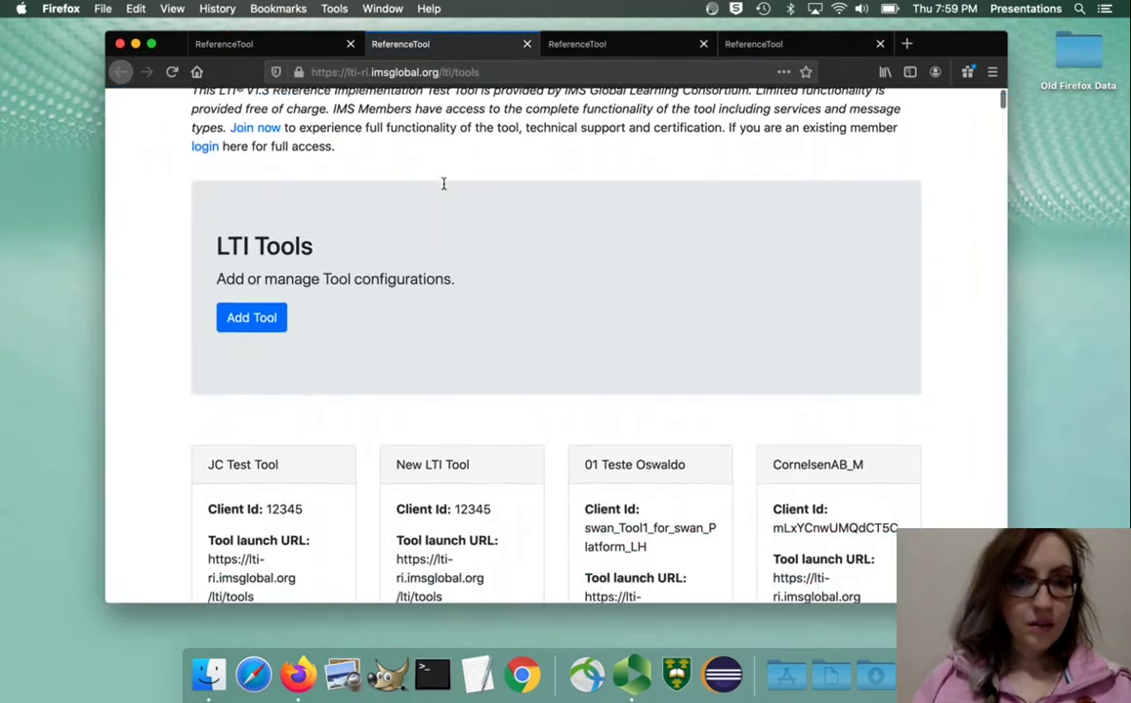
left_click(256, 320)
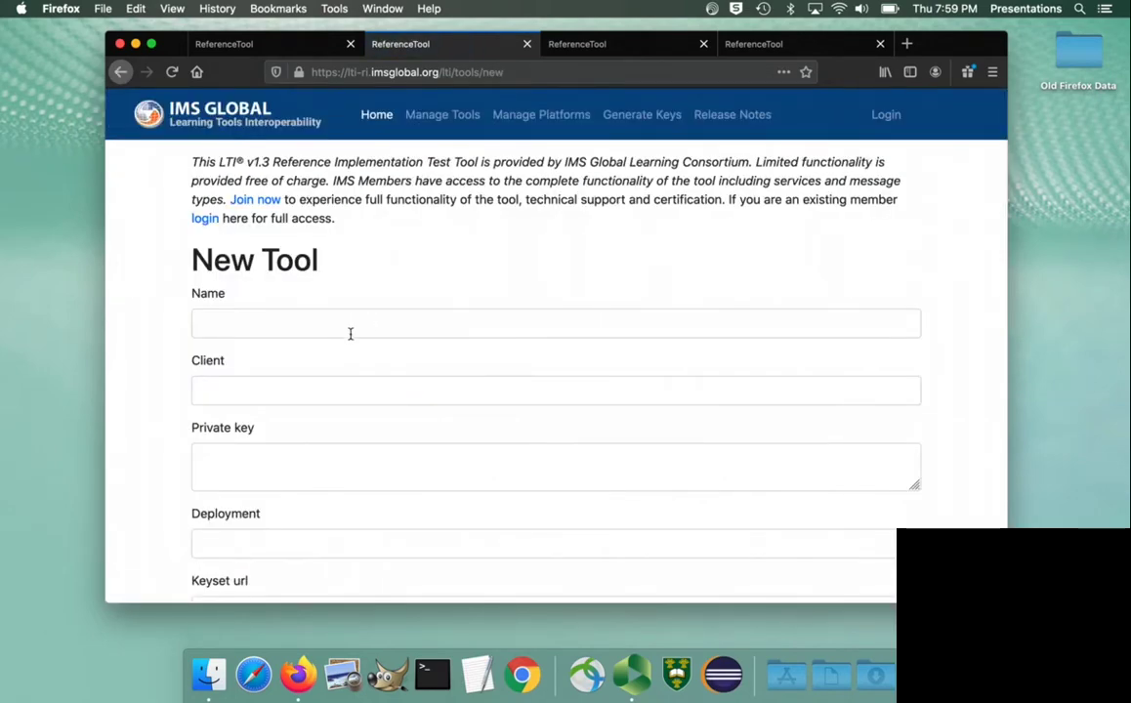
left_click(335, 328)
type("steph tool Nov 12")
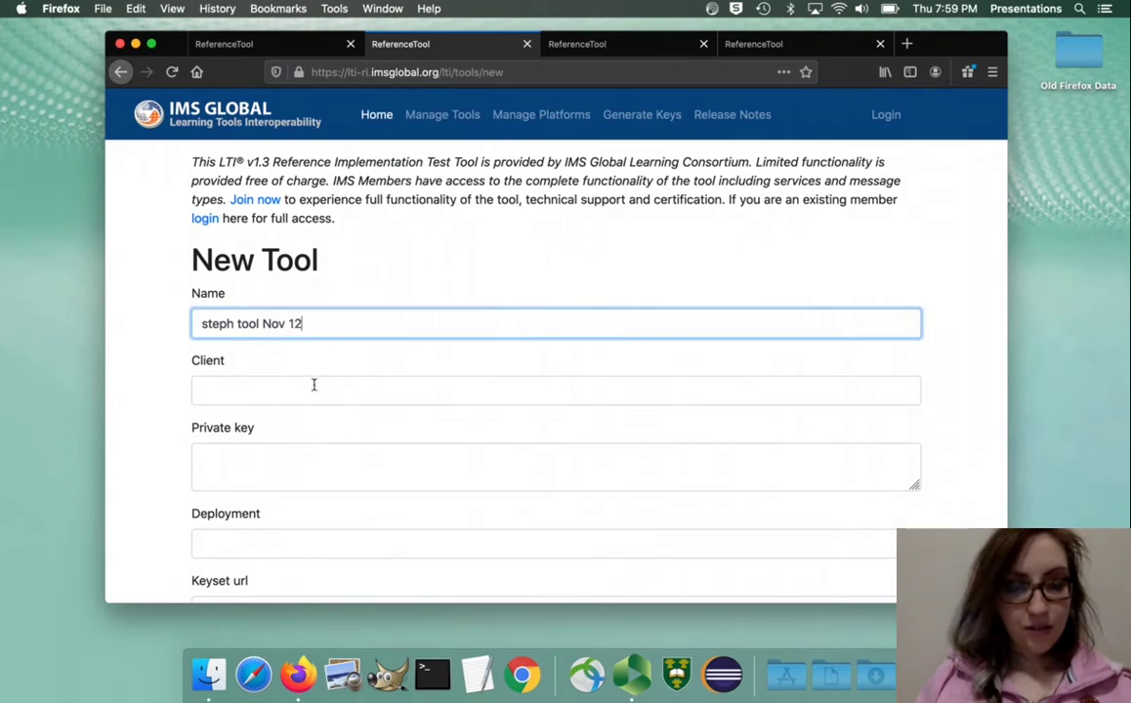
left_click(314, 385)
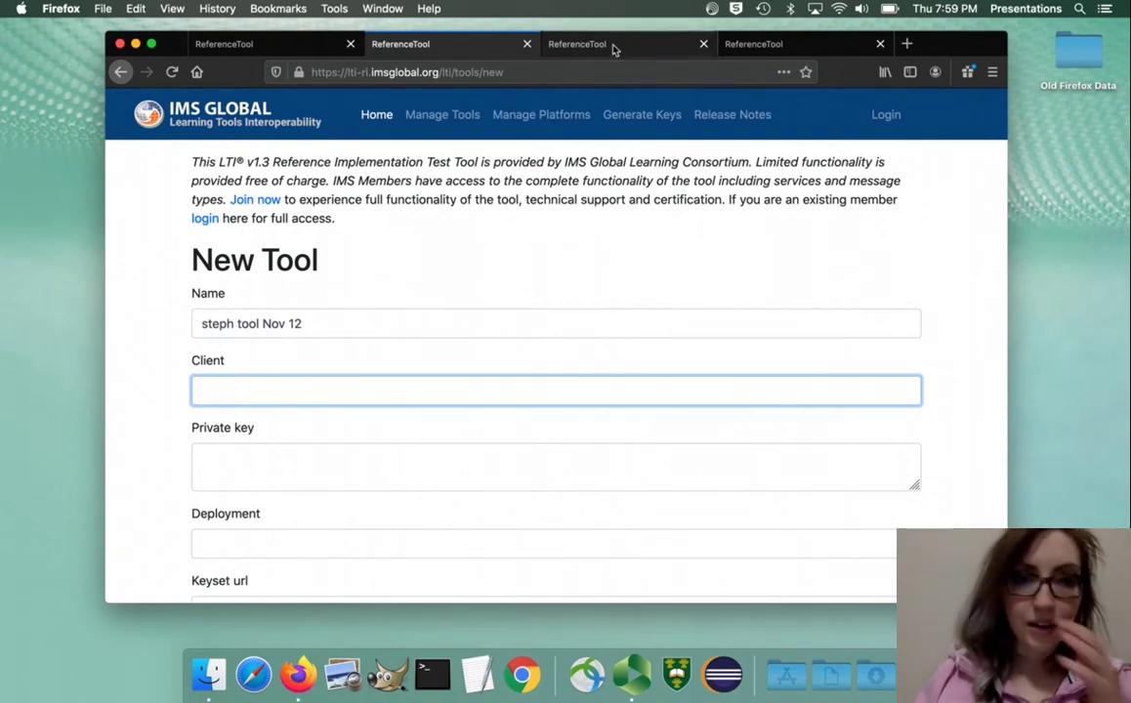
Copy the Client Id from the steph nov 12 platform page.
left_click(252, 45)
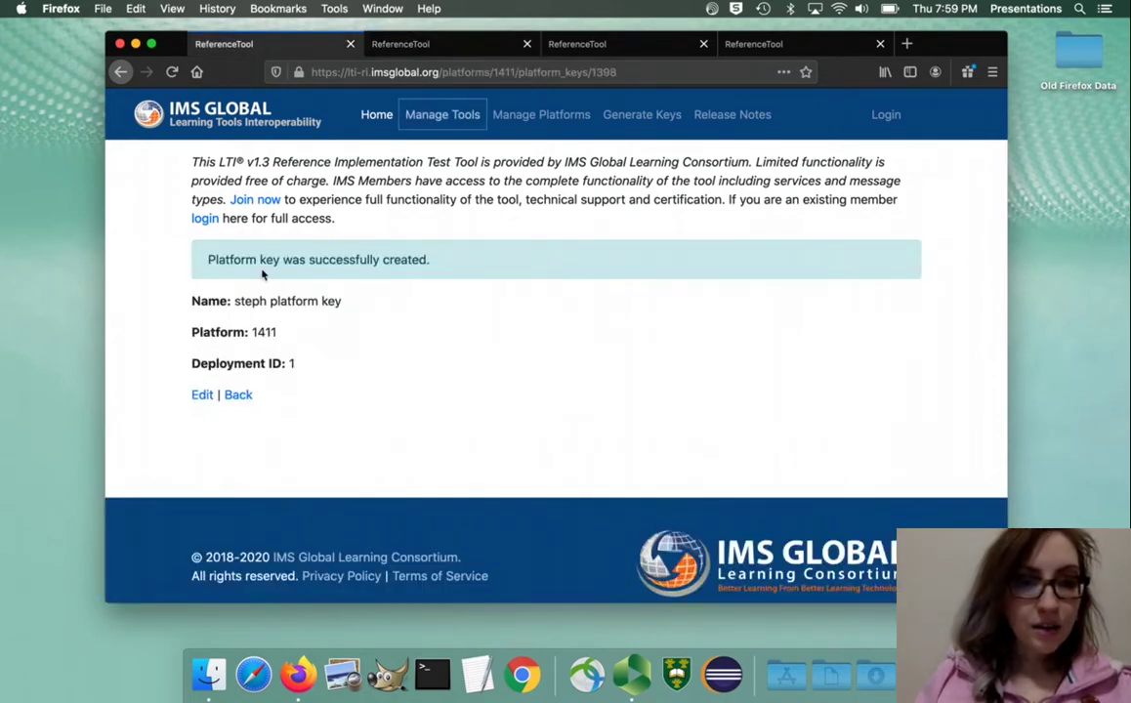
scroll(249, 402, "down", 5)
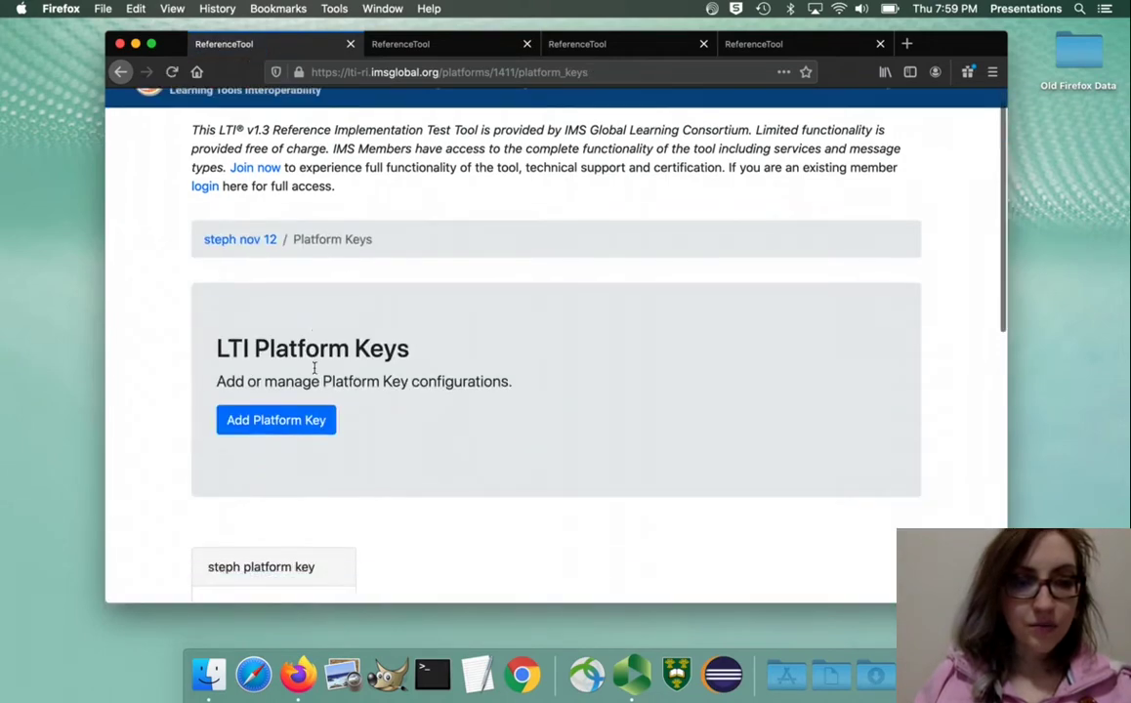
scroll(315, 372, "up", 4)
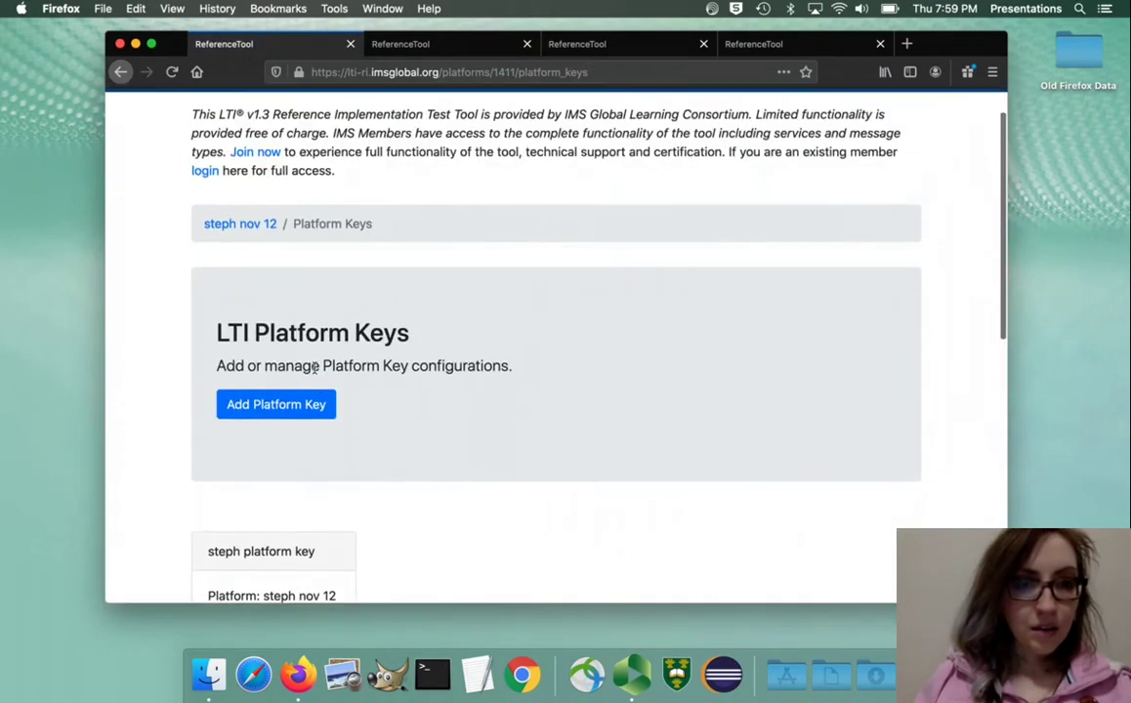
left_click(240, 223)
scroll(316, 355, "down", 6)
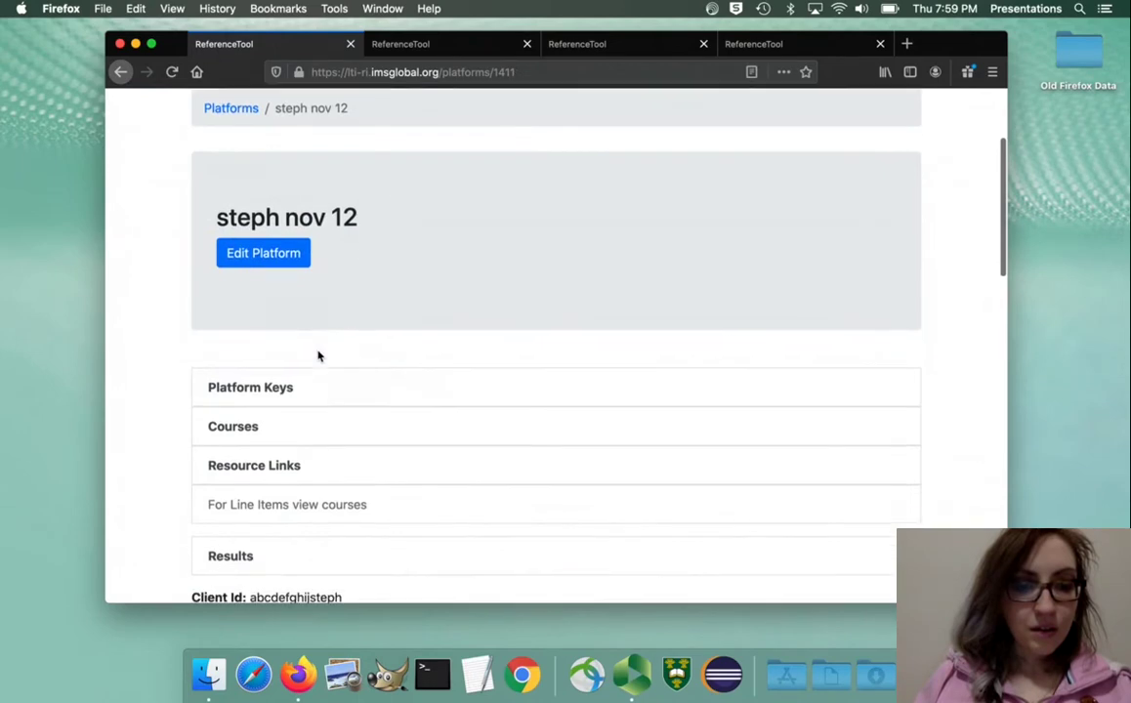
scroll(322, 381, "down", 1)
double_click(321, 410)
key("super+c")
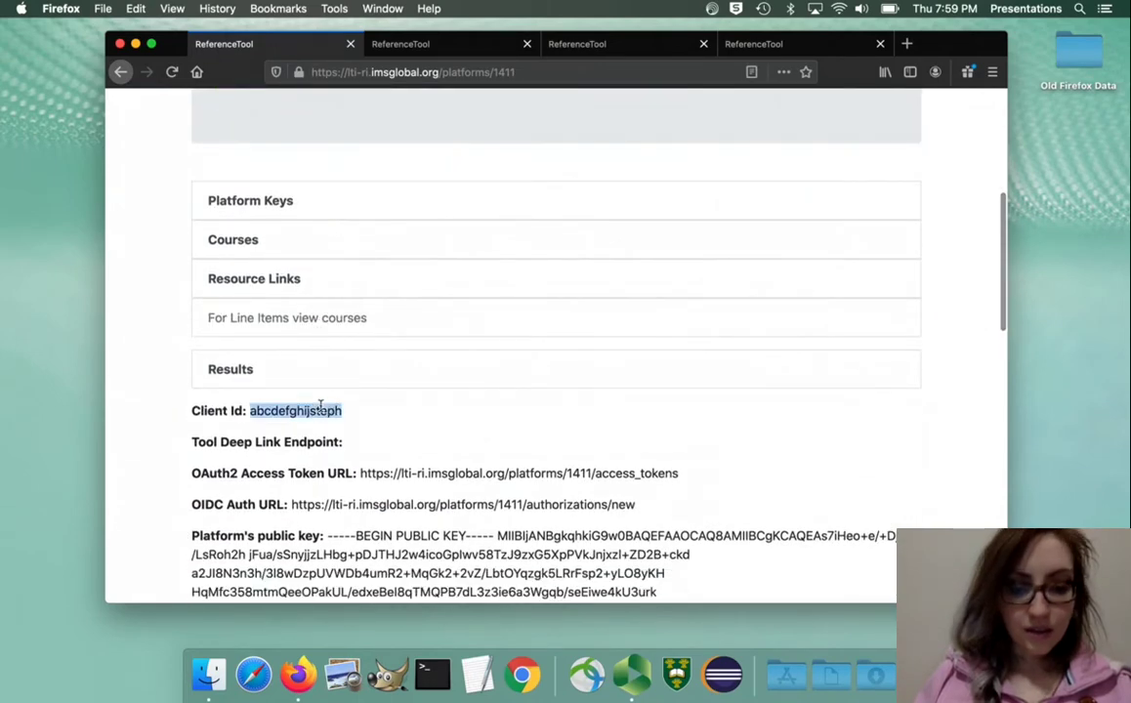
left_click(479, 43)
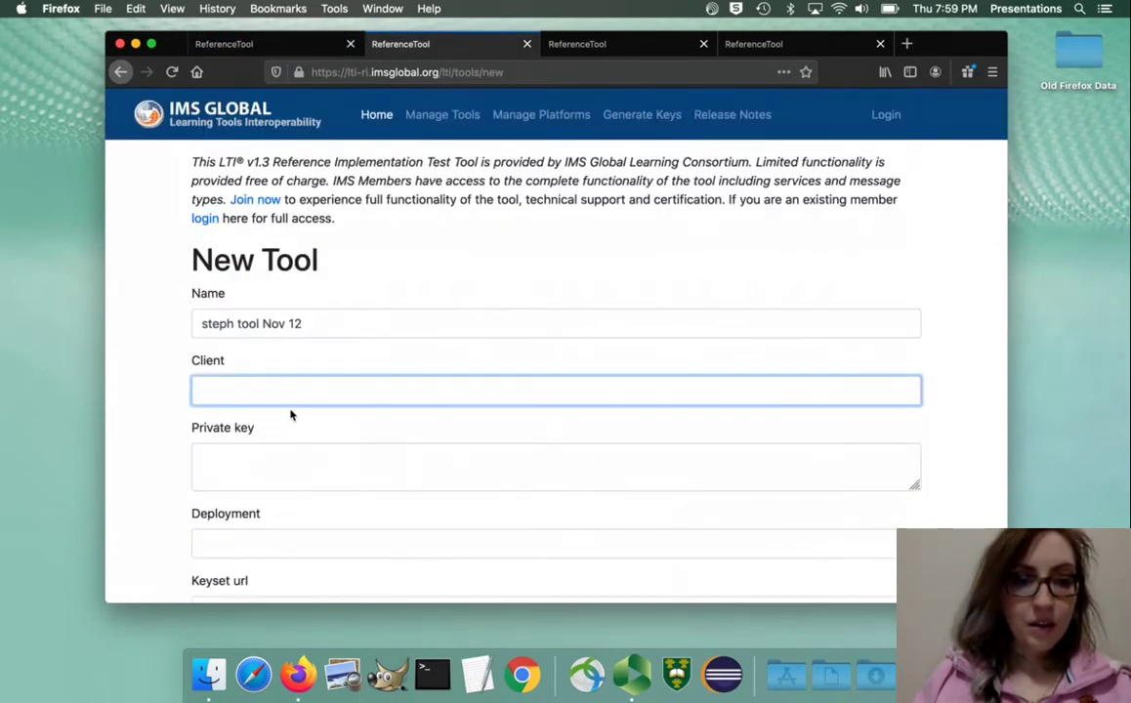
Paste the platform's Client Id into the new tool's Client field.
key("super+v")
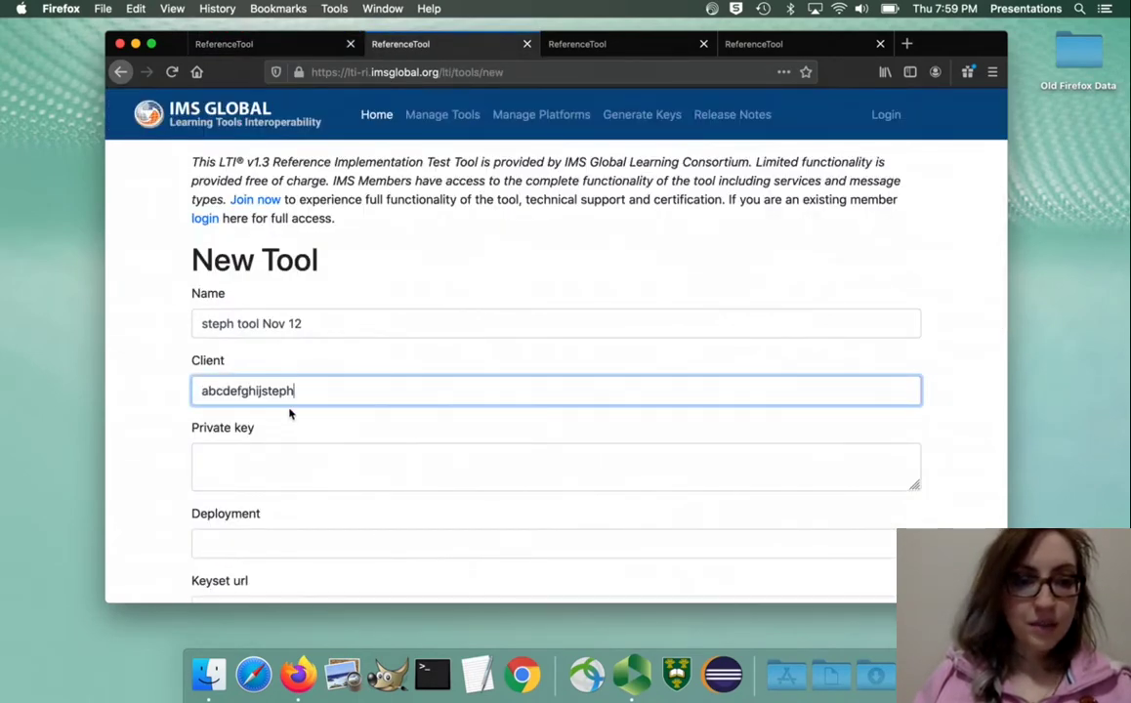
left_click(269, 462)
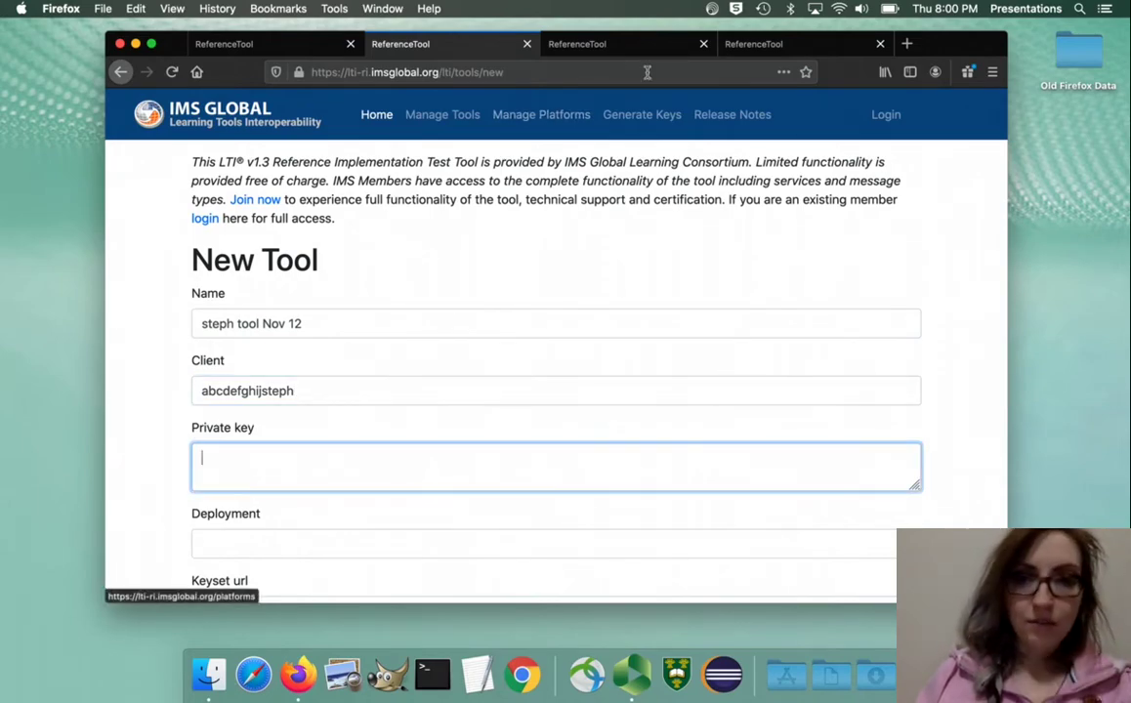
left_click(614, 54)
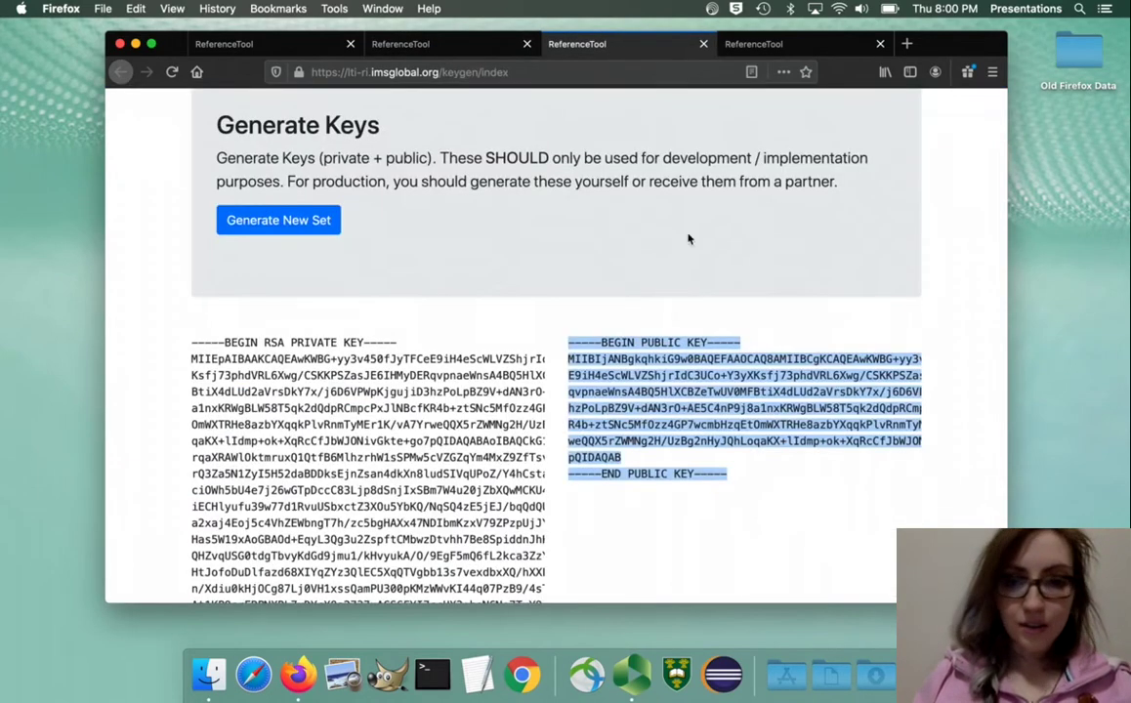
left_click(790, 47)
left_click(559, 44)
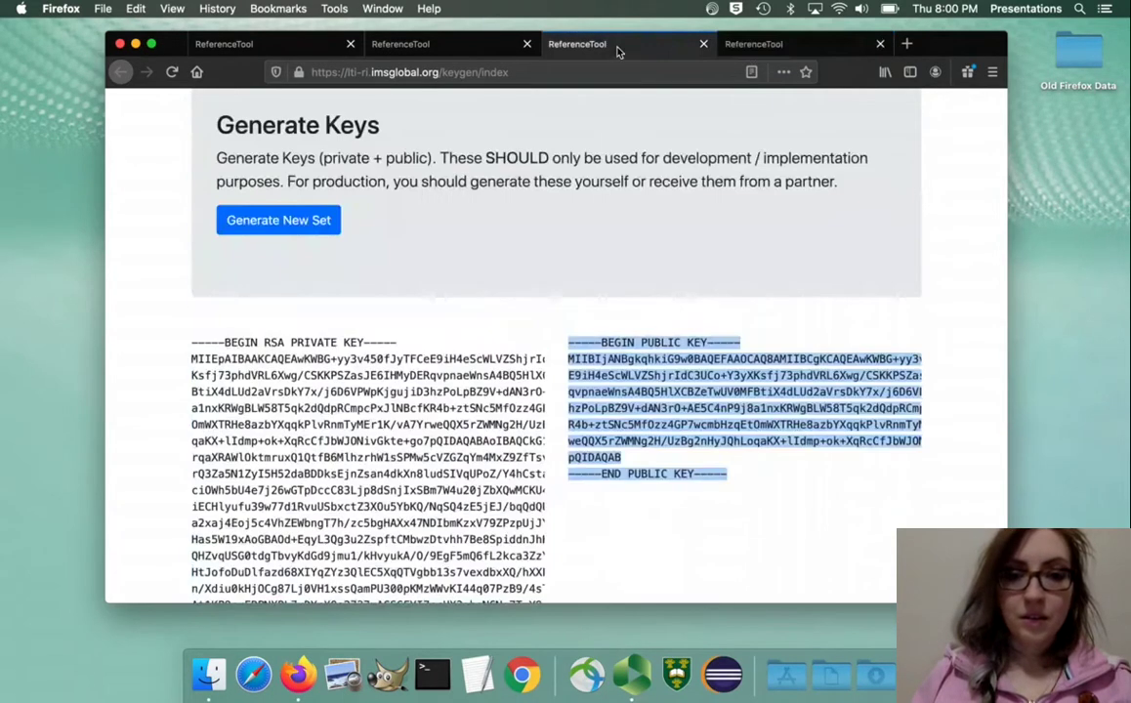
scroll(371, 342, "down", 1)
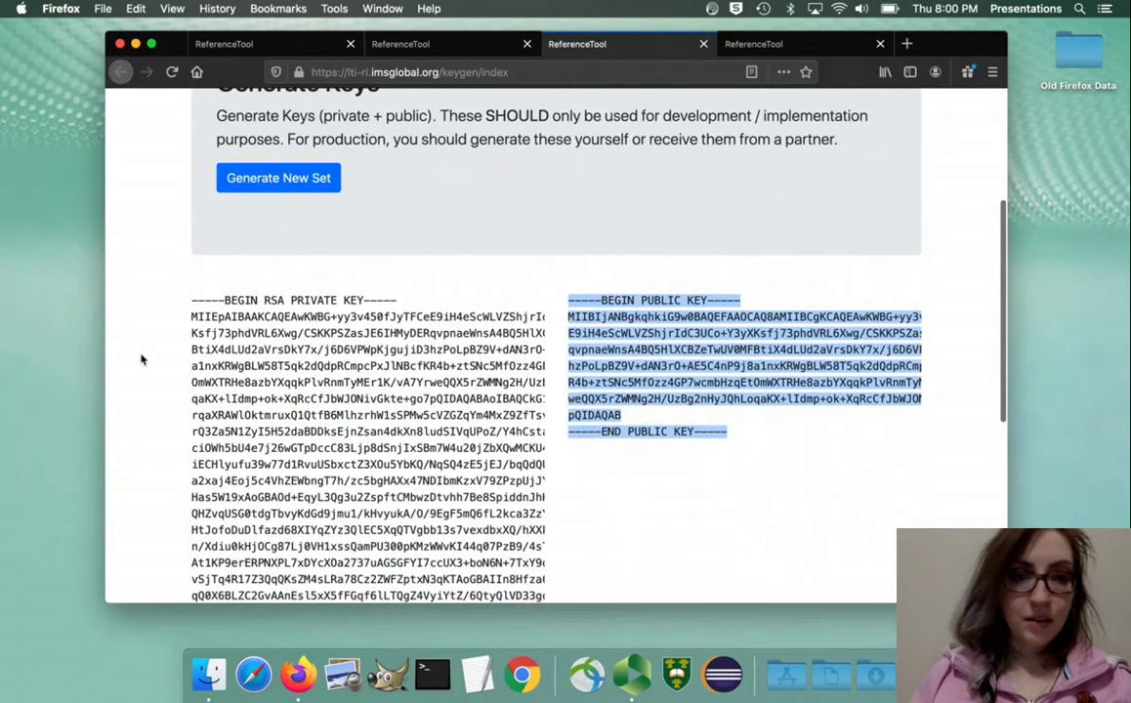
Copy the generated RSA private key into the tool's Private key field.
left_click_drag(192, 299, 270, 384)
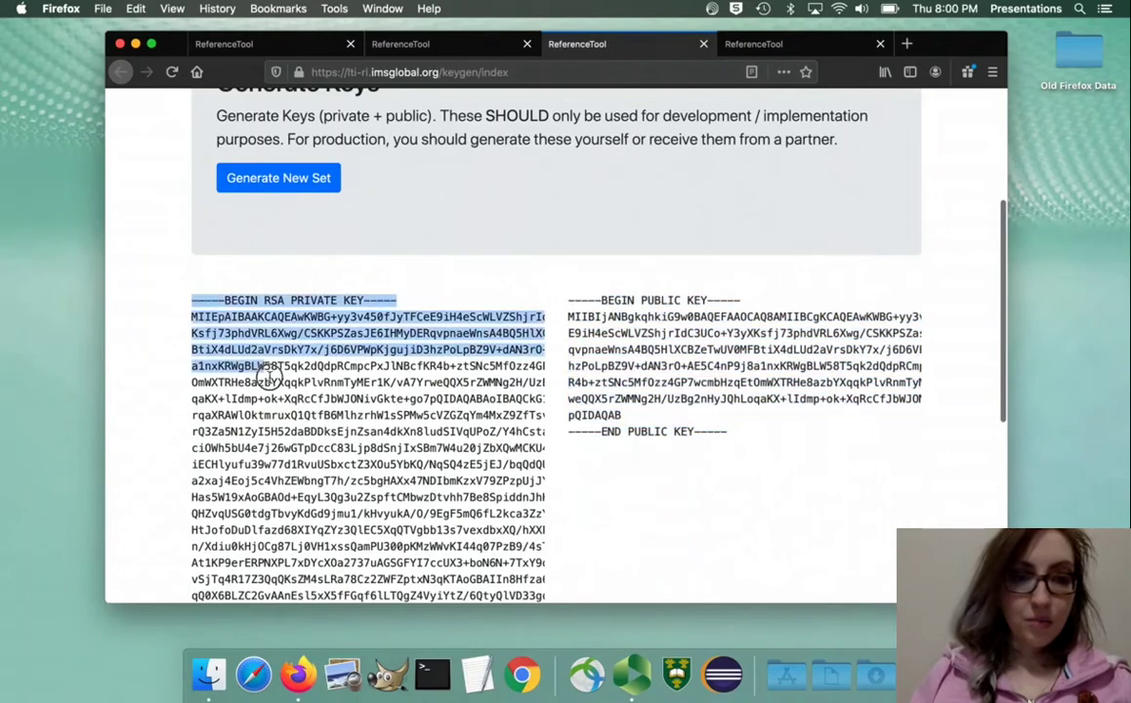
scroll(408, 494, "down", 6)
left_click(401, 476, "shift")
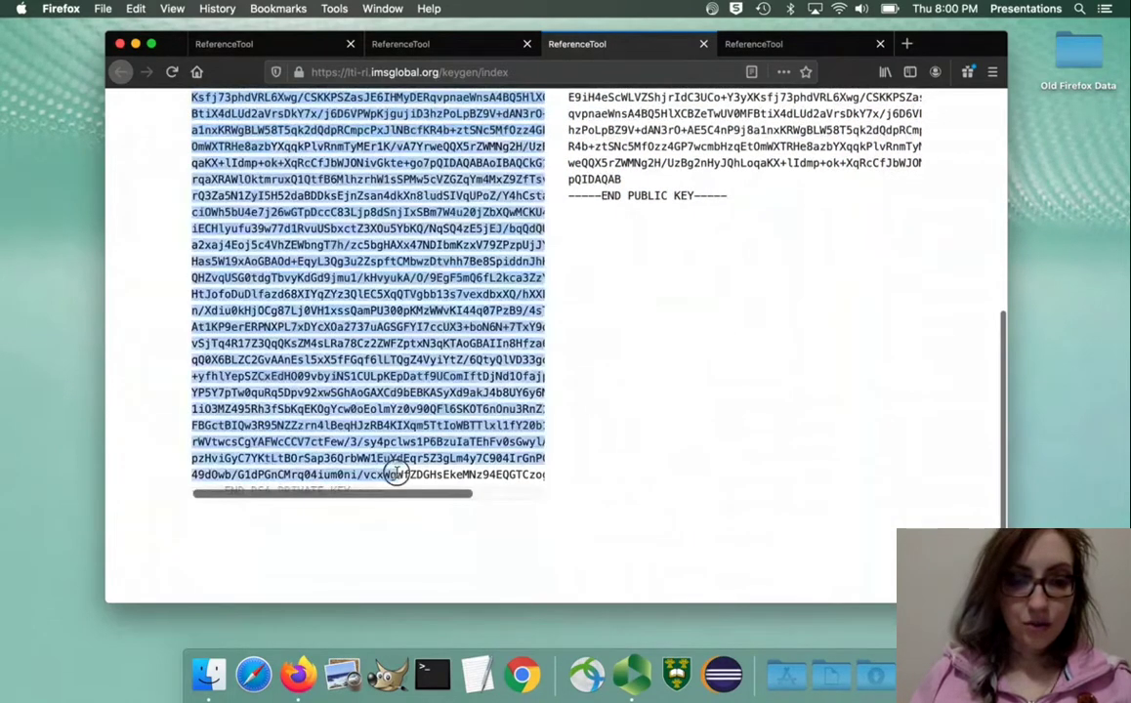
left_click(388, 491, "shift")
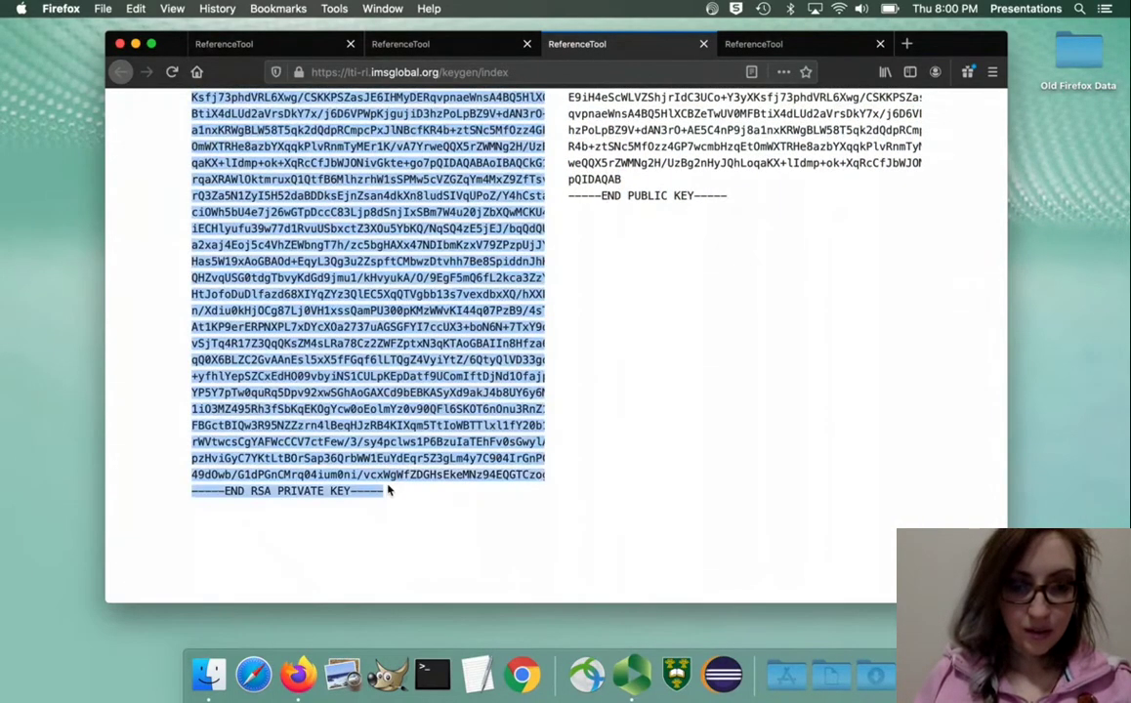
left_click(293, 44)
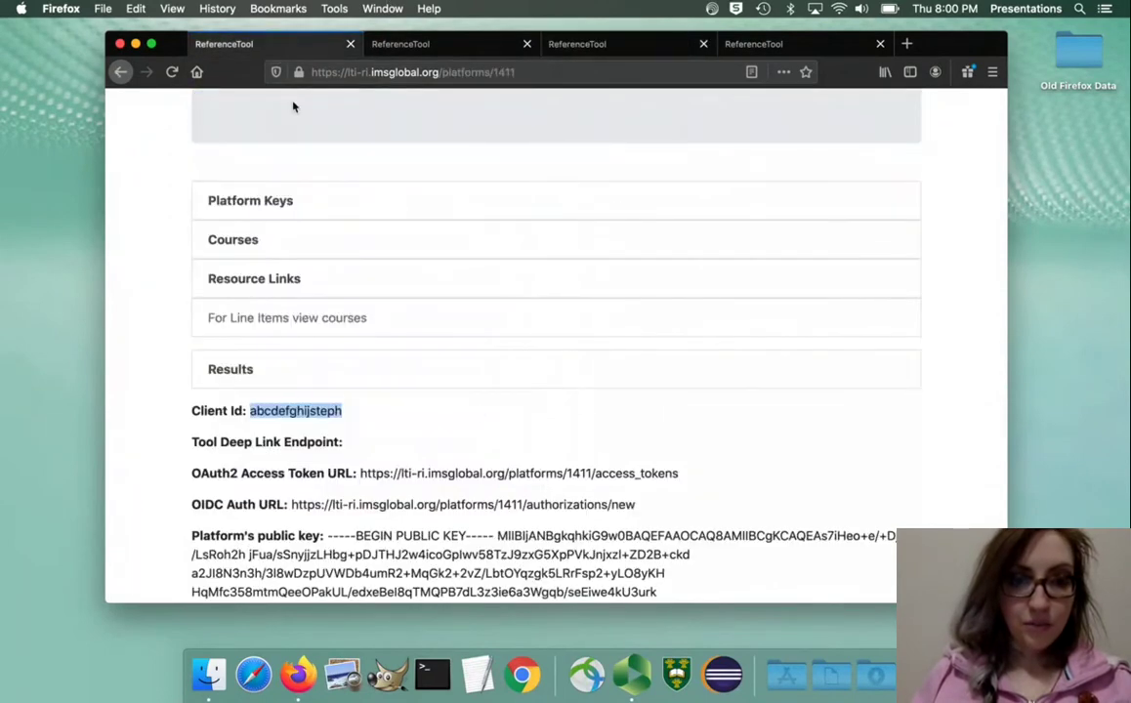
scroll(479, 414, "up", 1)
left_click(447, 41)
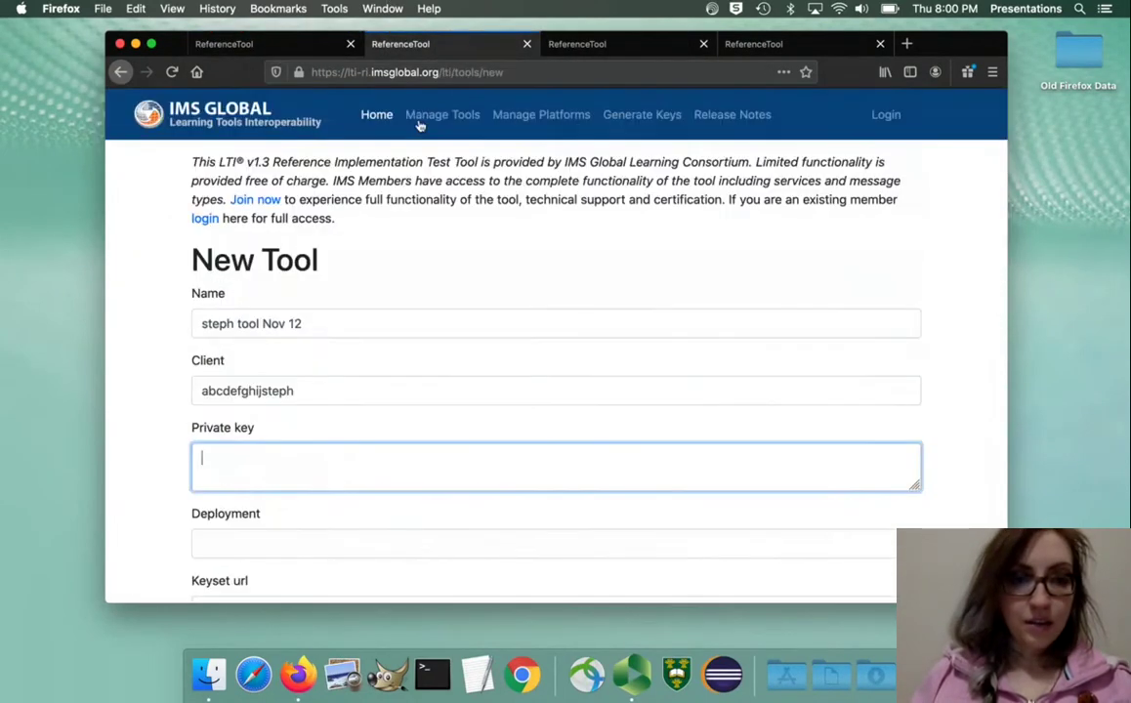
key("super+v")
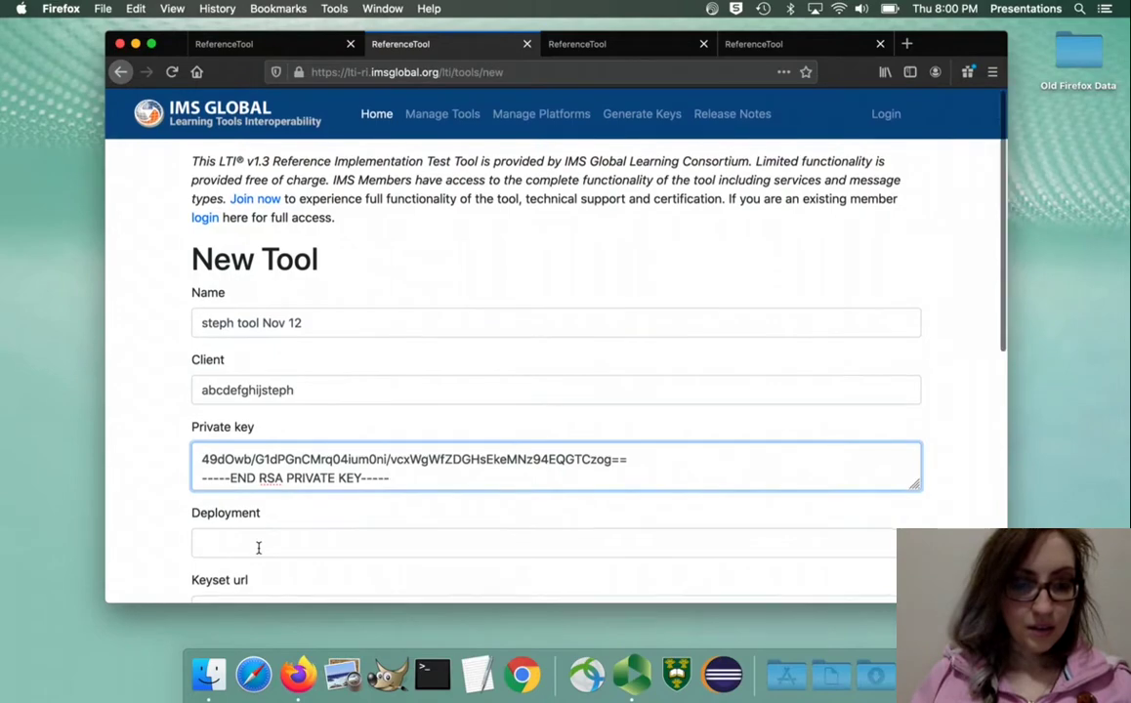
Set the new tool's Deployment to 1.
scroll(259, 545, "down", 1)
left_click(263, 504)
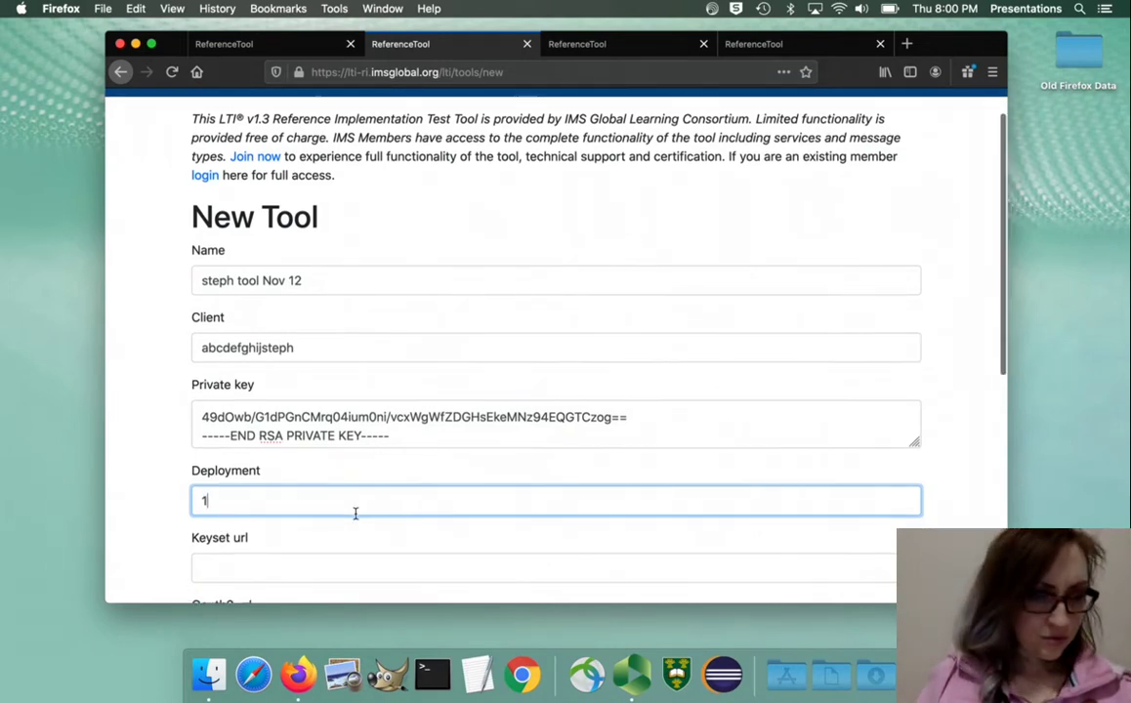
scroll(354, 515, "down", 5)
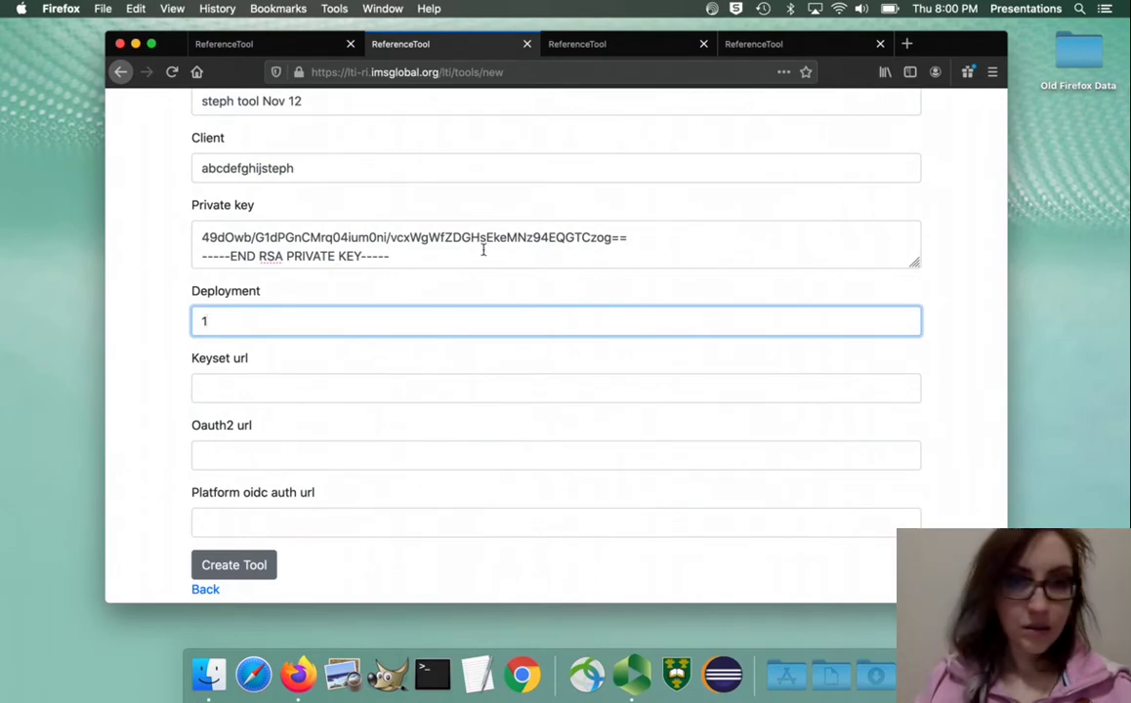
left_click(611, 44)
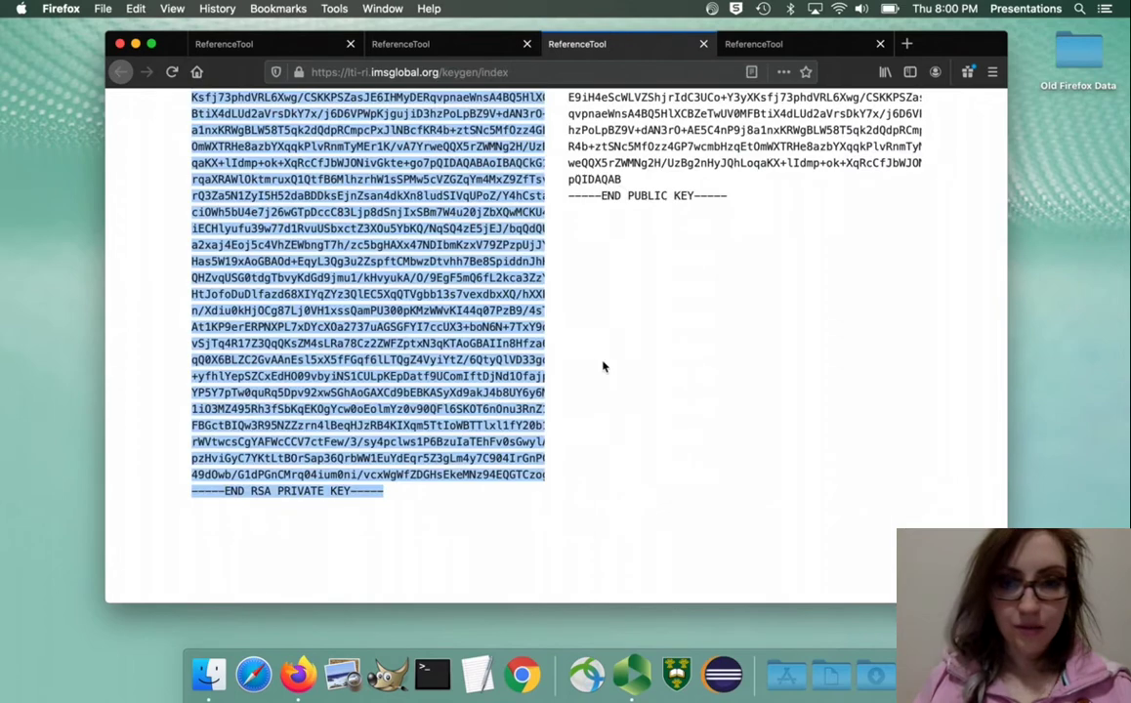
left_click(776, 44)
left_click(591, 44)
left_click(465, 54)
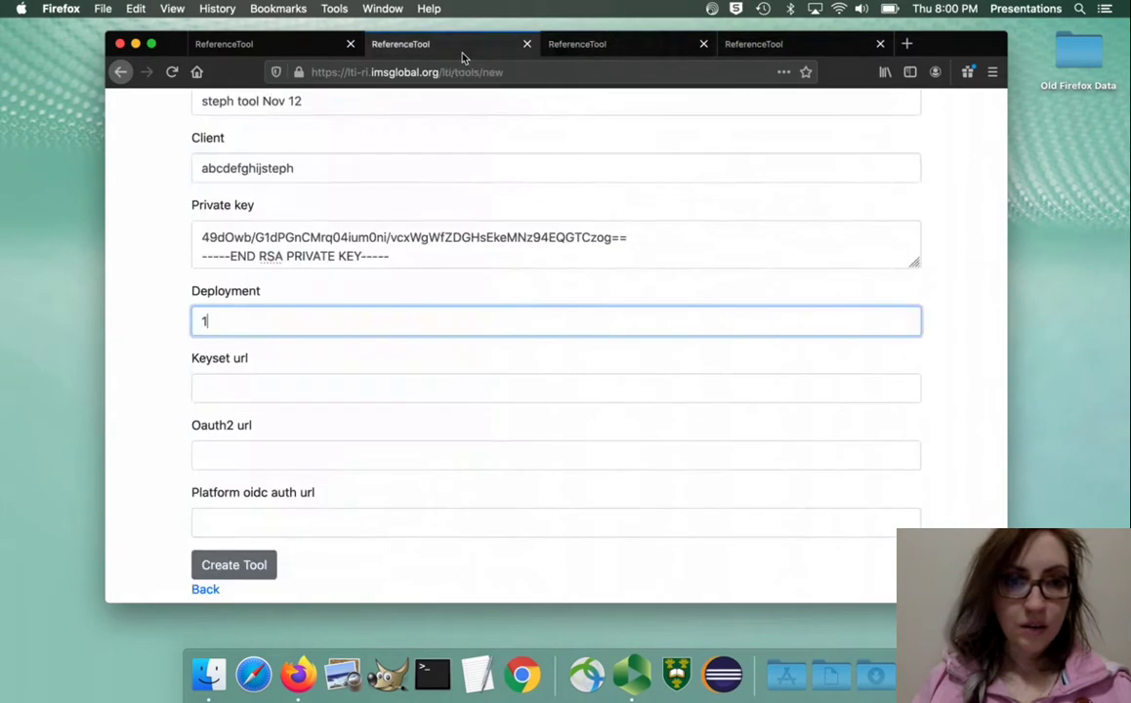
left_click(269, 51)
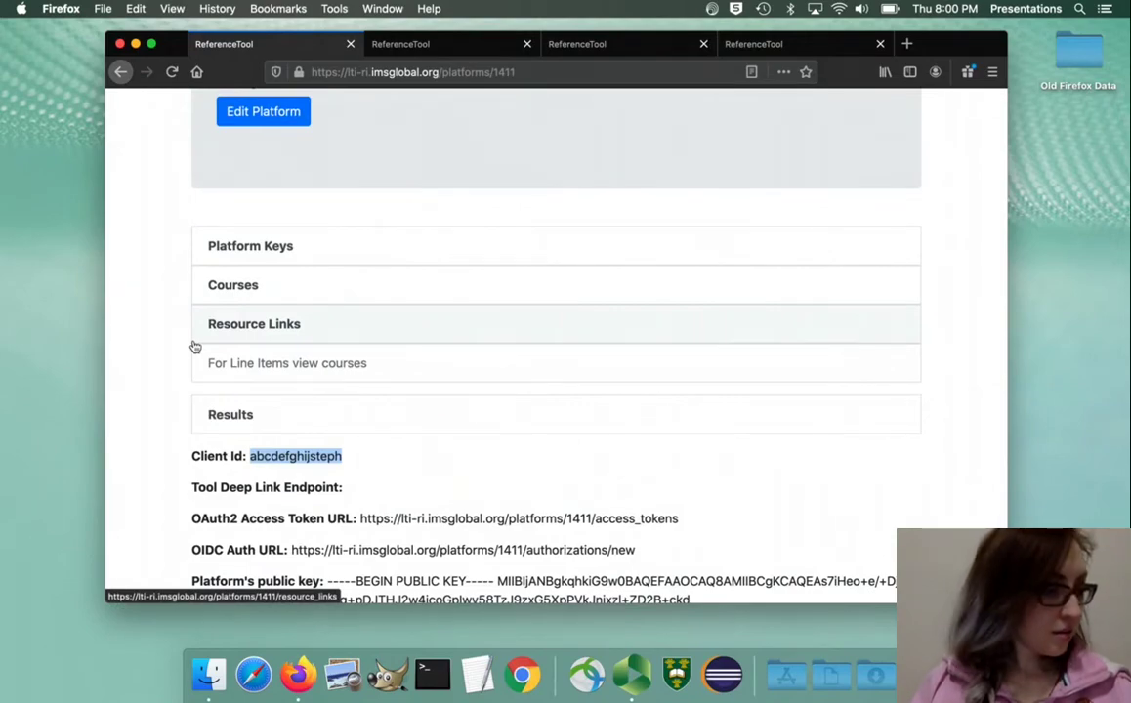
scroll(195, 347, "down", 1)
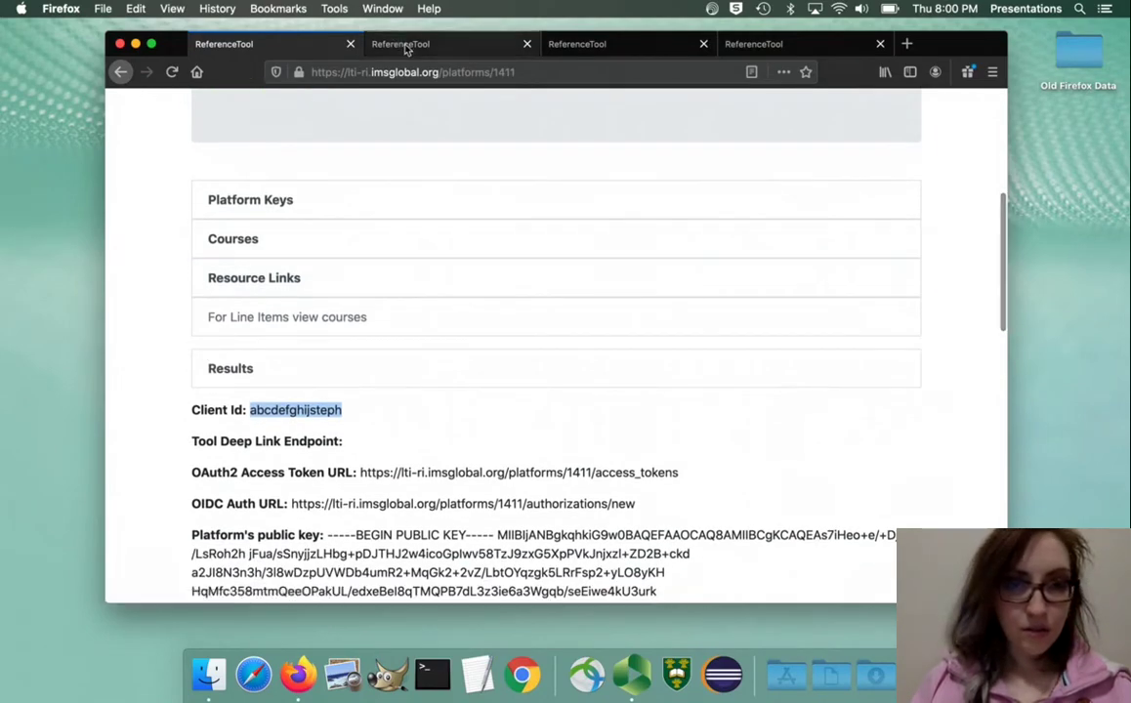
left_click(404, 44)
left_click(264, 44)
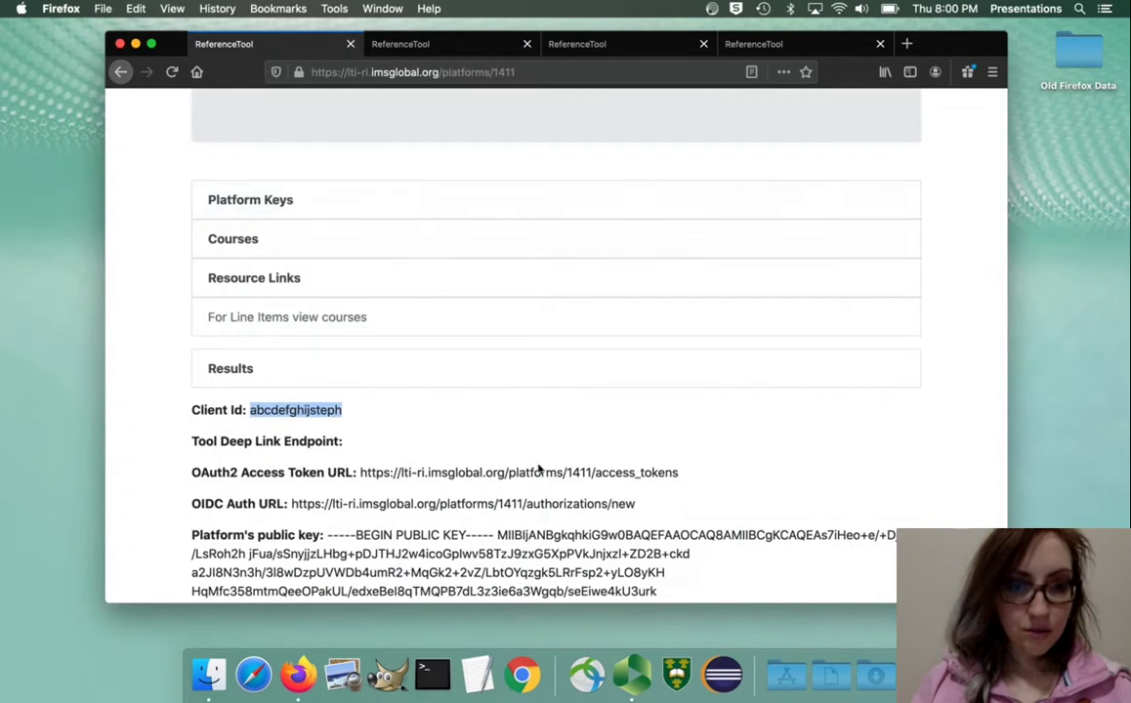
Copy the platform's OAuth2 Access Token URL into the tool's Oauth2 url field.
left_click_drag(680, 473, 358, 472)
key("cmd+c")
left_click(402, 48)
left_click(293, 321)
left_click(278, 455)
key("cmd+v")
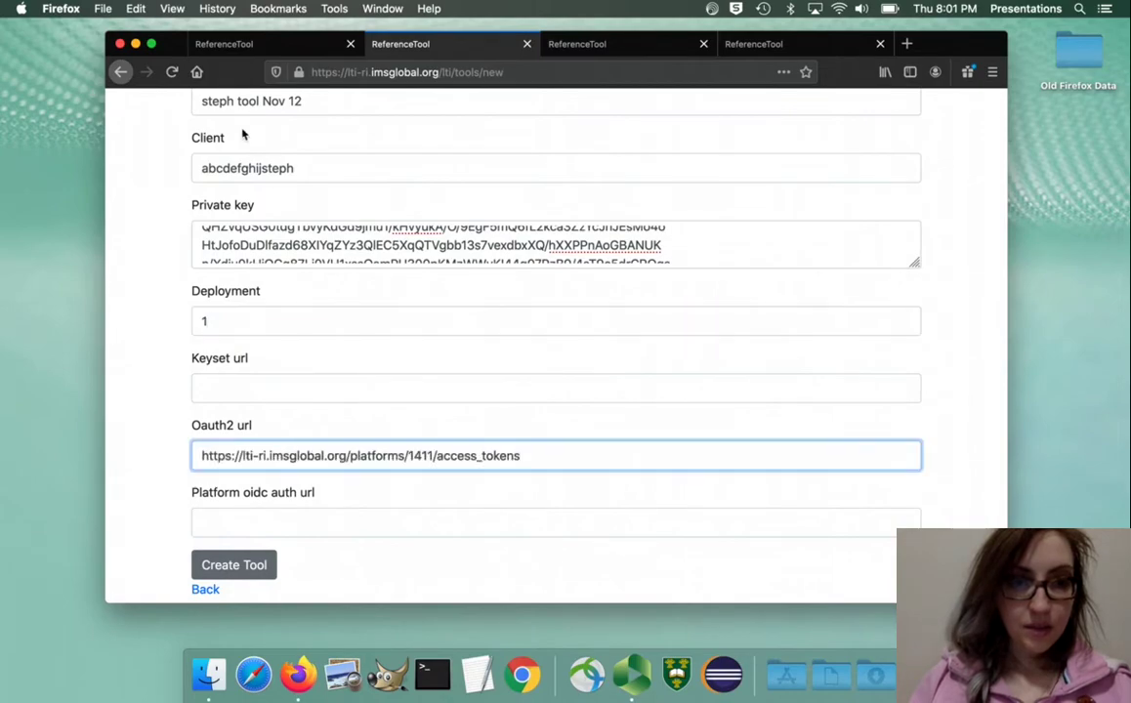
Copy the platform's OIDC Auth URL into the tool's Platform oidc auth url field.
left_click(252, 46)
scroll(548, 433, "down", 2)
left_click_drag(636, 423, 252, 424)
key("cmd+c")
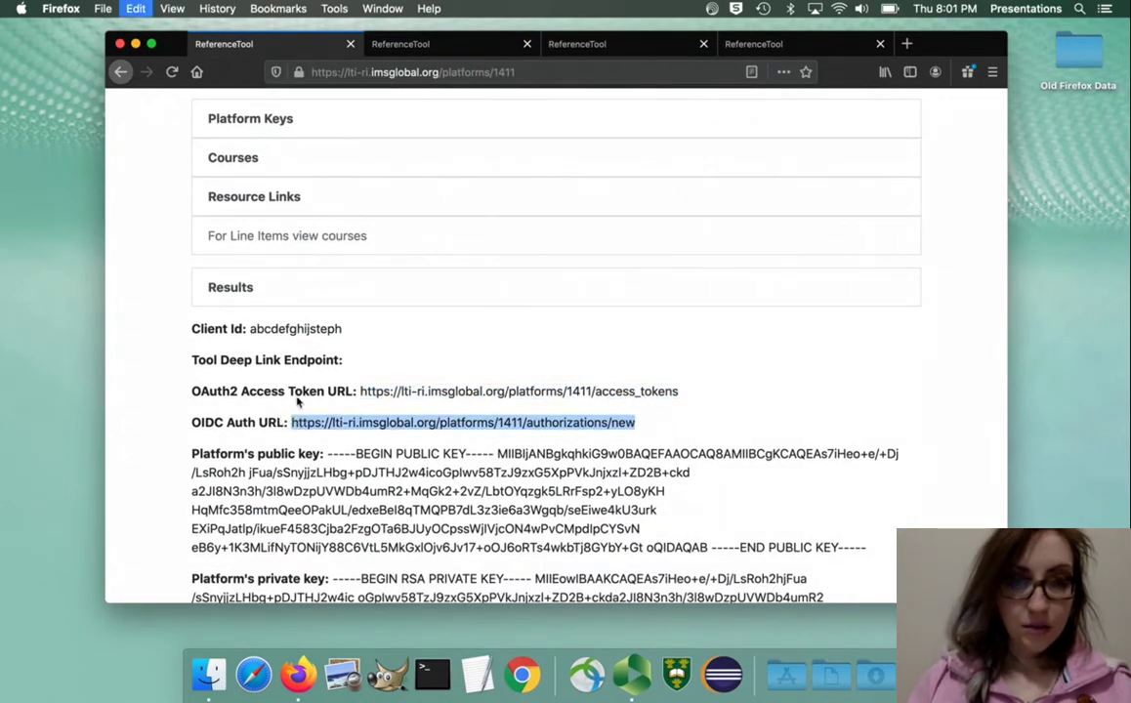
left_click(407, 42)
left_click(357, 524)
key("cmd+v")
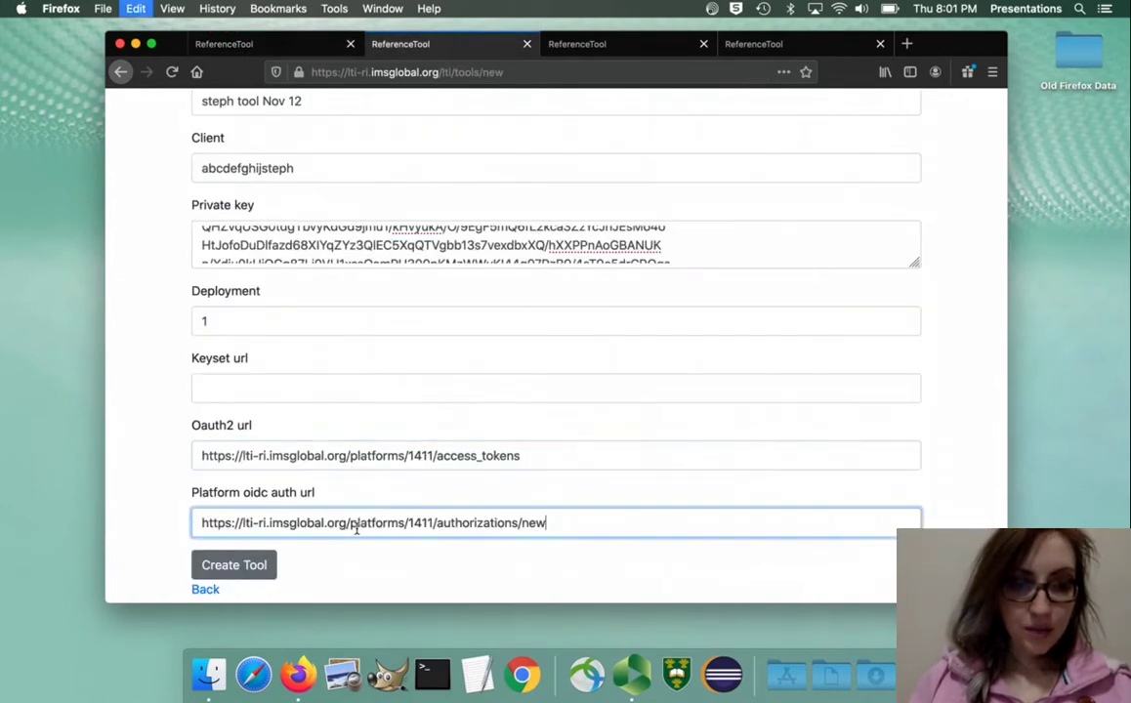
Save the new tool 'steph tool Nov 12', review its Deployment ID 1 and URLs, and return to the tools list.
left_click(263, 565)
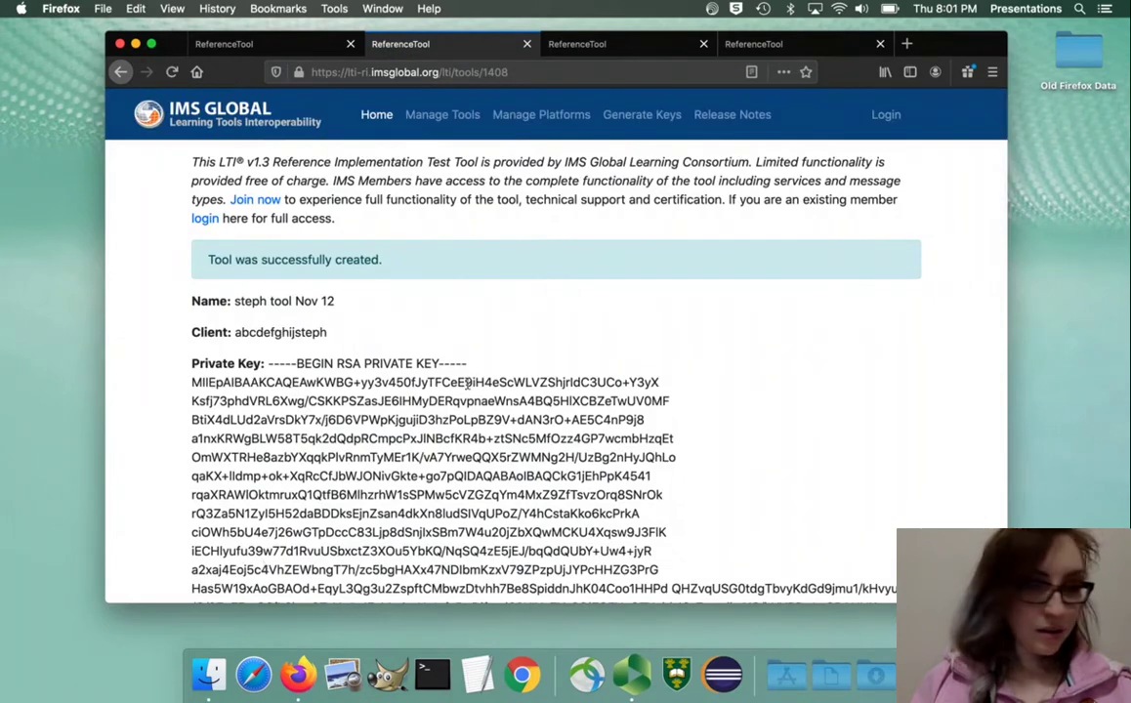
scroll(469, 386, "down", 5)
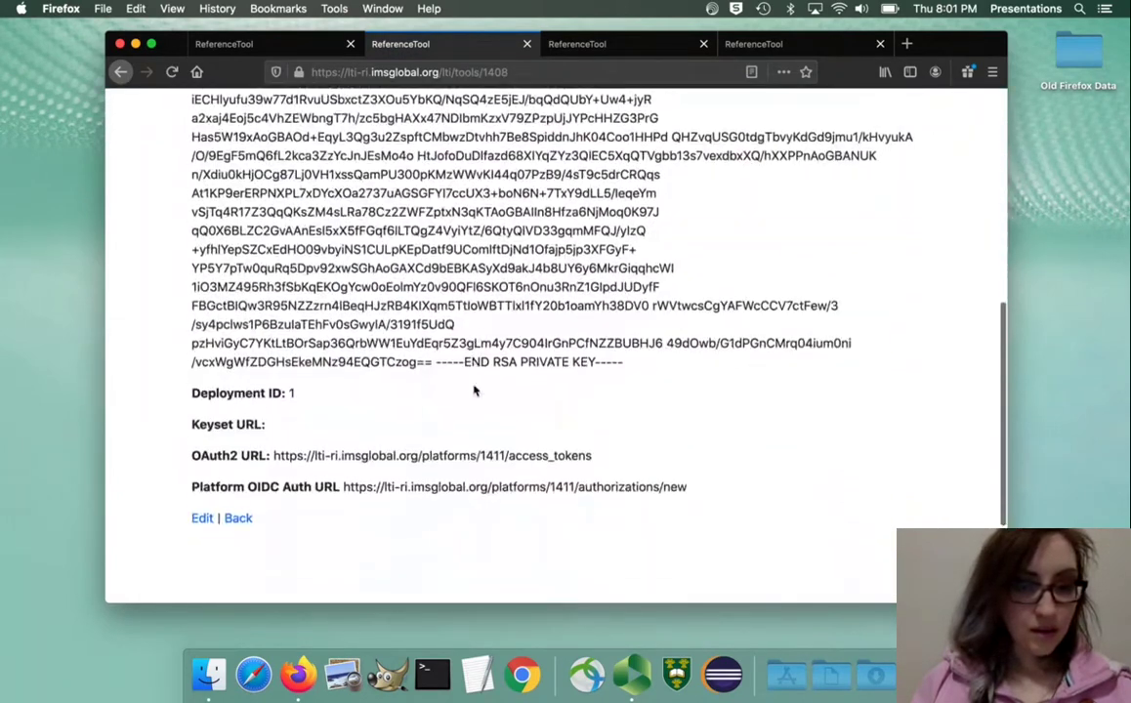
scroll(474, 390, "down", 2)
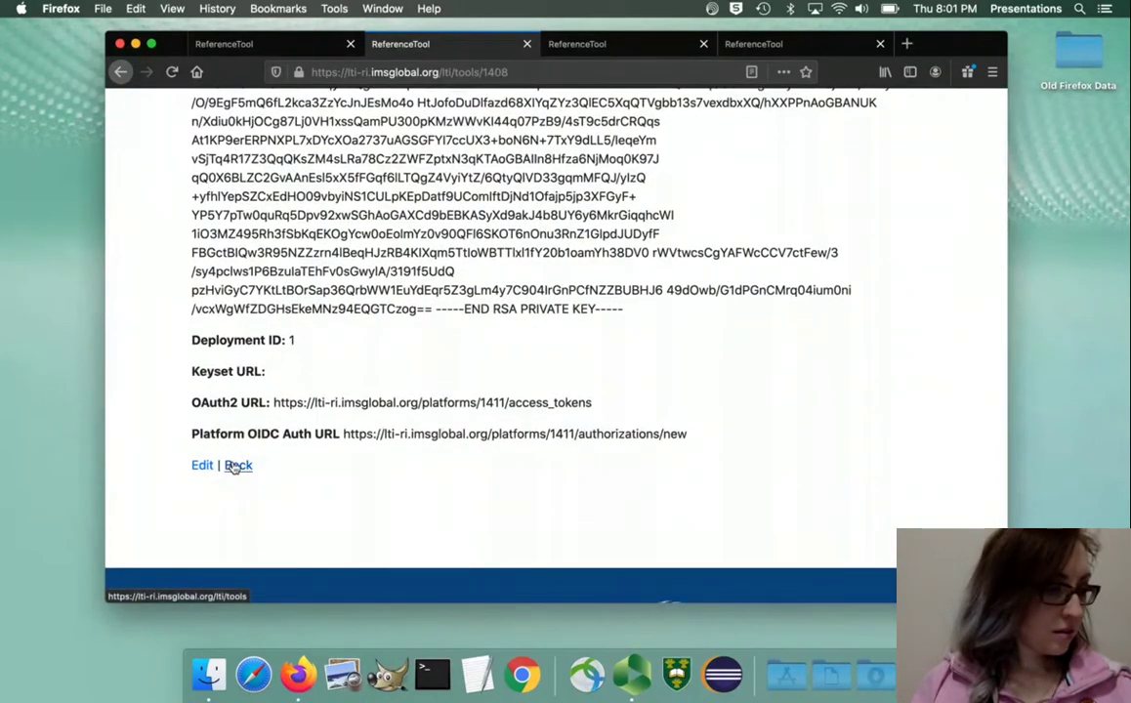
left_click(235, 466)
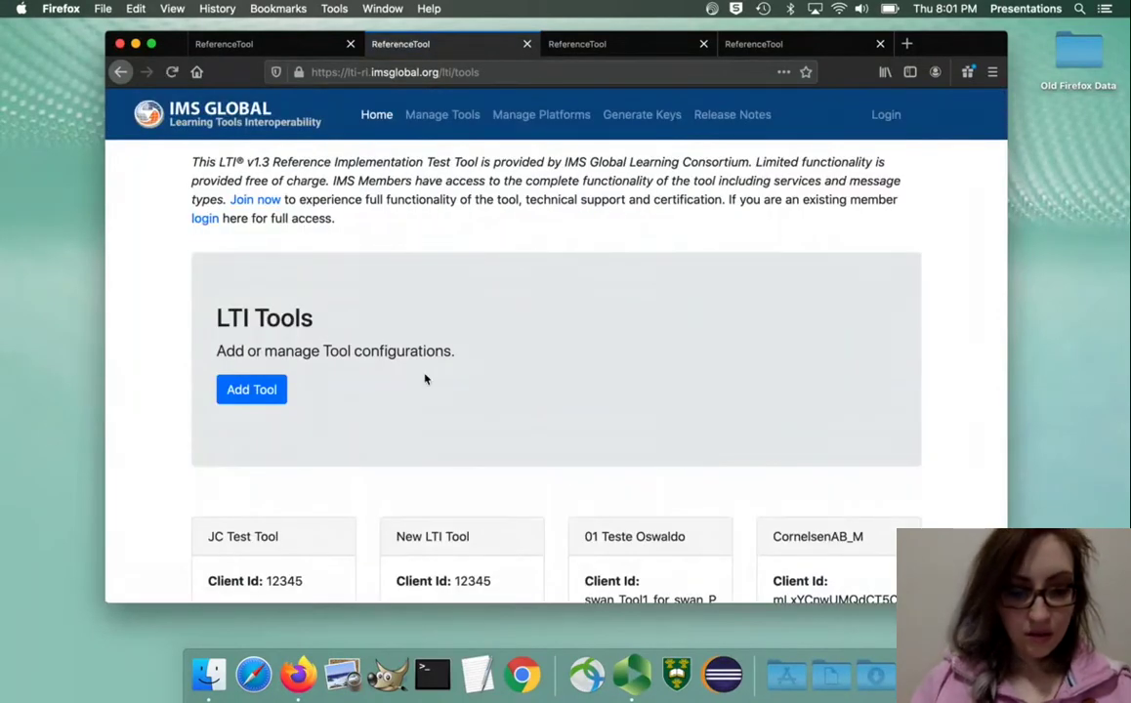
Find 'nov 12' in the tools list and copy steph tool Nov 12's OIDC login initiation URL.
key("super+f")
type("steph test")
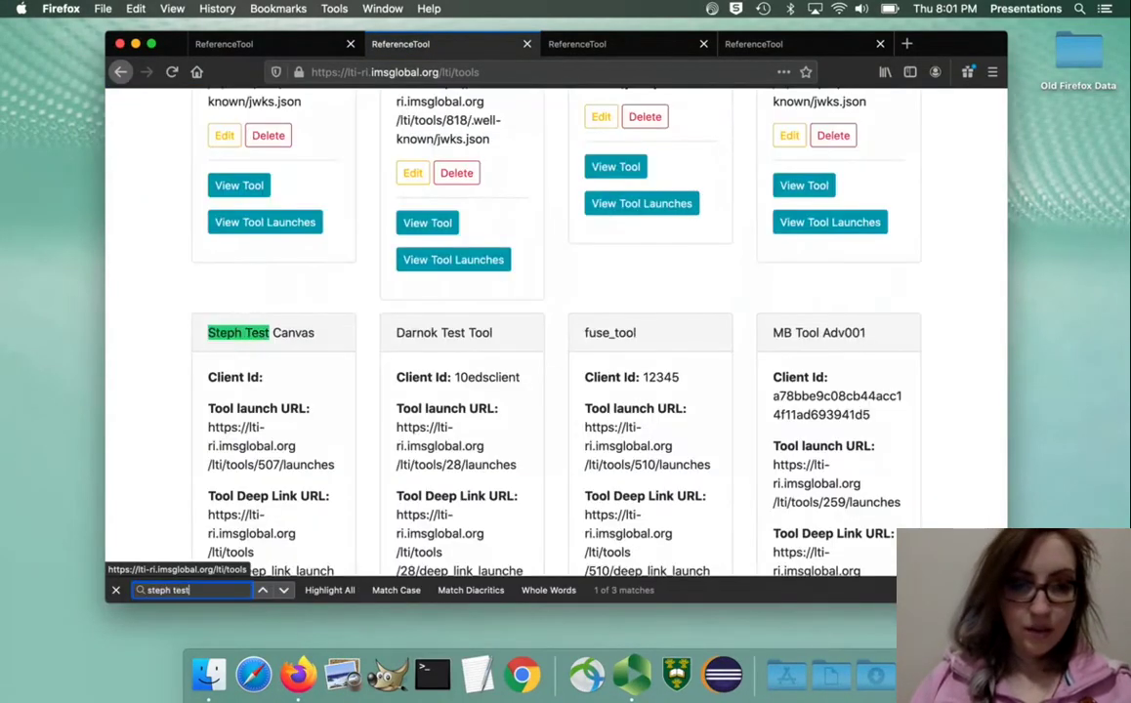
type(" n")
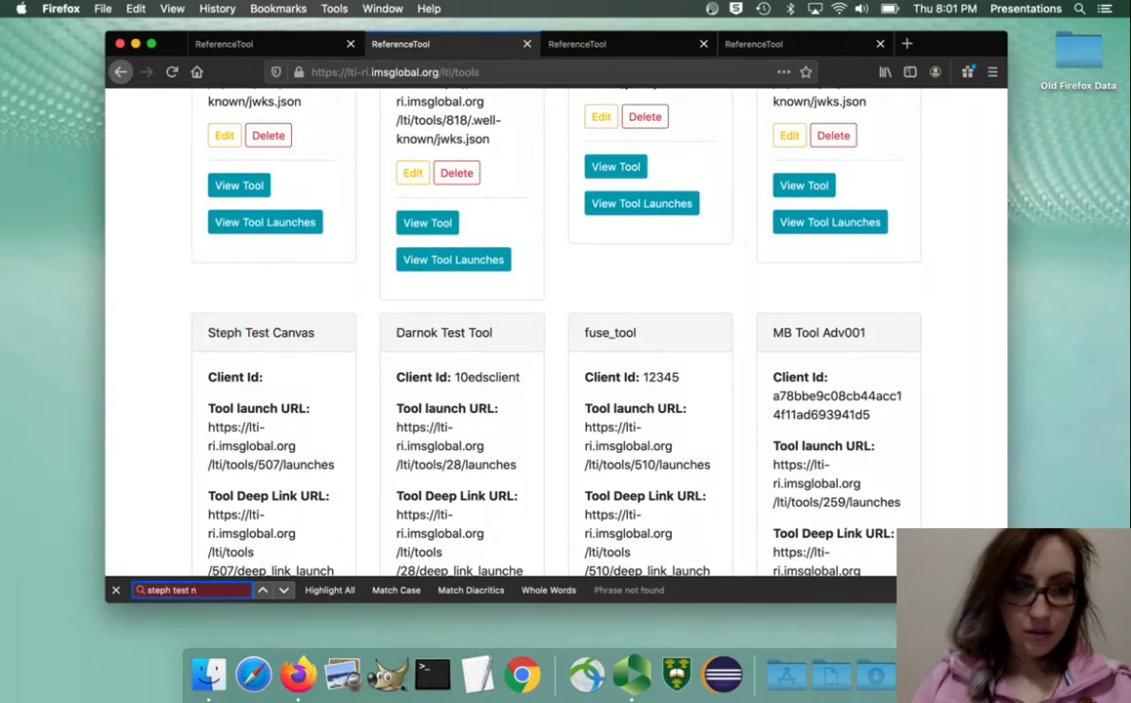
key("BackSpace")
key("BackSpace")
key("BackSpace")
key("BackSpace")
key("BackSpace")
key("BackSpace")
key("BackSpace")
key("BackSpace")
key("BackSpace")
key("BackSpace")
key("BackSpace")
key("BackSpace")
type("n")
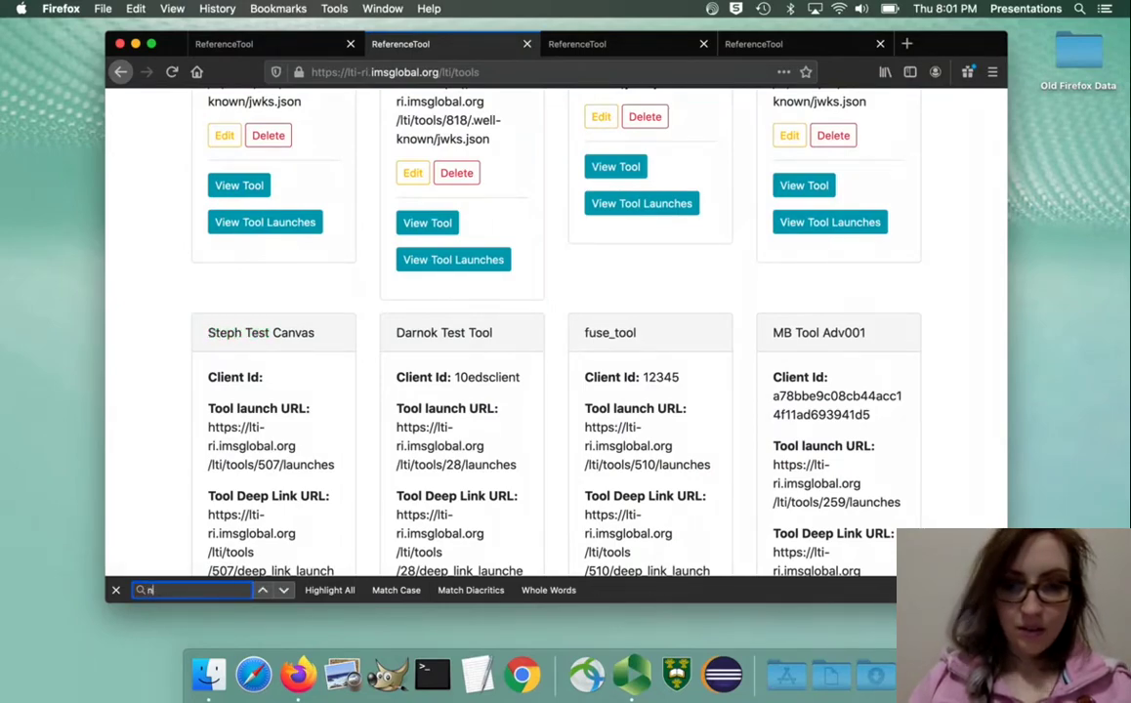
type("ov 12")
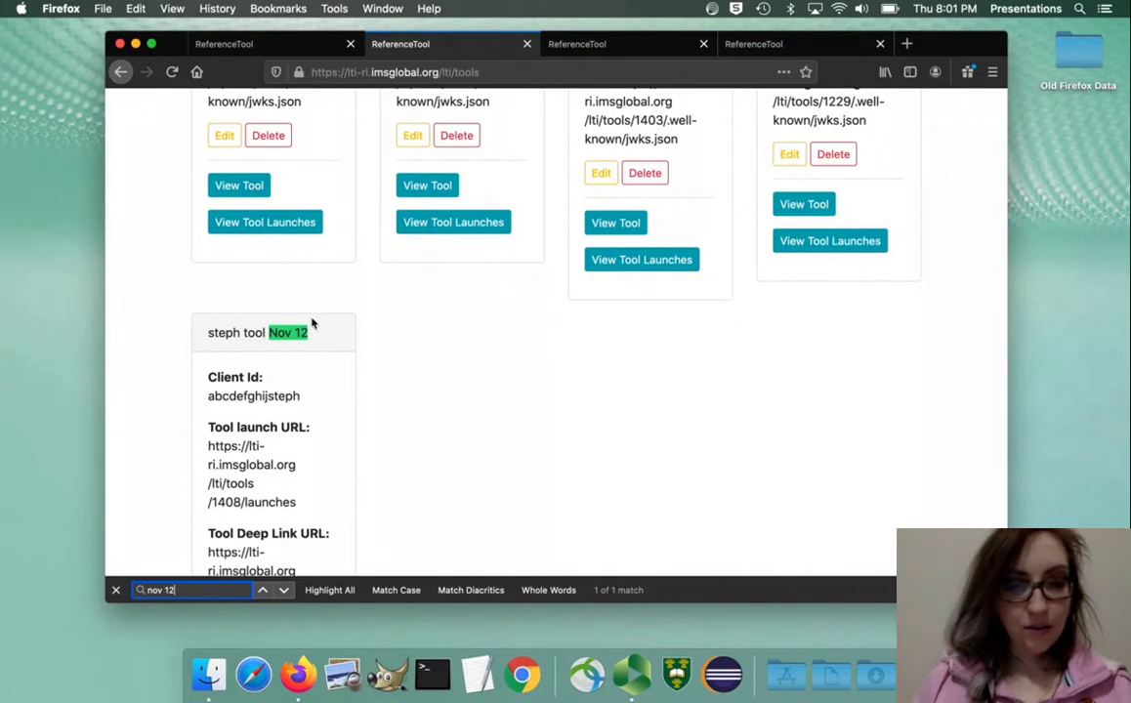
scroll(312, 344, "down", 5)
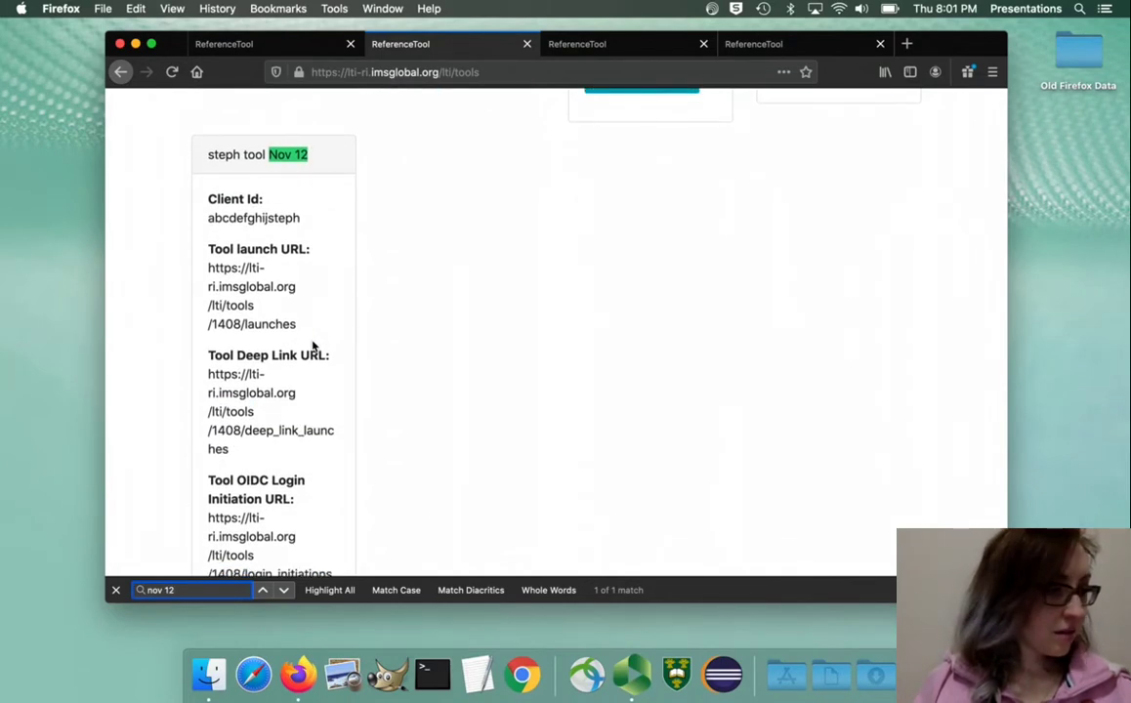
scroll(262, 447, "down", 3)
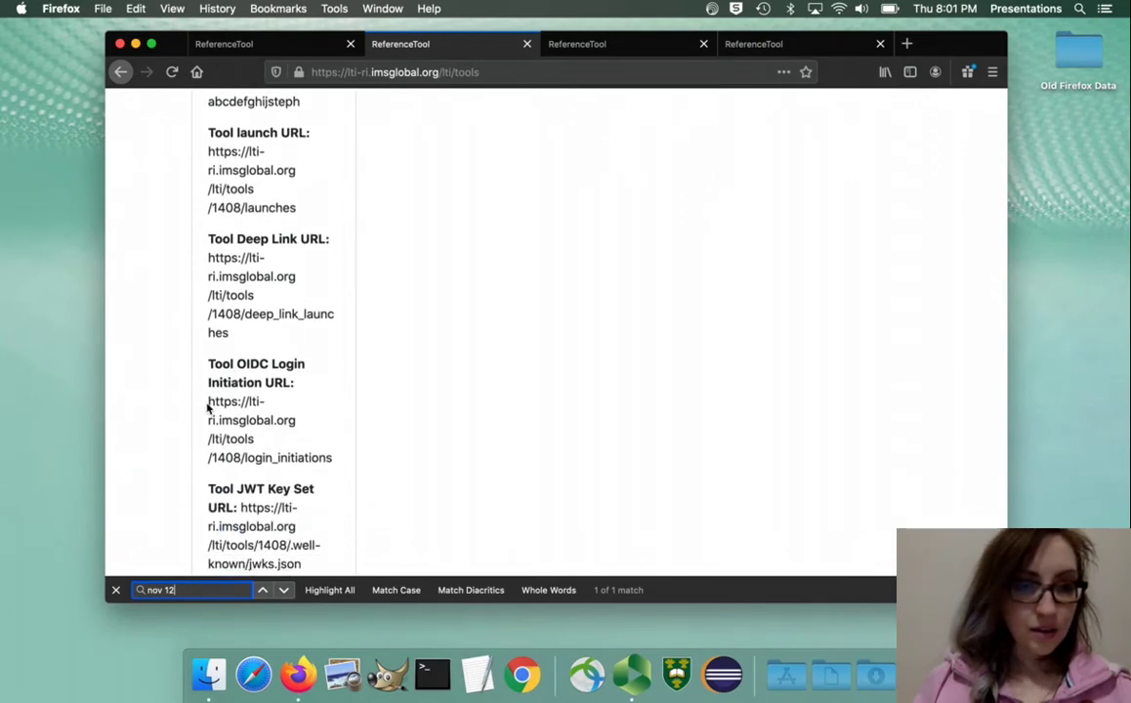
left_click_drag(208, 402, 331, 459)
key("super+c")
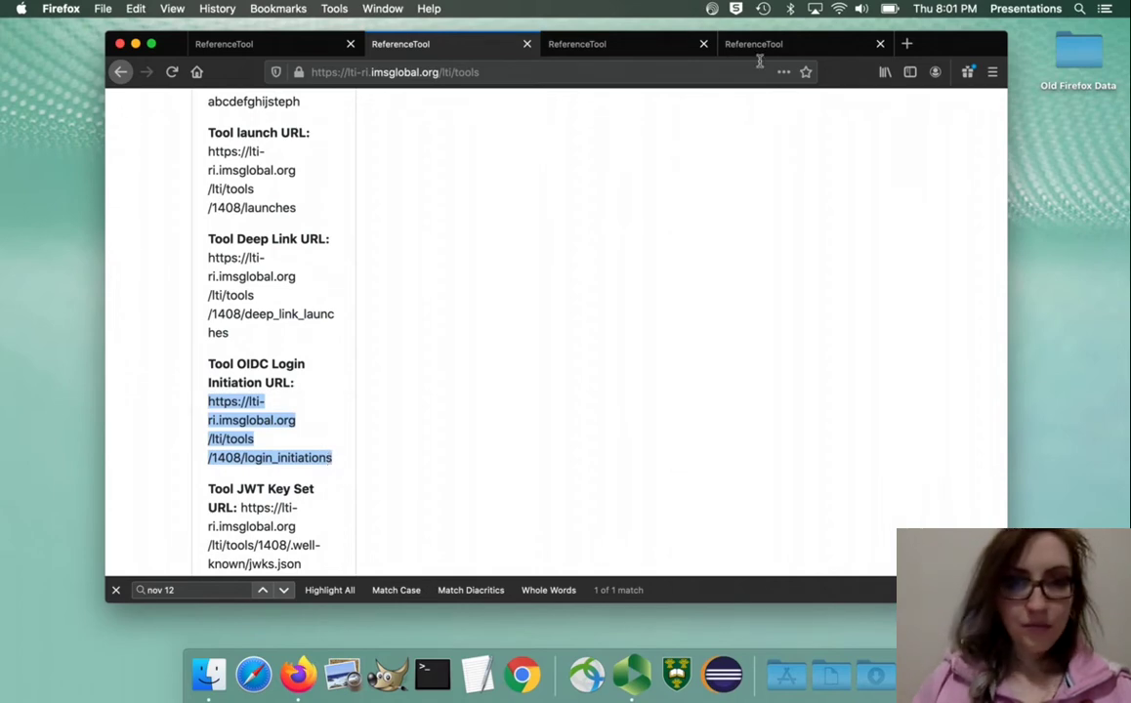
Look over the steph nov 12 platform page and key generation page, then return to the tools list.
left_click(242, 47)
scroll(414, 293, "up", 3)
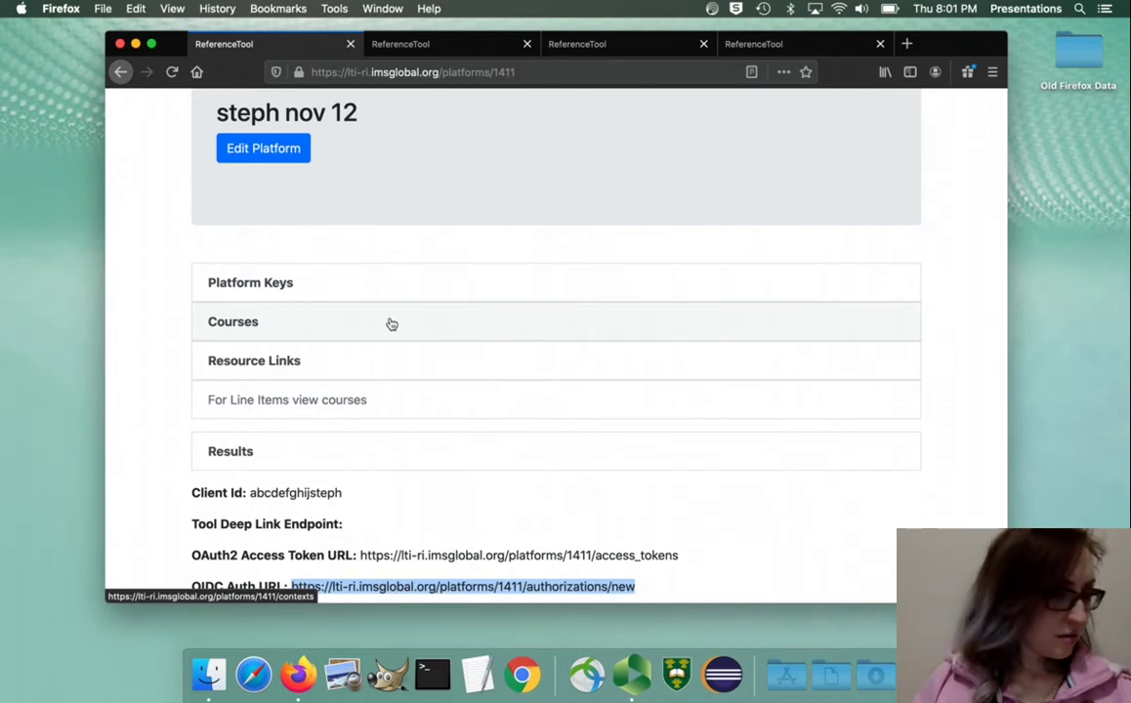
scroll(343, 269, "up", 1)
left_click(428, 46)
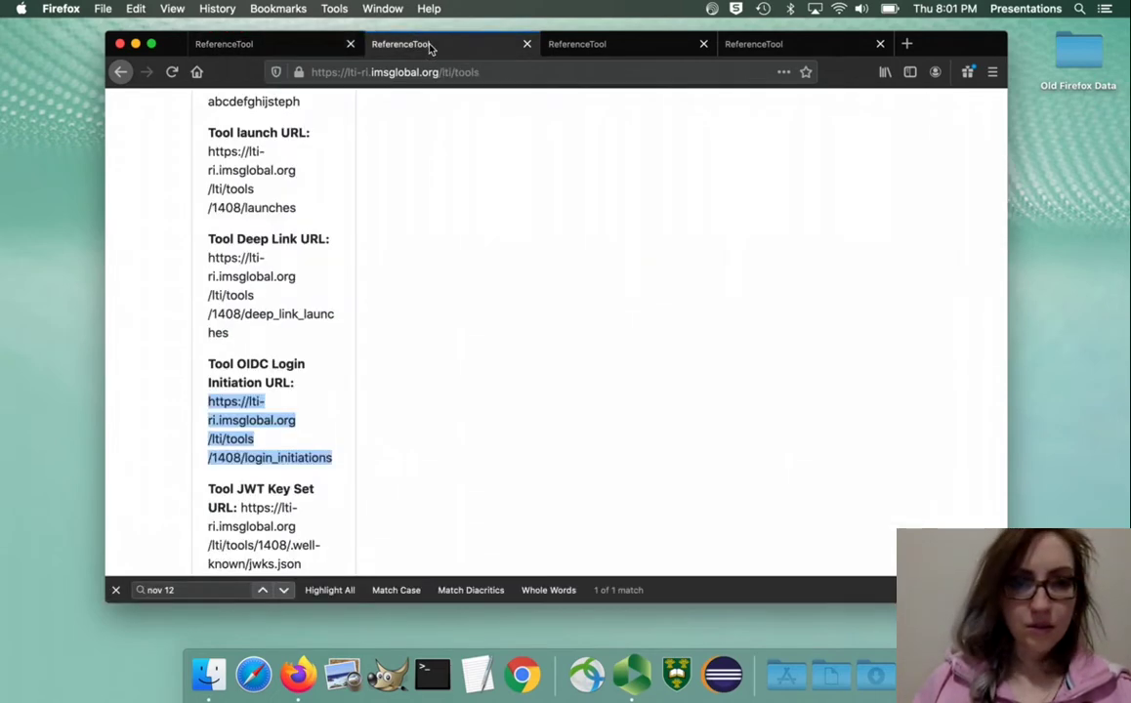
scroll(358, 388, "up", 3)
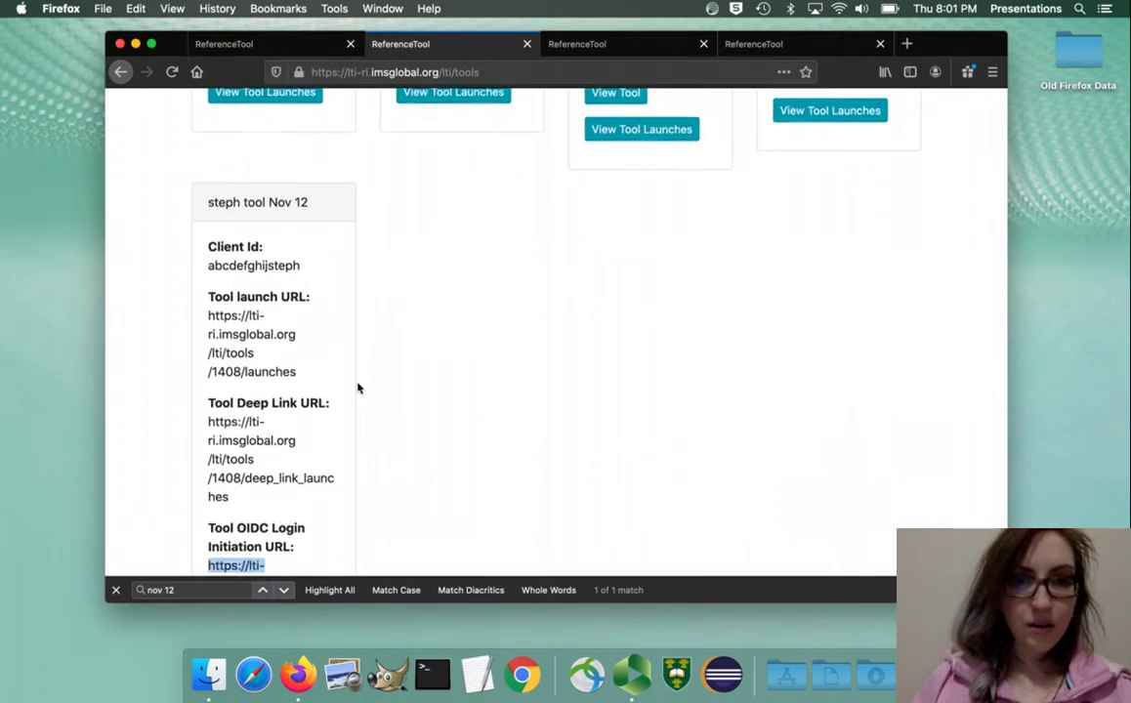
scroll(358, 388, "down", 1)
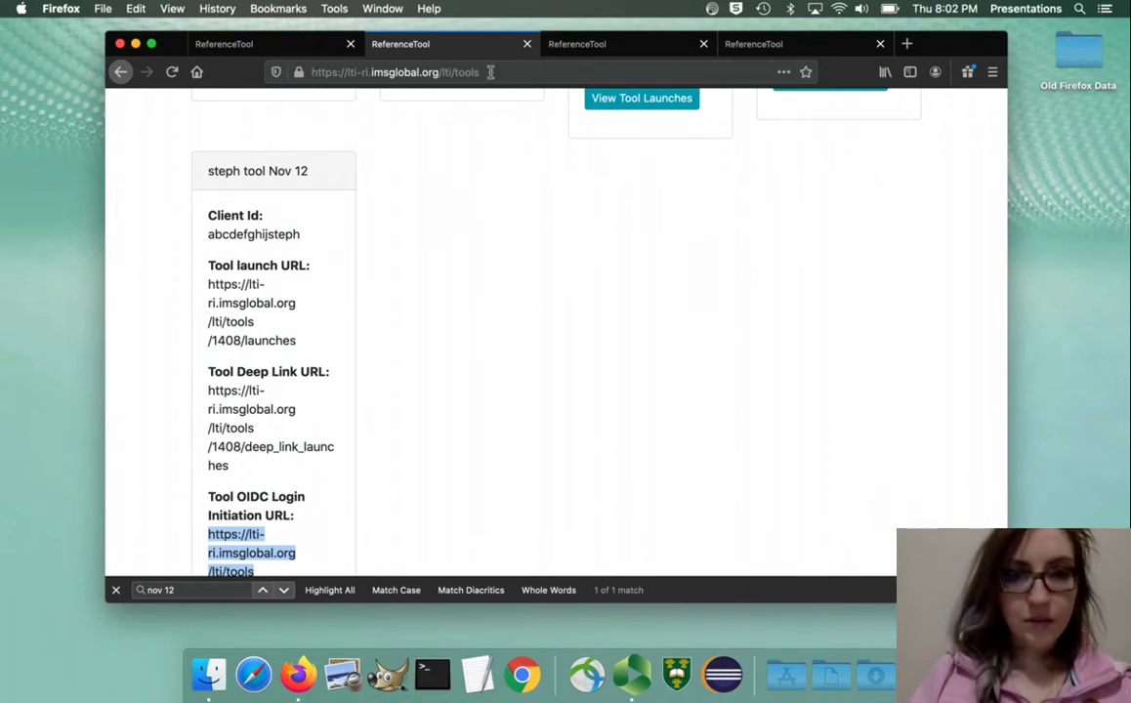
left_click(576, 44)
left_click(264, 44)
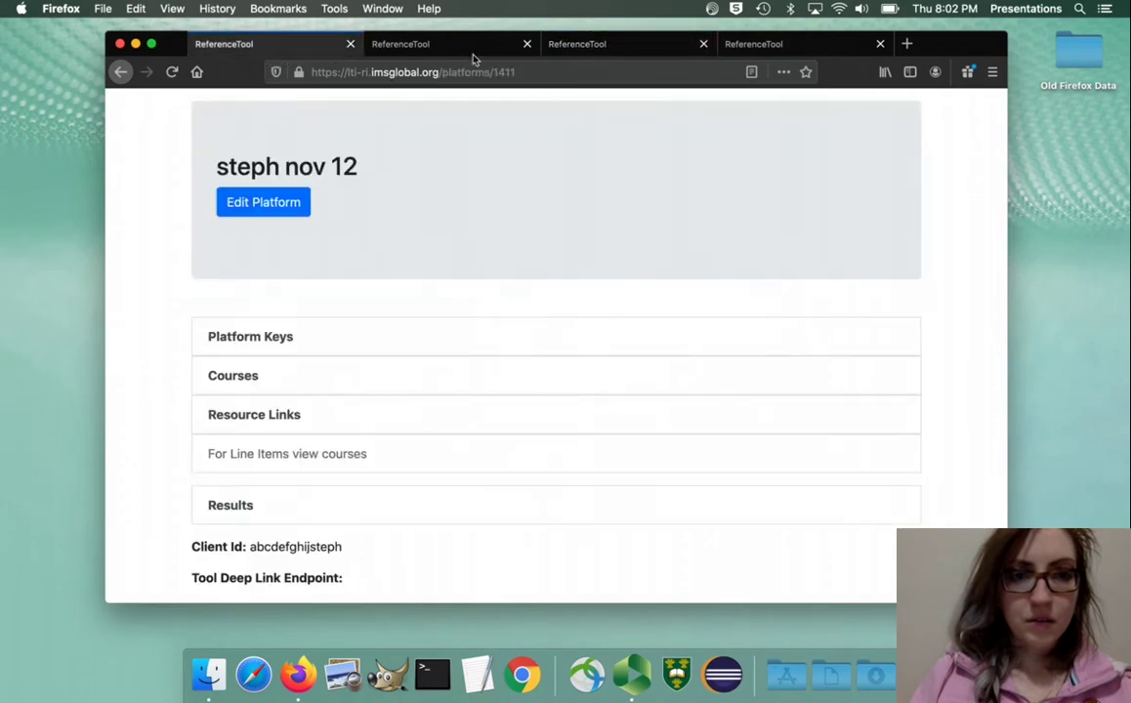
left_click(476, 48)
scroll(450, 275, "down", 5)
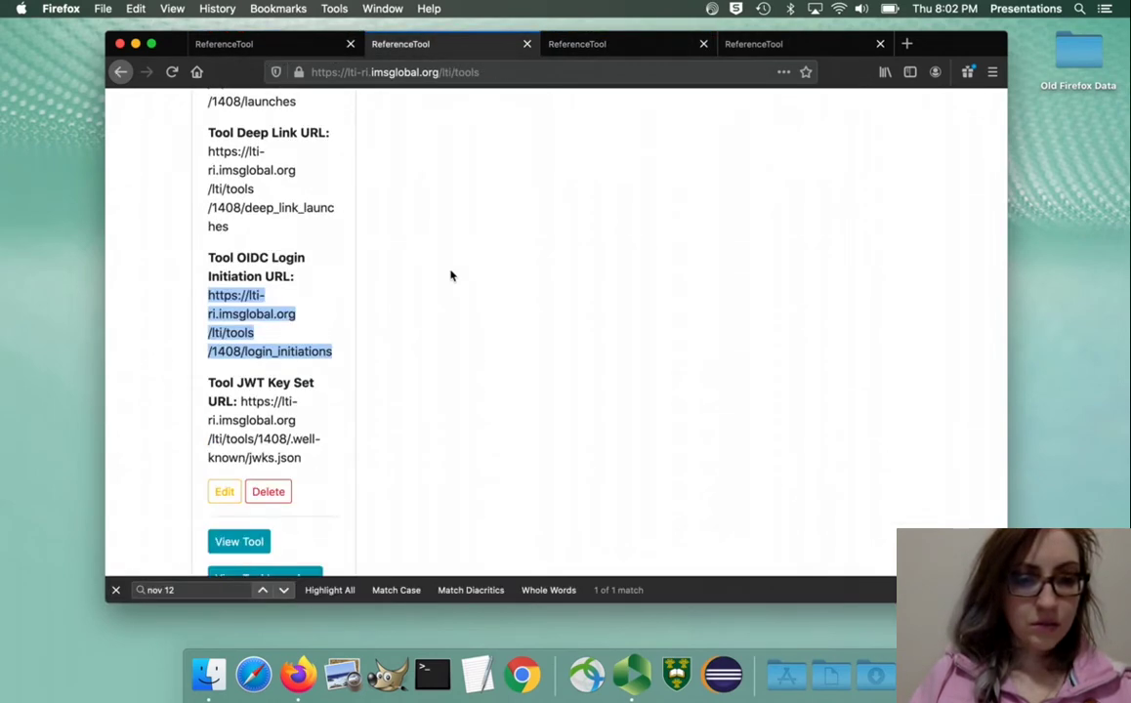
Open steph tool Nov 12 for editing, check its empty Keyset url field, and go back.
left_click(222, 493)
scroll(424, 303, "down", 7)
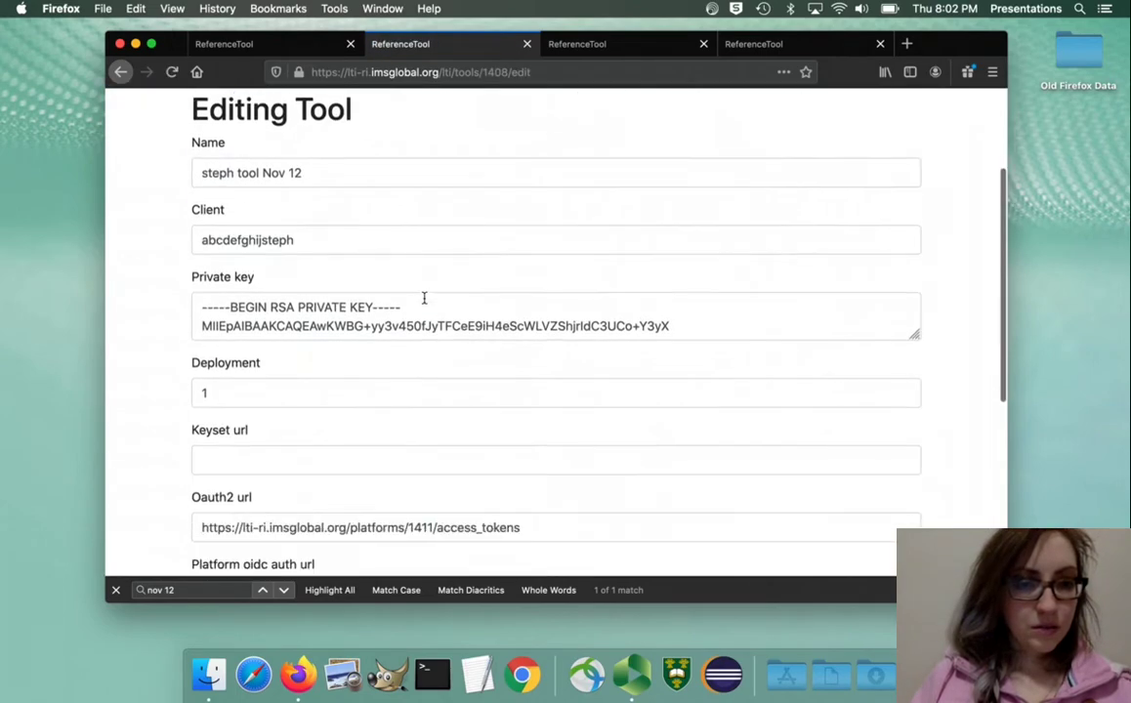
scroll(424, 297, "up", 7)
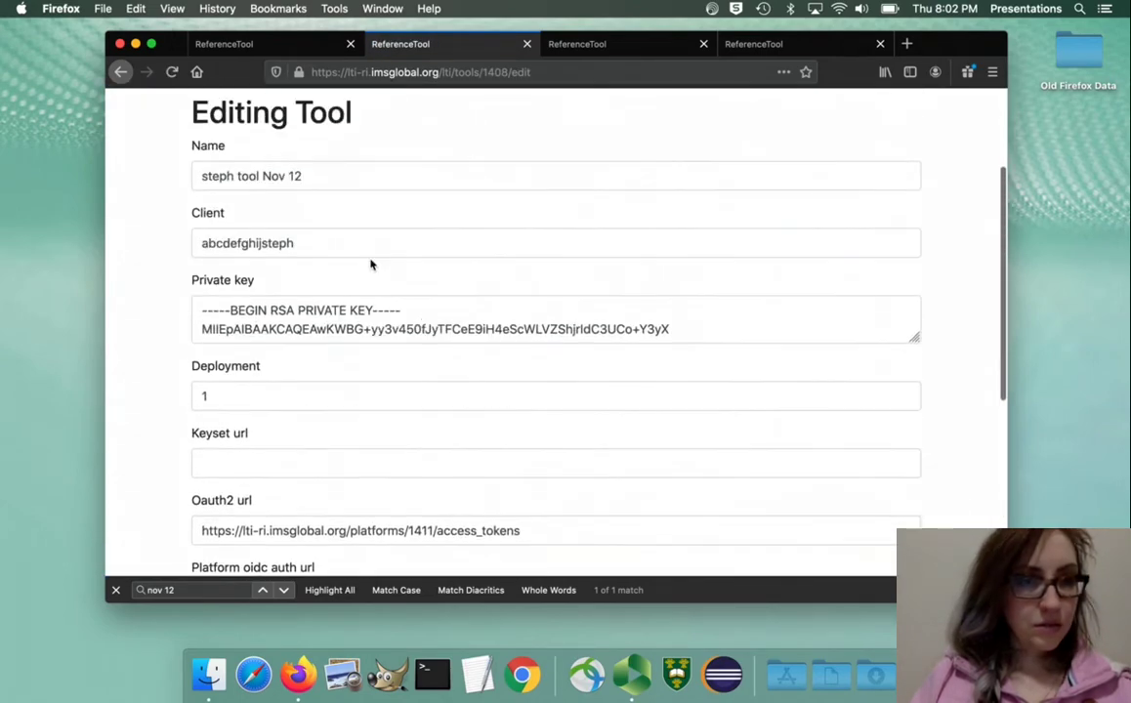
left_click(121, 72)
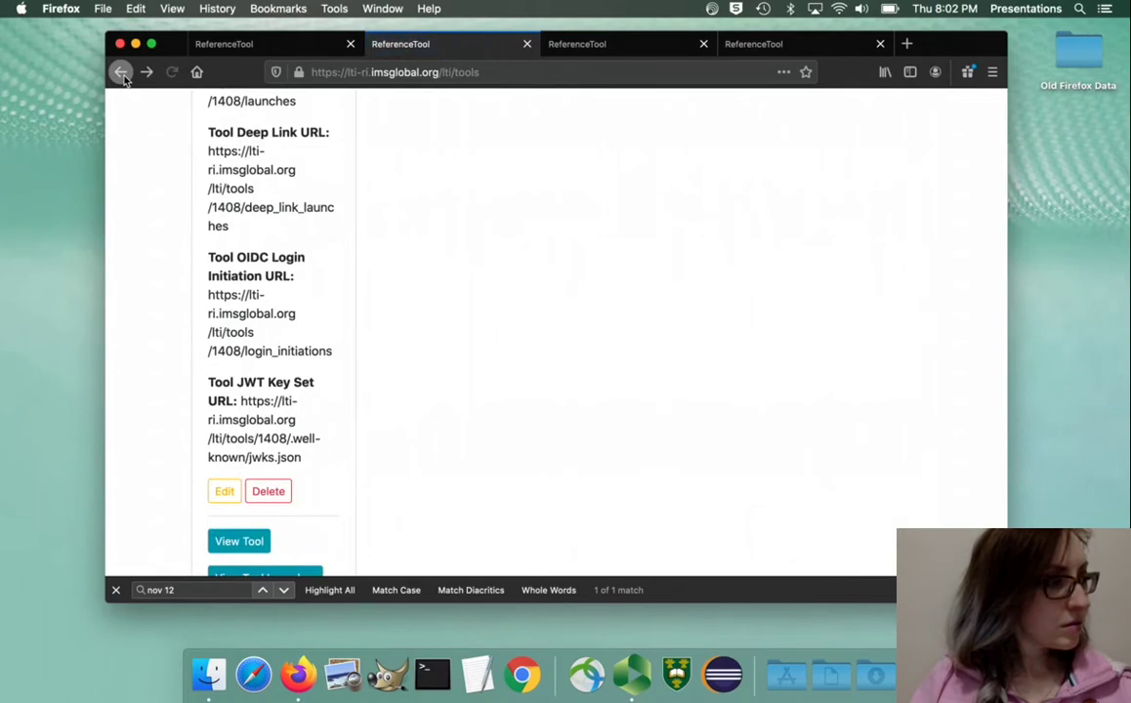
Open the steph nov 12 platform's Courses and start a new course.
left_click(308, 47)
scroll(313, 376, "down", 1)
left_click(310, 374)
scroll(310, 368, "down", 4)
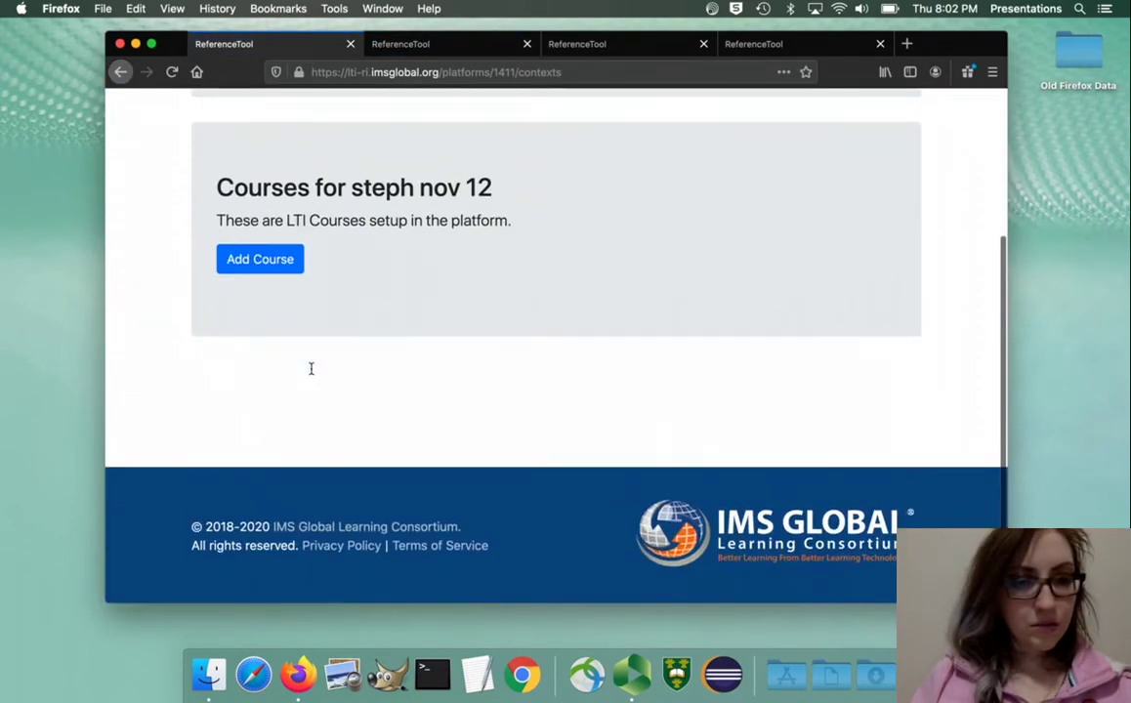
left_click(271, 255)
Save a course with label 'label for course', title 'title for course' and context 'context for cou'.
left_click(268, 327)
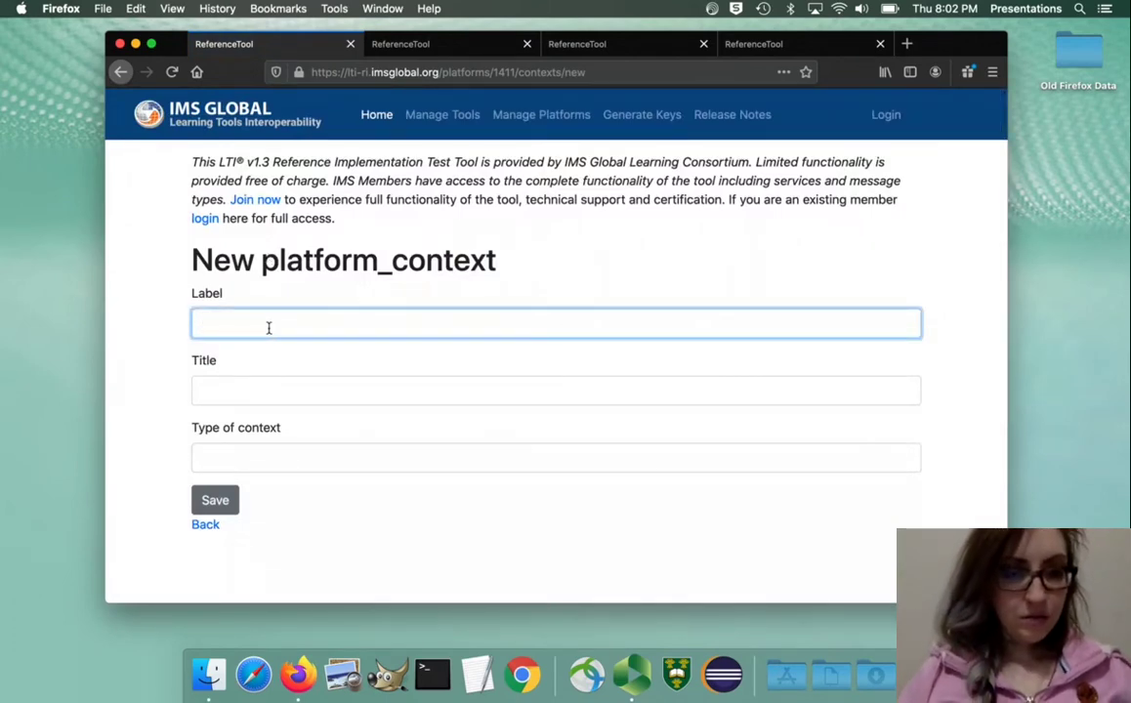
type("label for course")
left_click(274, 391)
type("title for course")
key("Tab")
type("context for cou")
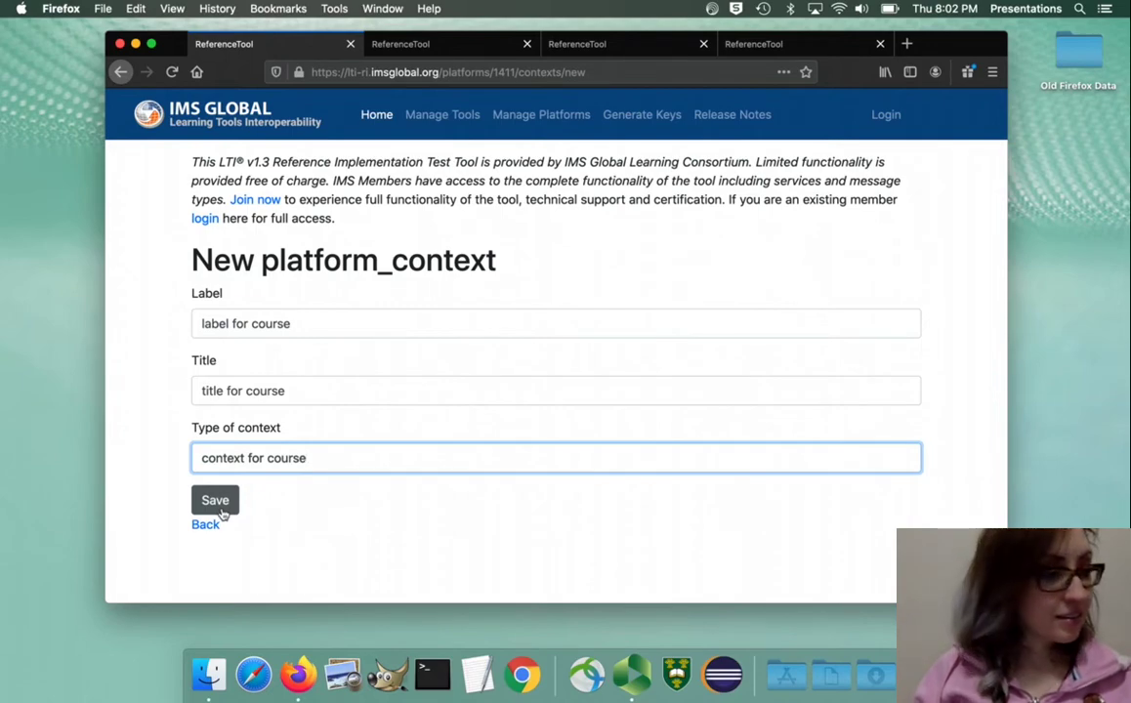
left_click(219, 503)
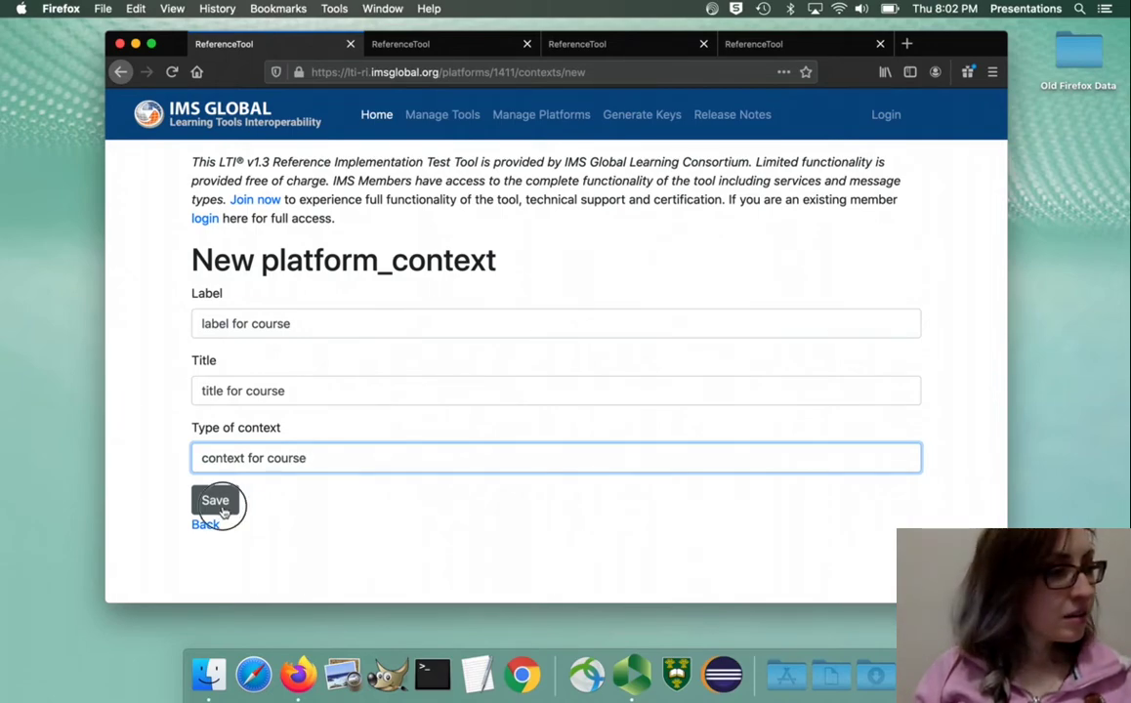
scroll(356, 339, "down", 5)
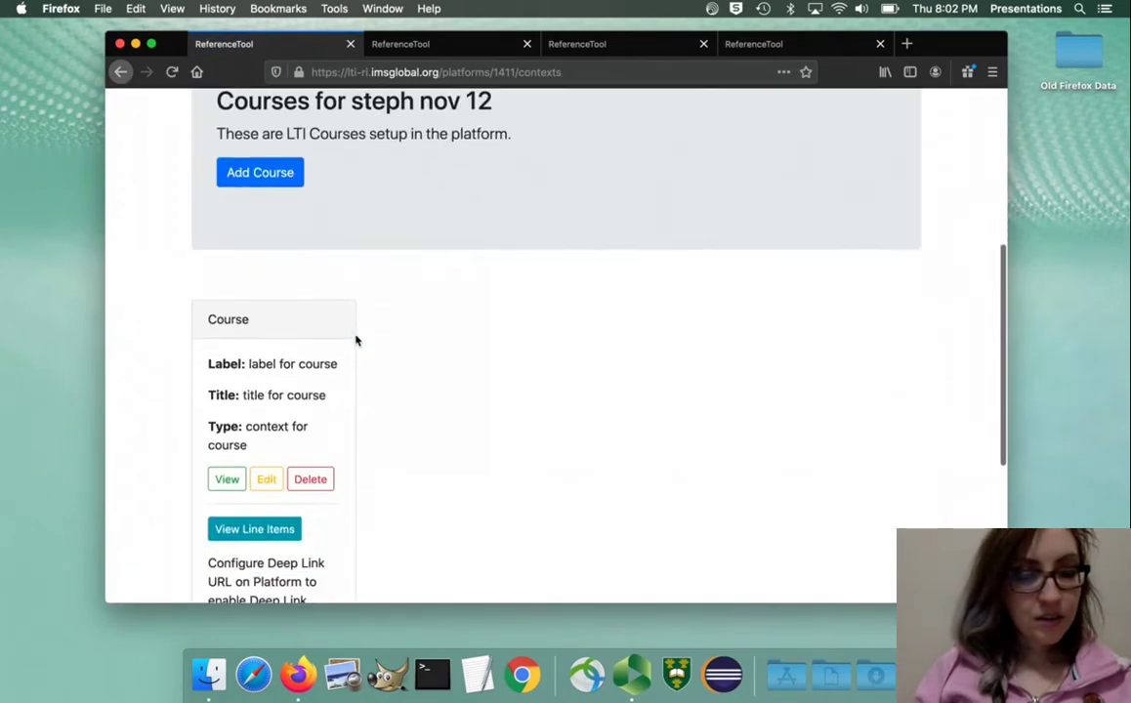
scroll(355, 337, "up", 4)
left_click(252, 242)
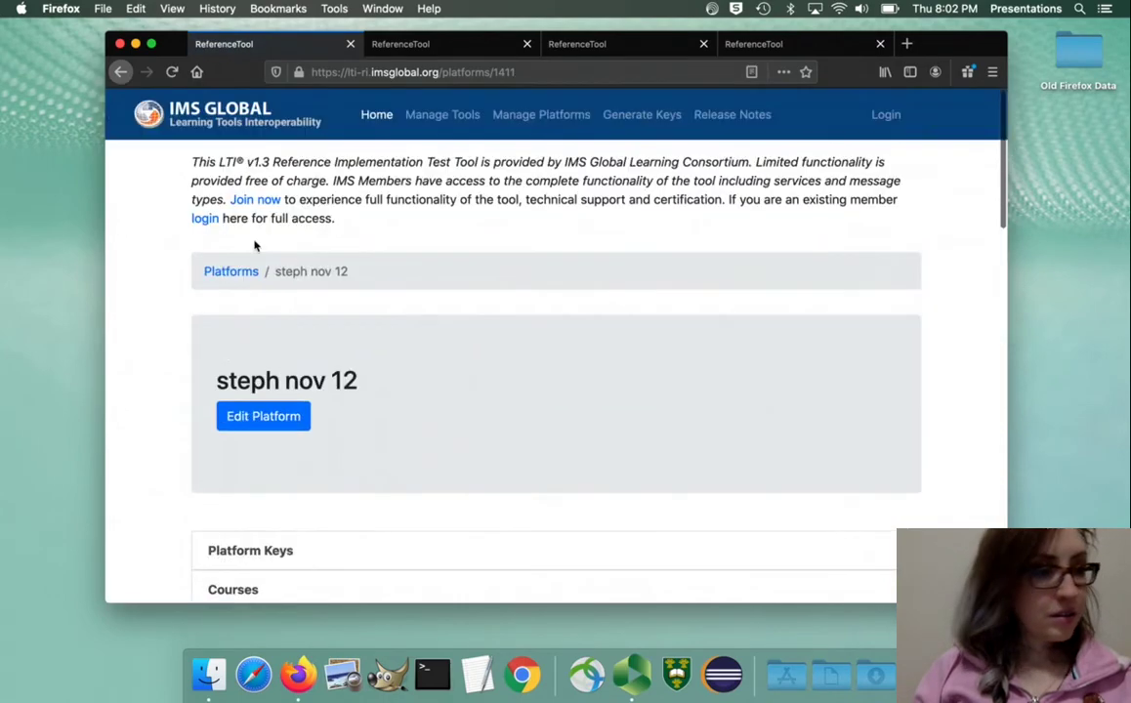
Start a new resource link with context 'title for course' and title 'title of resource desc'.
scroll(253, 244, "down", 3)
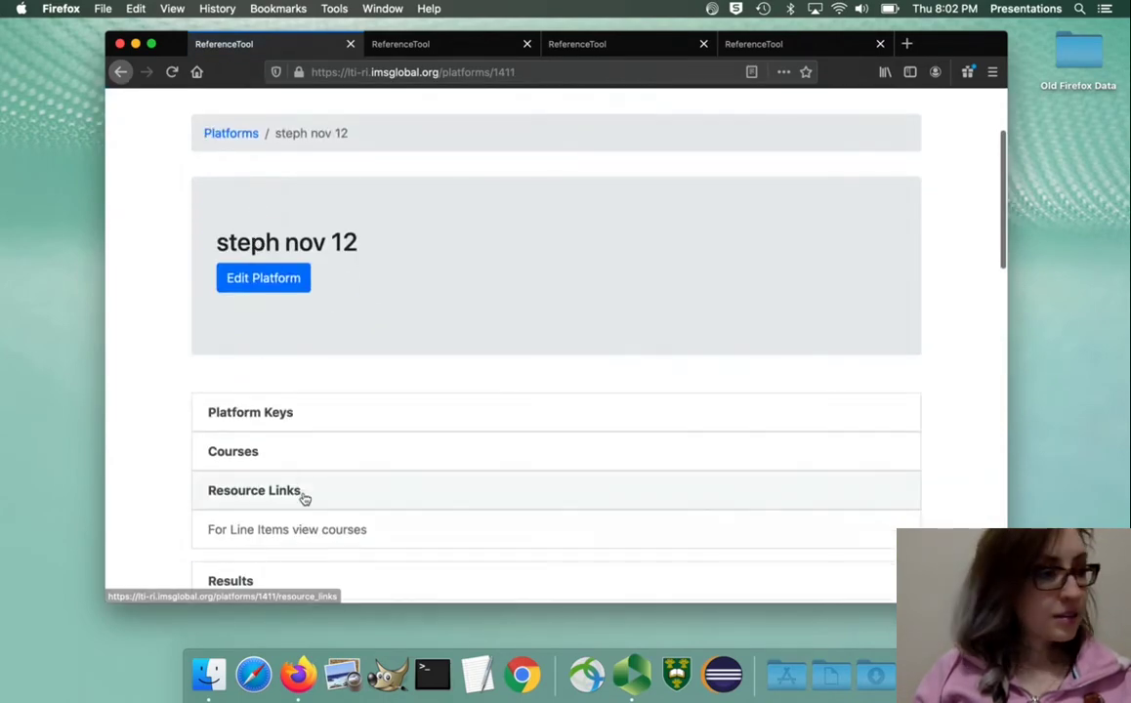
left_click(303, 494)
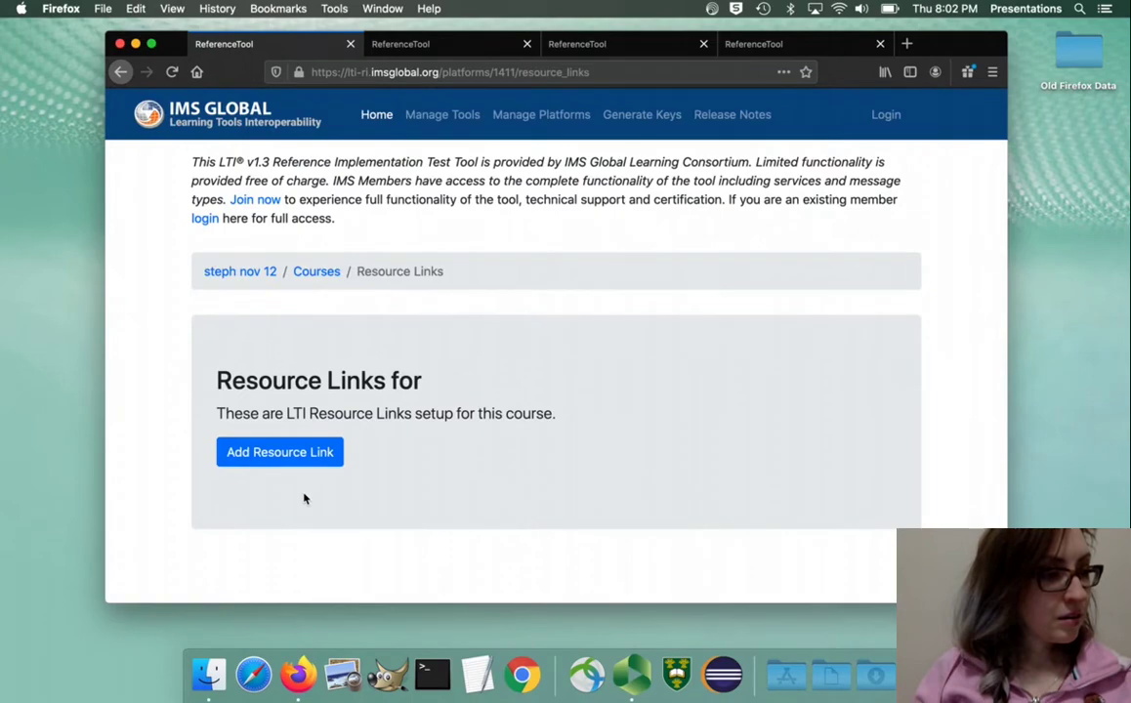
scroll(396, 318, "down", 2)
left_click(287, 357)
scroll(293, 337, "down", 2)
left_click(344, 250)
left_click(339, 281)
left_click(296, 319)
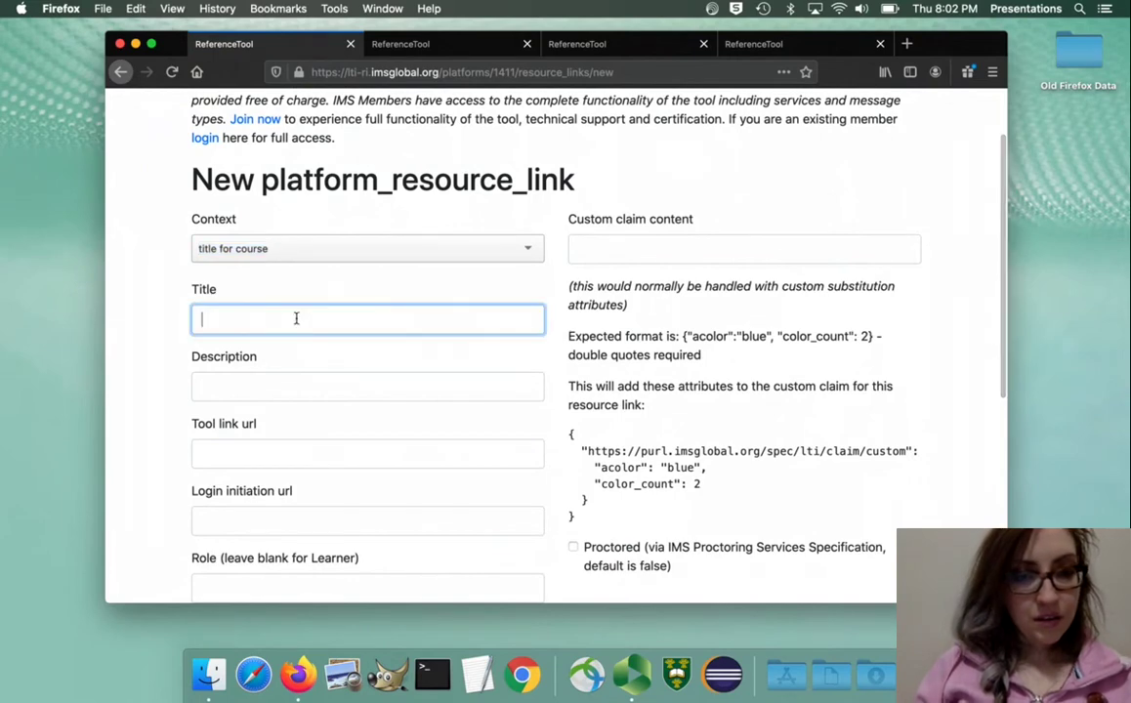
type("title of resource desc of resource link")
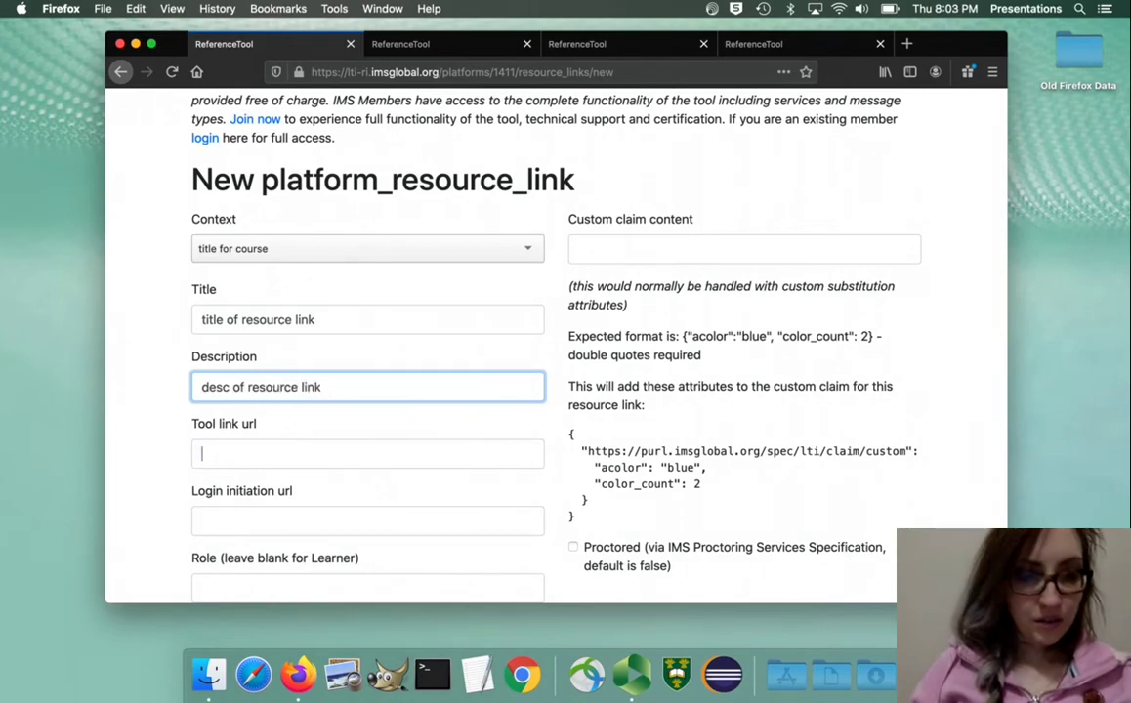
Paste the tool's launch URL from the tool details into the resource link's tool link url.
left_click(202, 453)
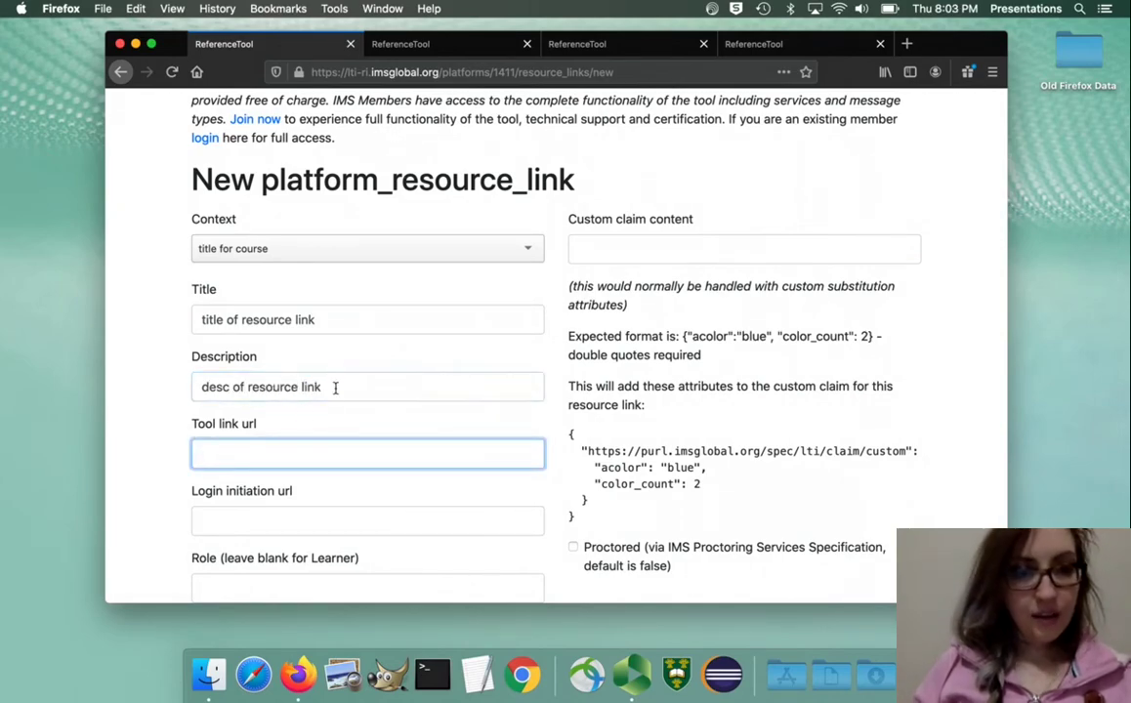
scroll(276, 430, "down", 1)
left_click(478, 46)
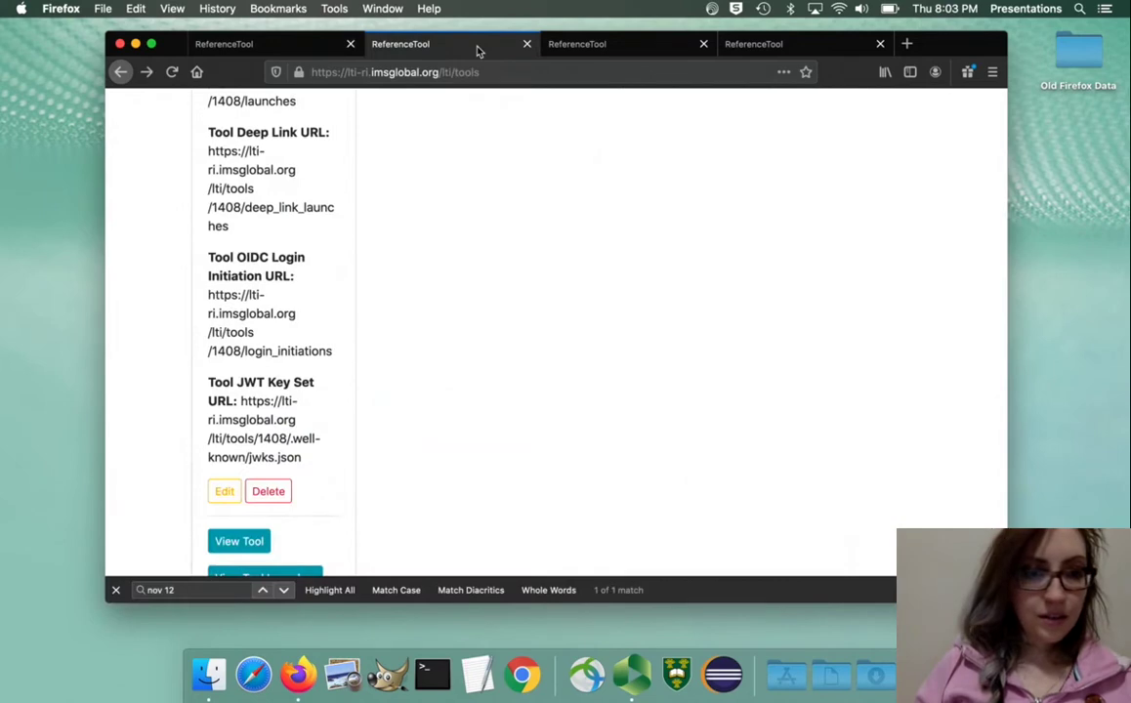
scroll(286, 268, "up", 3)
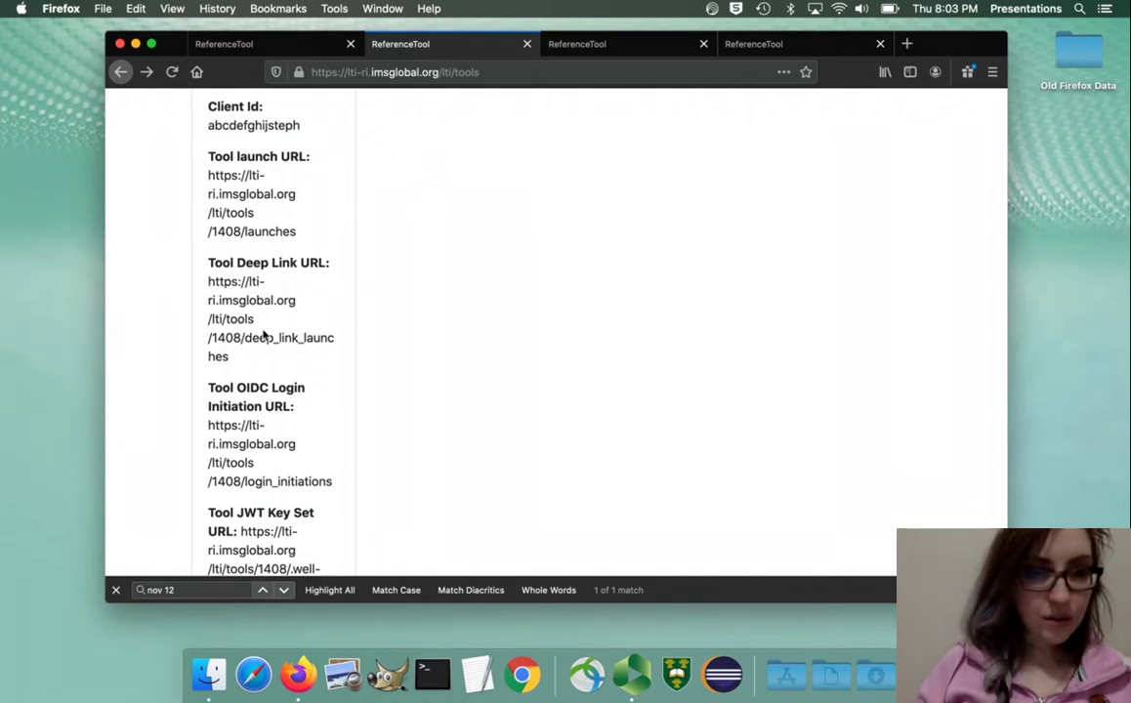
left_click_drag(208, 176, 298, 238)
key("super+c")
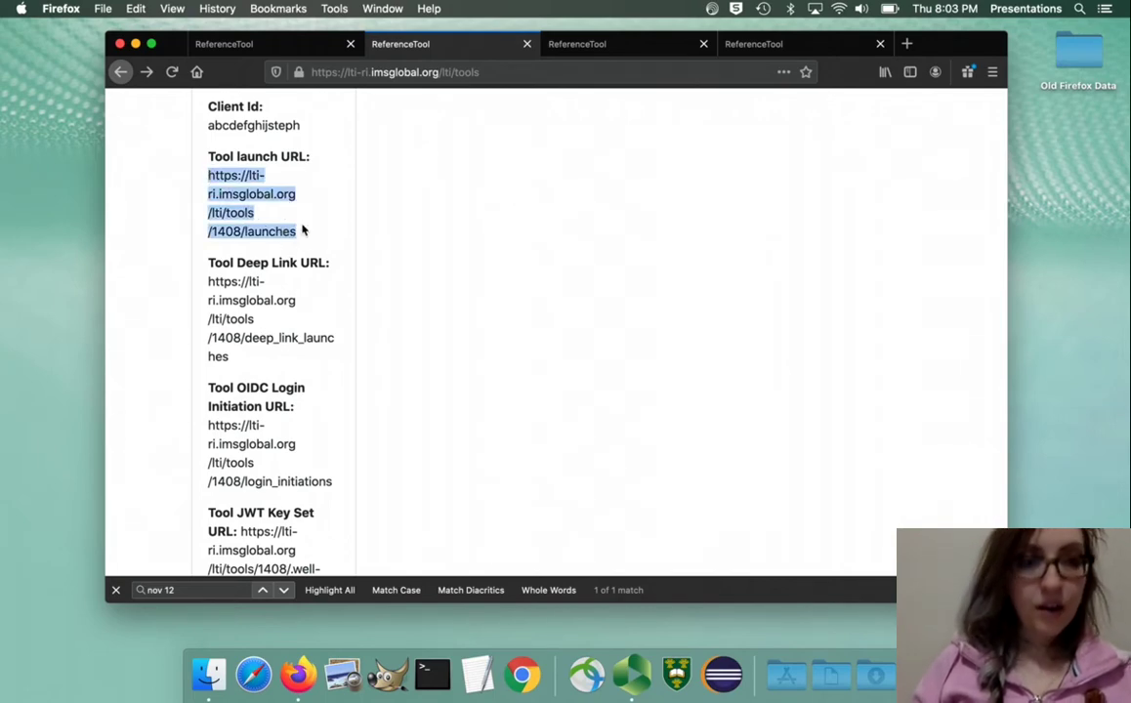
left_click(266, 43)
key("super+v")
Paste the tool's OIDC login initiation URL into the Login initiation url field.
scroll(234, 415, "down", 1)
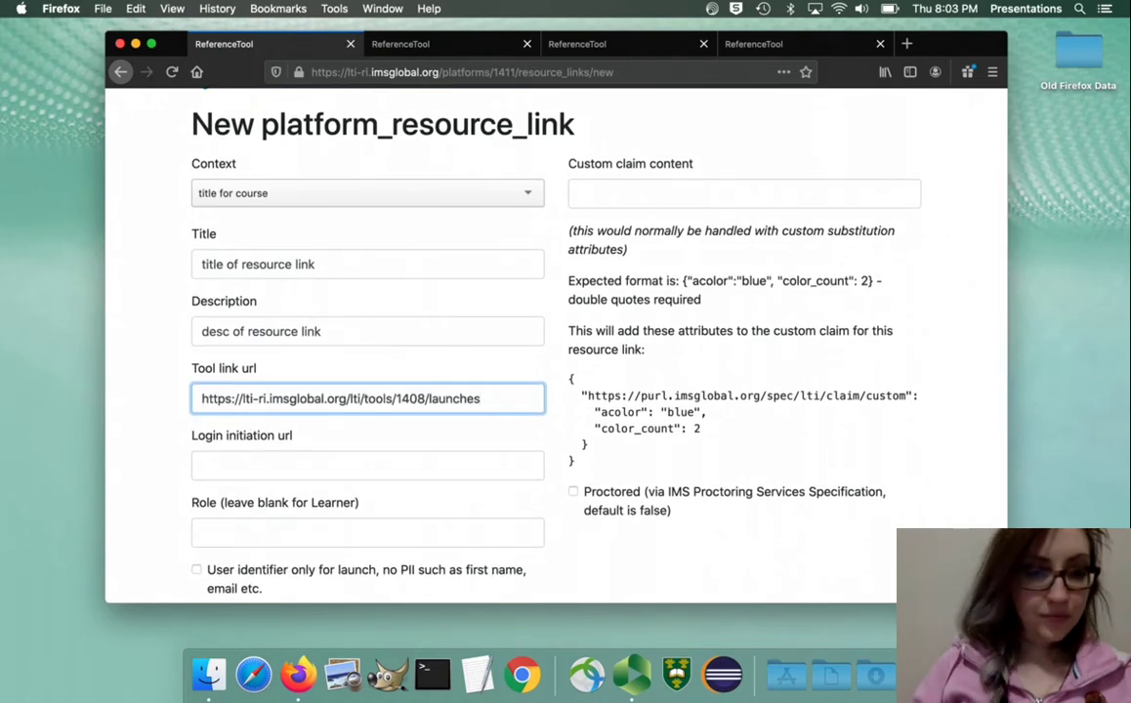
left_click(232, 462)
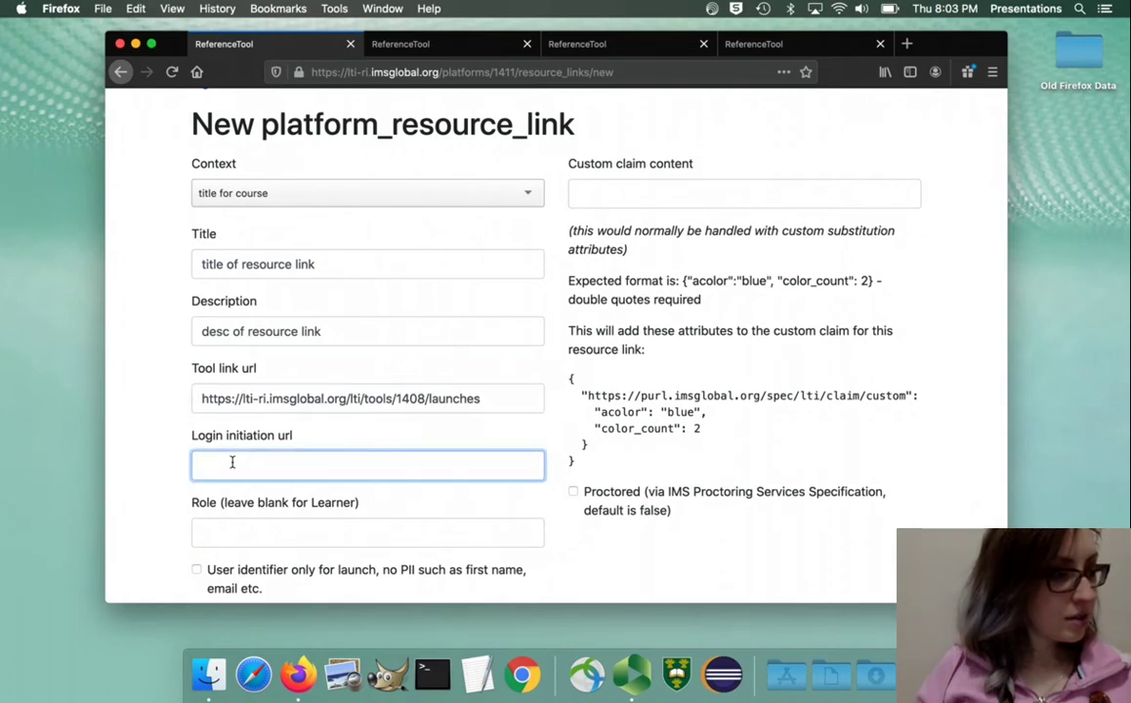
left_click(452, 49)
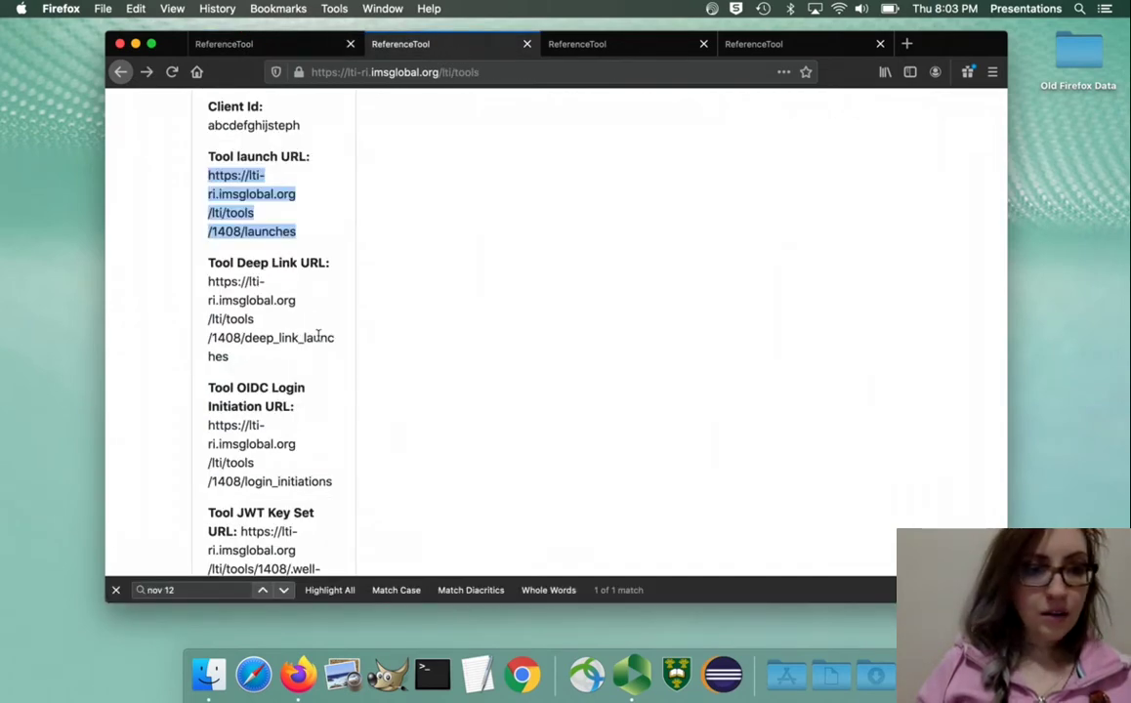
scroll(224, 411, "down", 2)
left_click_drag(208, 375, 335, 431)
key("super+c")
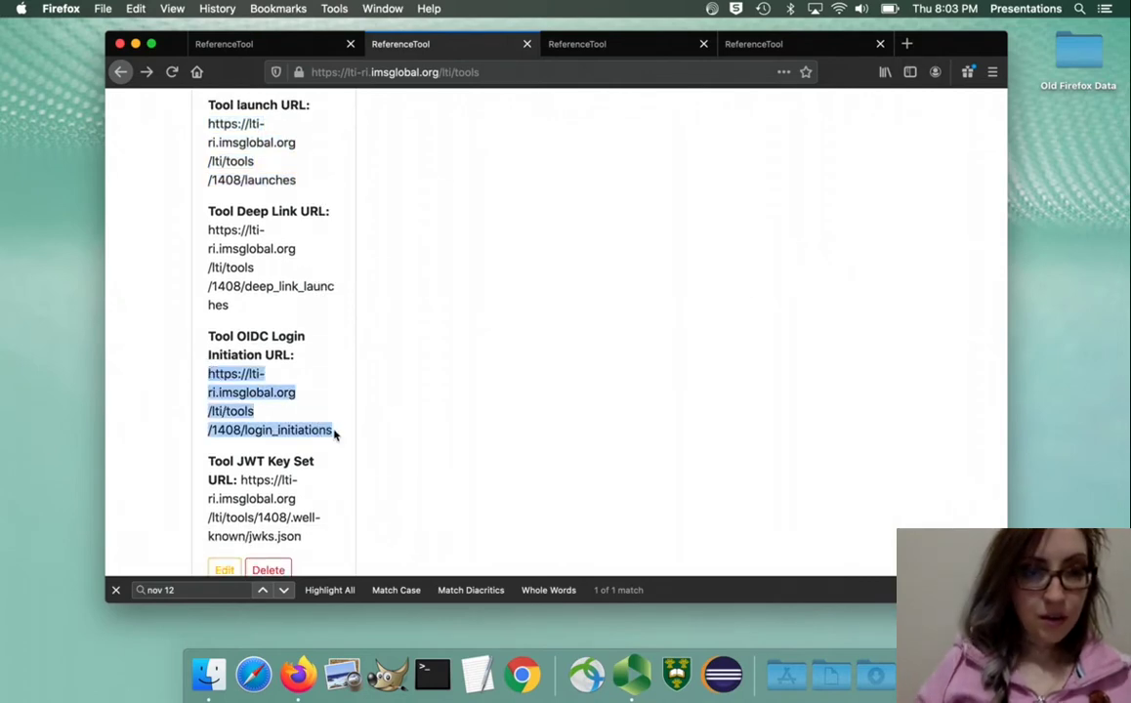
left_click(242, 44)
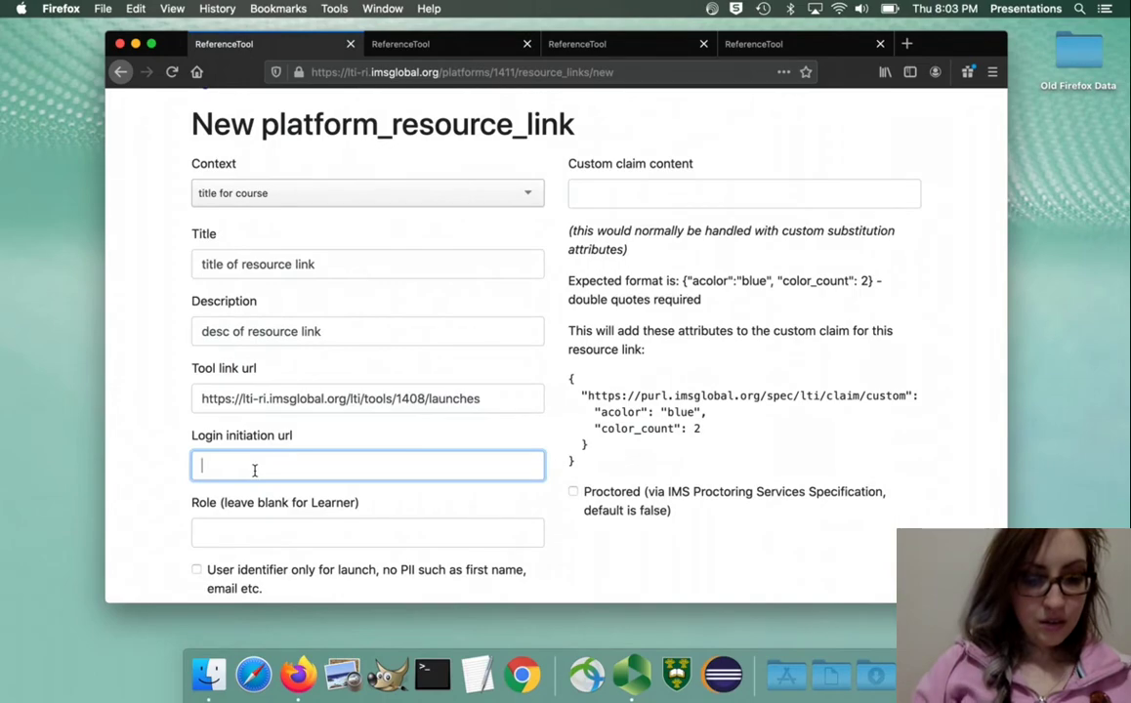
key("super+v")
scroll(253, 470, "down", 2)
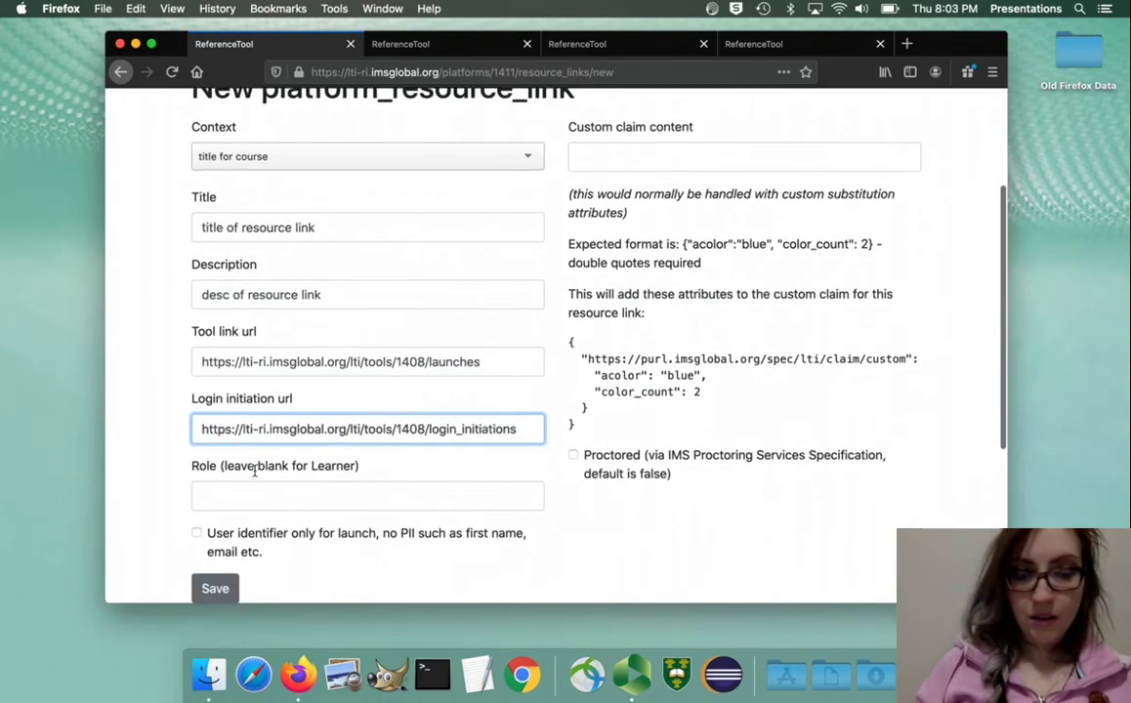
Save the resource link 'title of resource link' and scroll through its JWT request attributes.
left_click(217, 566)
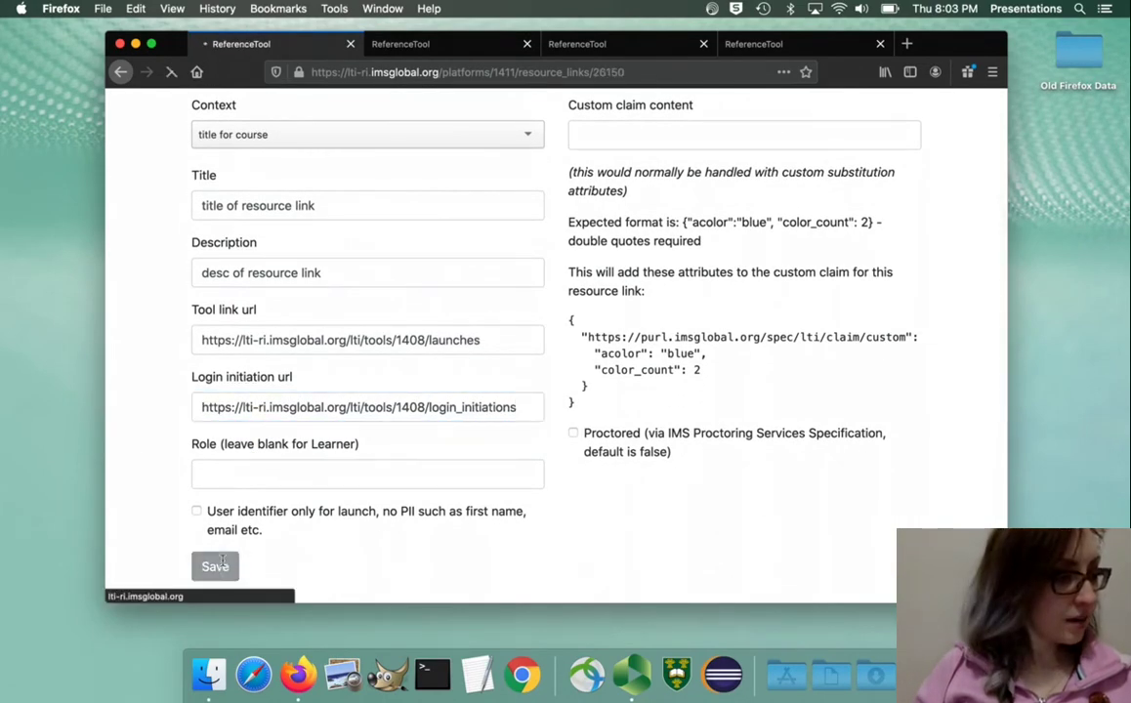
scroll(353, 363, "down", 3)
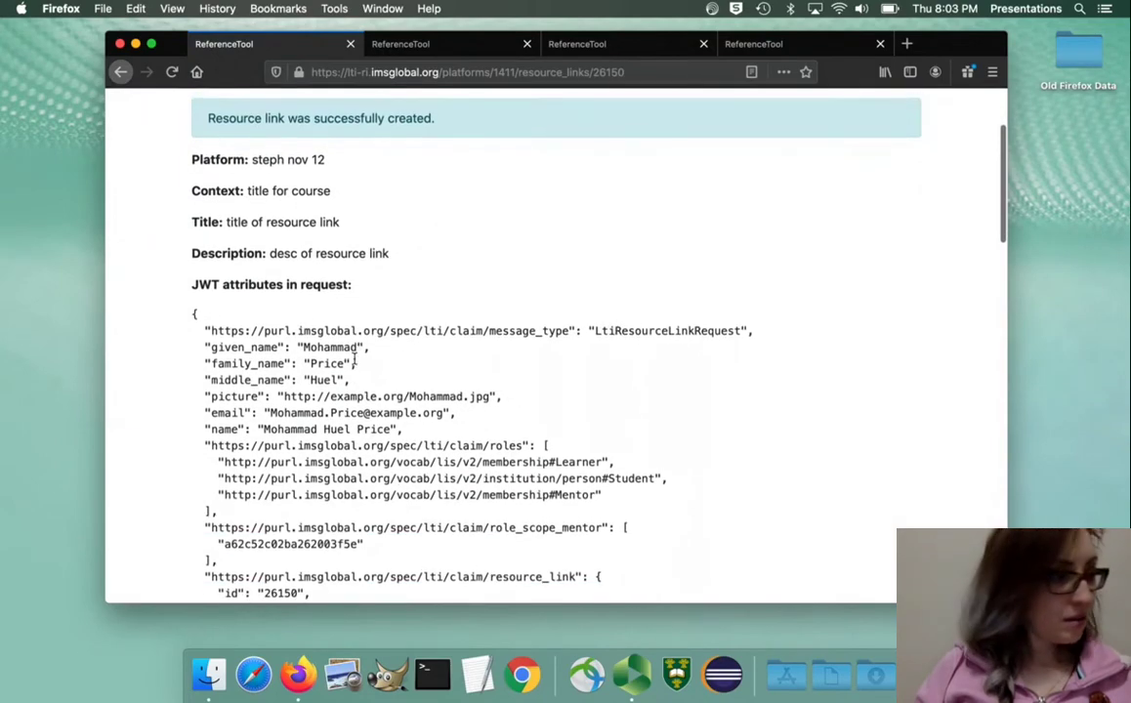
scroll(353, 362, "up", 3)
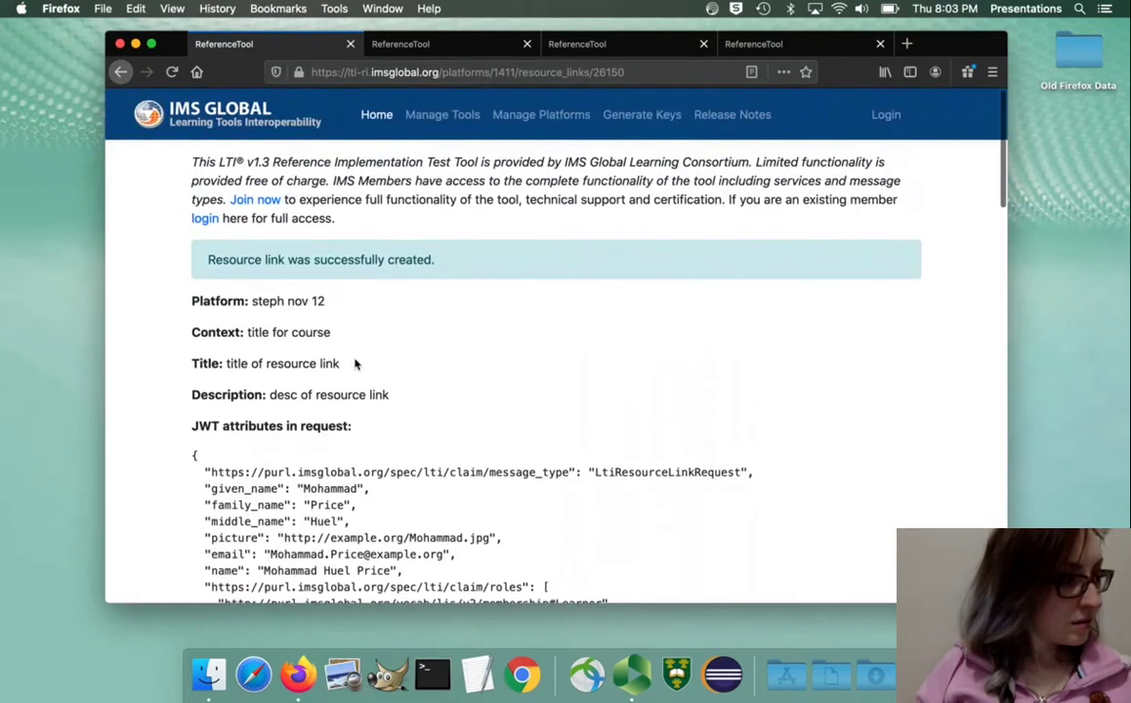
scroll(354, 363, "down", 3)
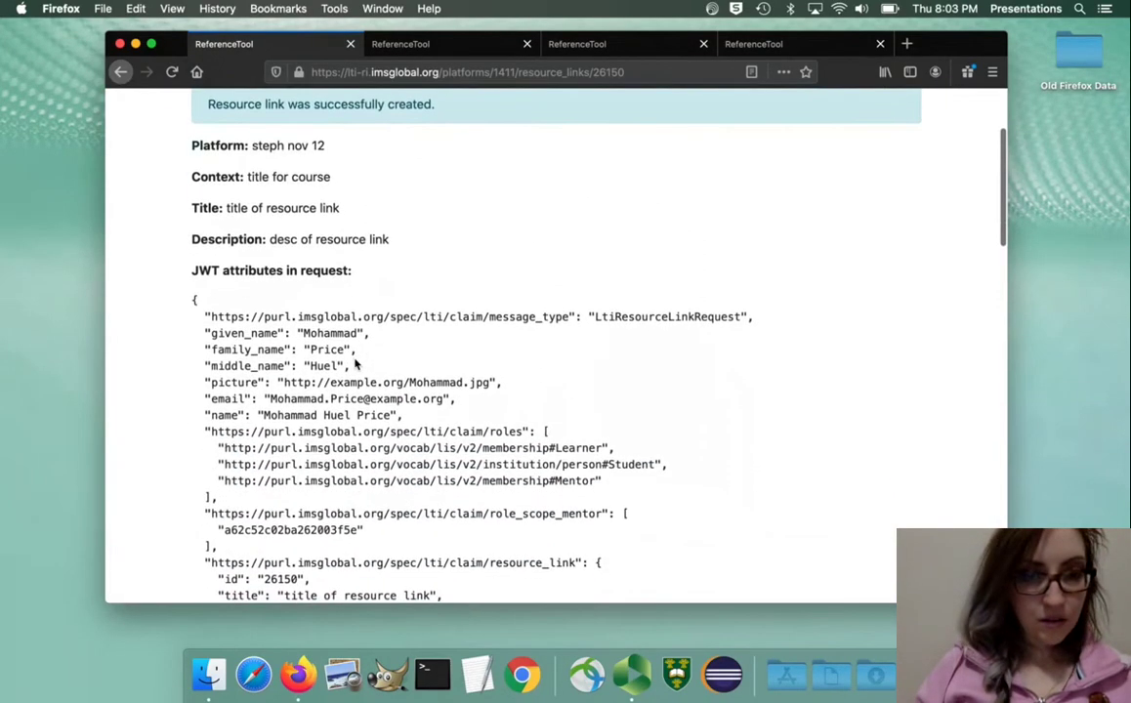
scroll(353, 364, "down", 10)
Return to the resource links, then copy the tool's Deep Link URL ending /1408/deep_link_launches.
left_click(247, 361)
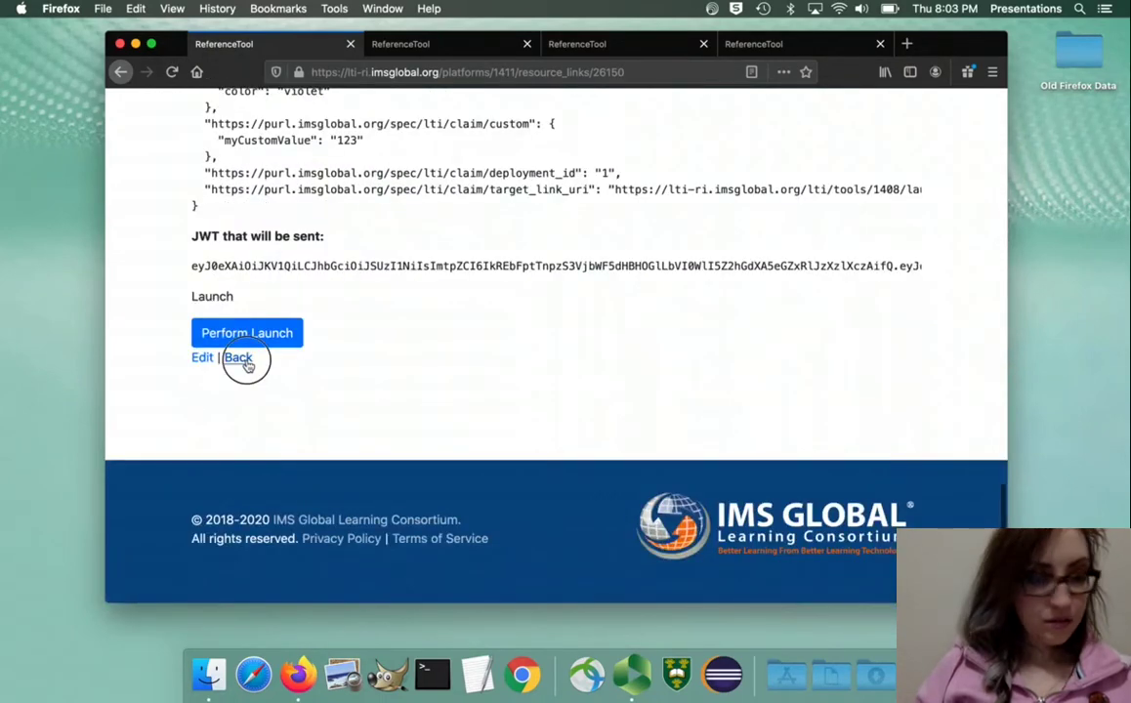
scroll(247, 366, "down", 6)
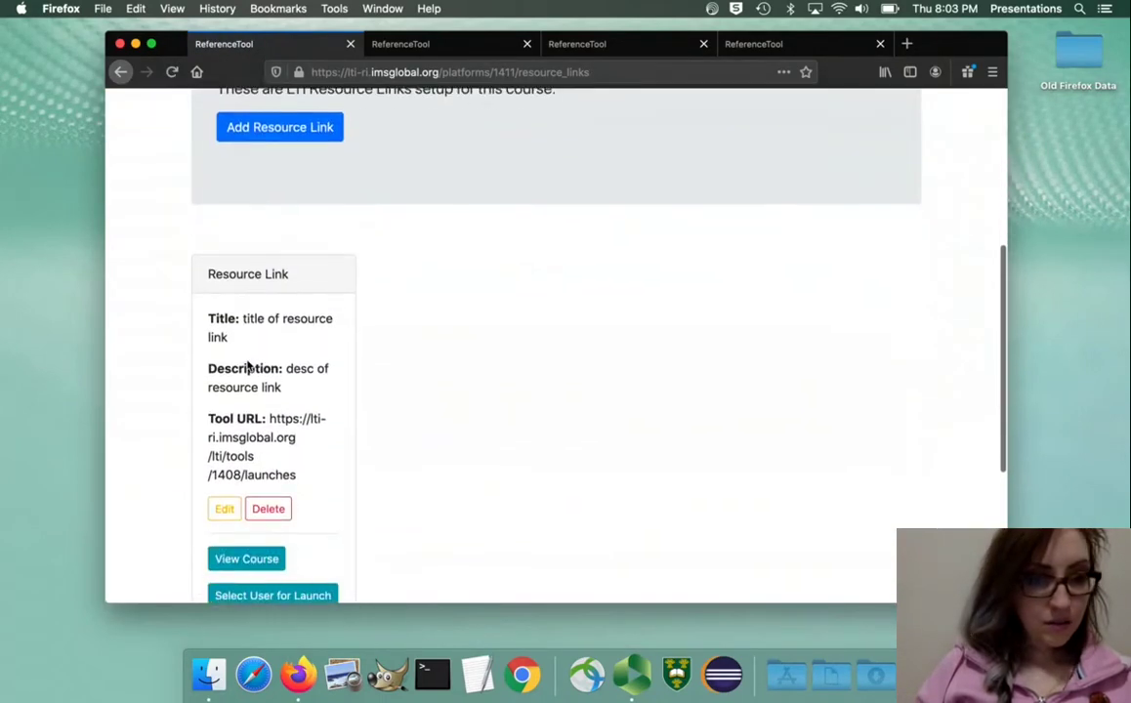
scroll(349, 396, "down", 3)
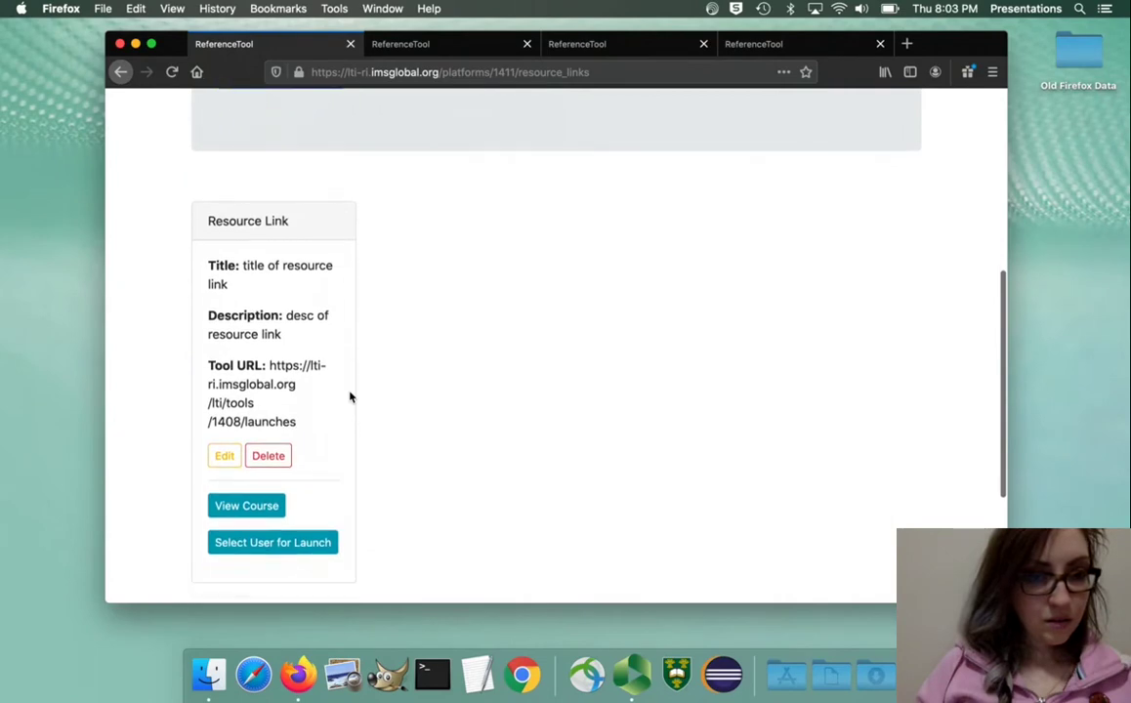
scroll(350, 397, "up", 3)
left_click(442, 45)
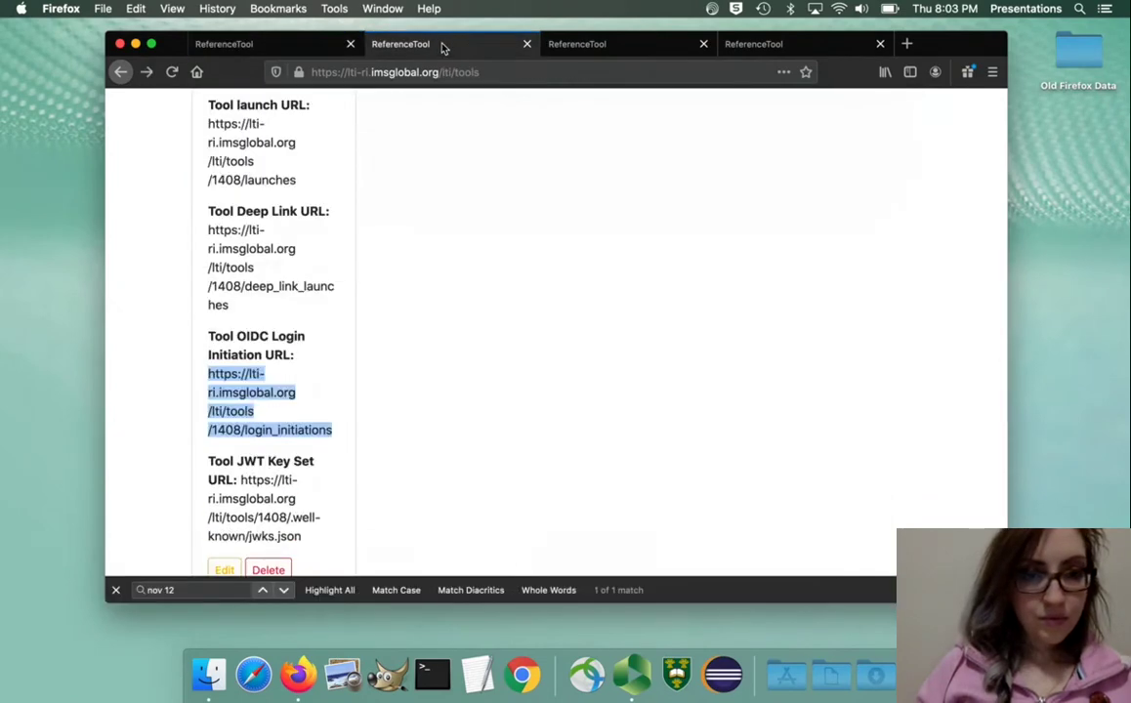
scroll(364, 312, "down", 1)
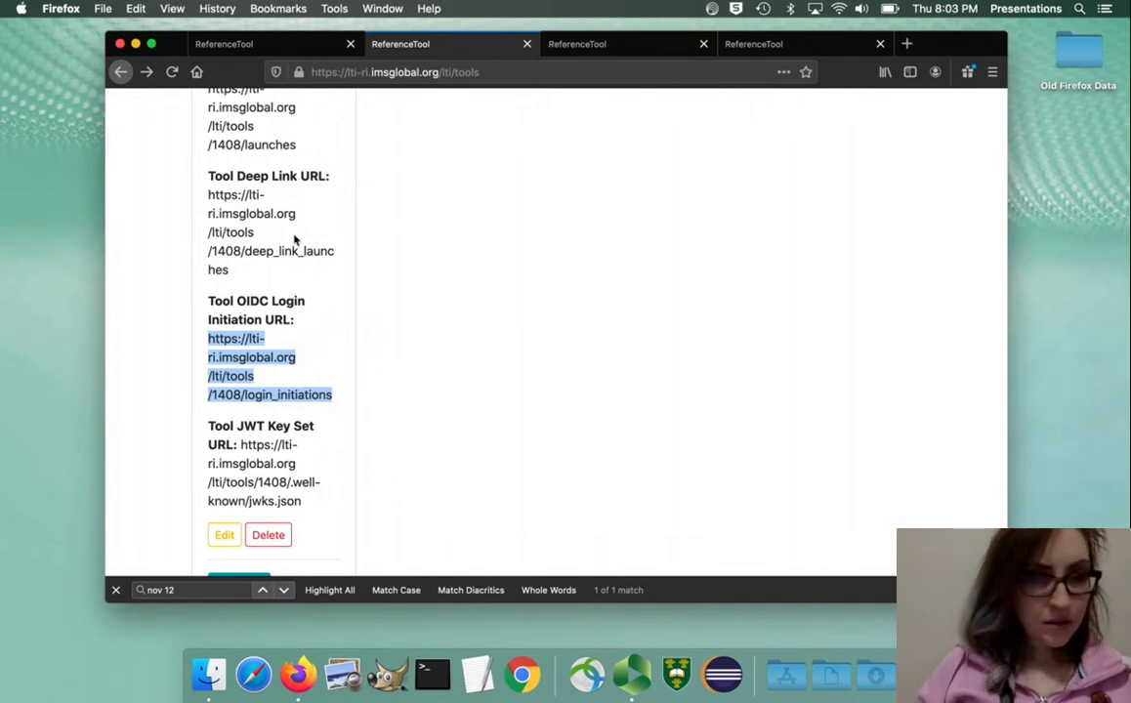
scroll(210, 207, "up", 1)
left_click_drag(209, 211, 230, 286)
key("super+c")
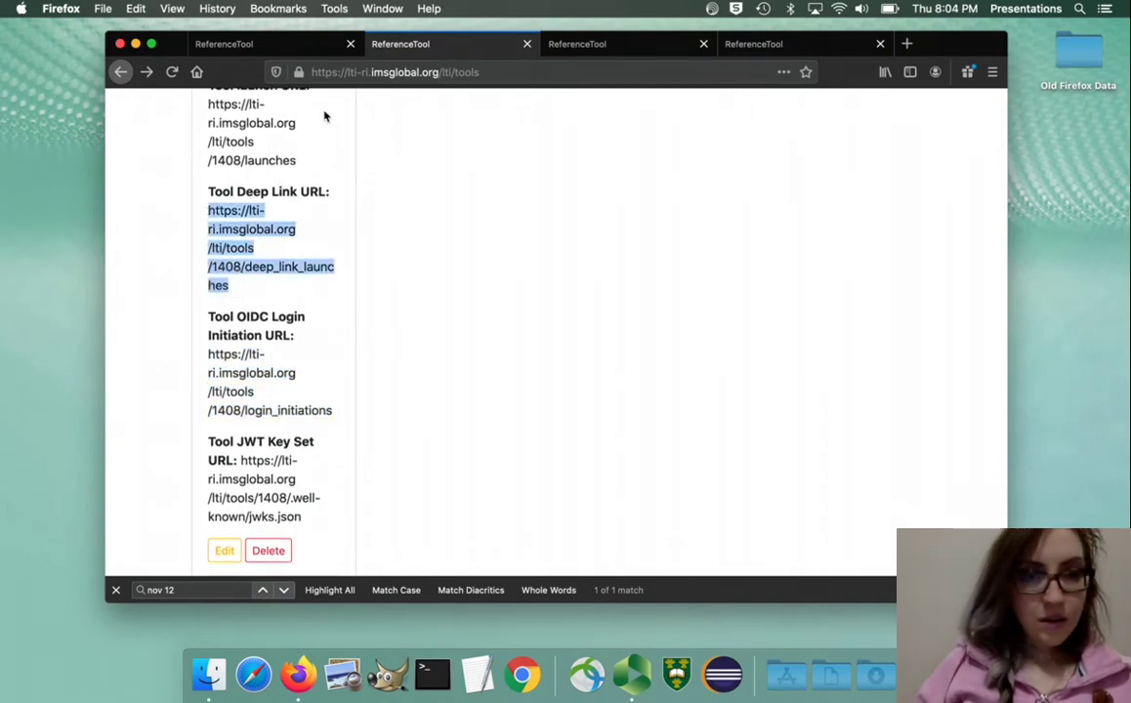
Review the resource link's edit form and return to the resource links list.
left_click(312, 46)
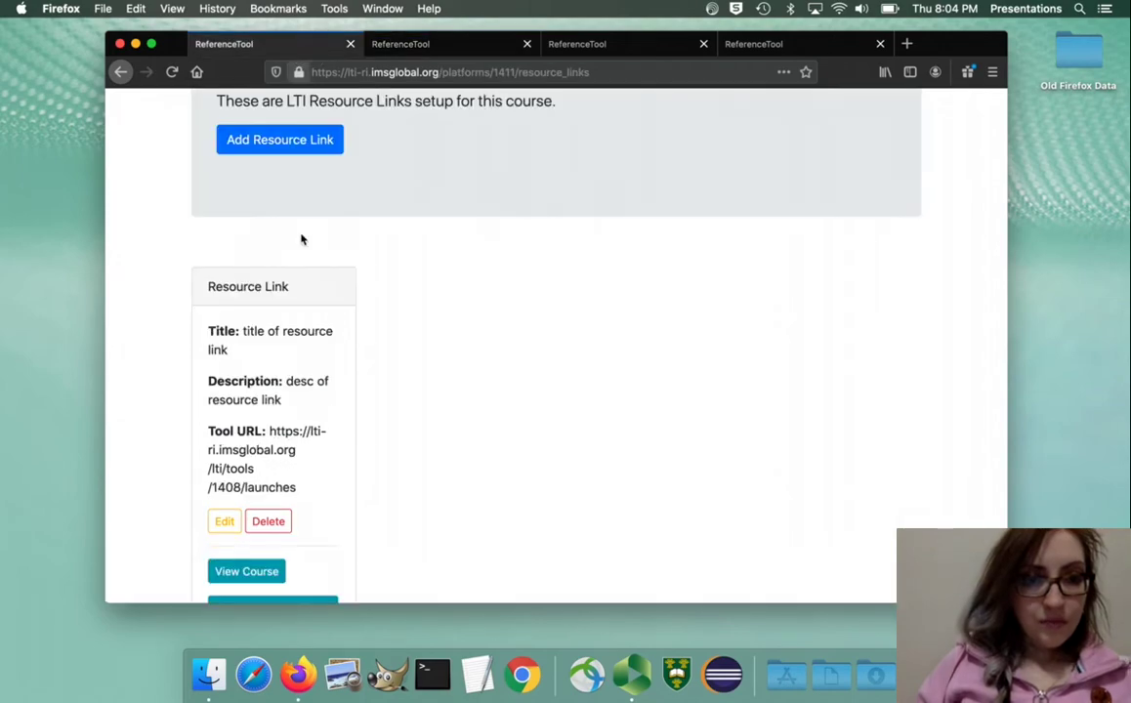
left_click(226, 522)
scroll(320, 426, "down", 1)
scroll(319, 426, "down", 2)
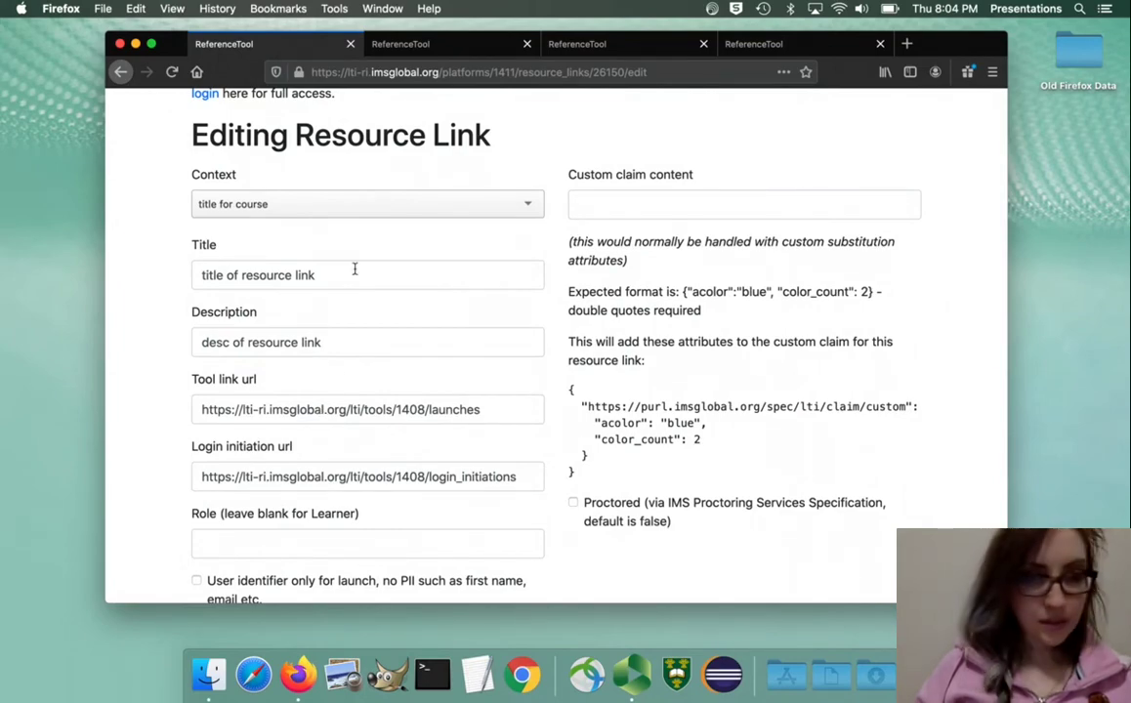
scroll(310, 318, "up", 3)
left_click(119, 73)
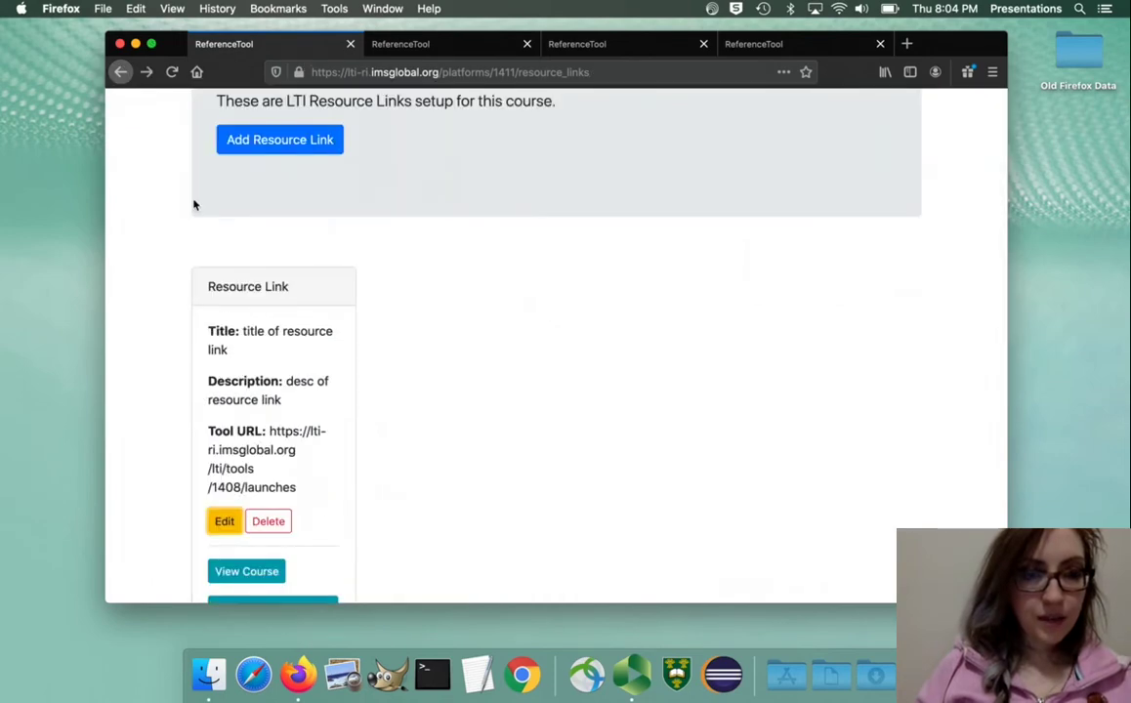
Open the steph nov 12 platform's keys list and view the steph platform key.
scroll(312, 333, "up", 6)
left_click(254, 272)
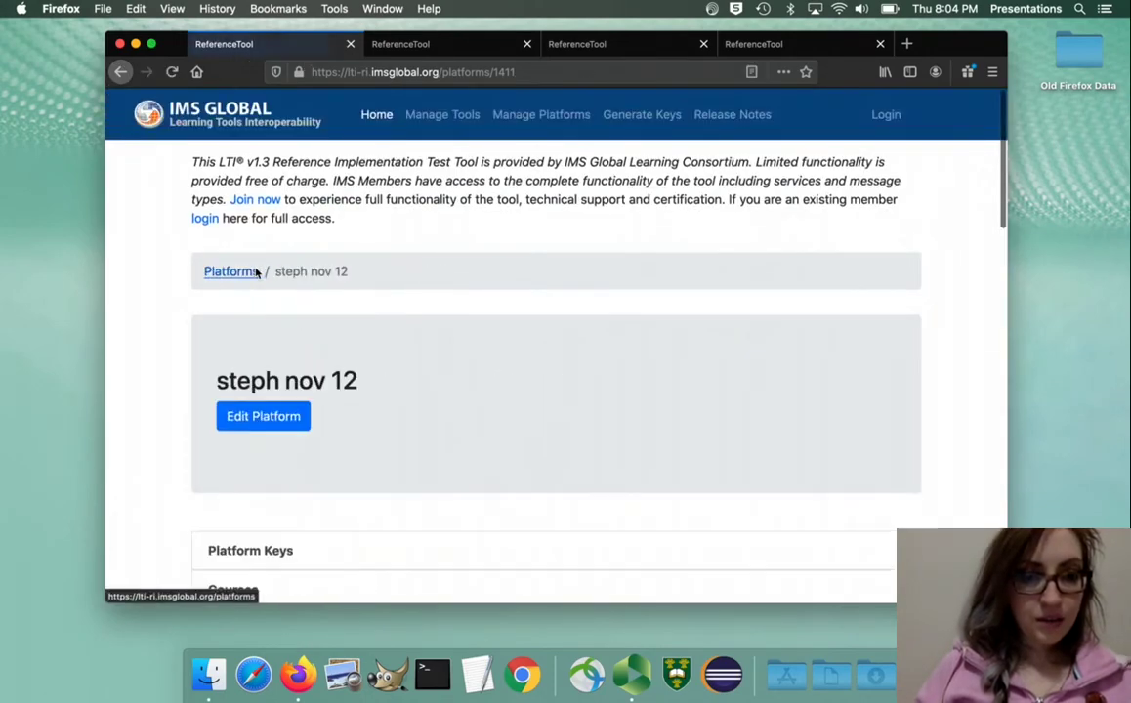
scroll(253, 293, "down", 4)
left_click(264, 356)
scroll(264, 358, "down", 5)
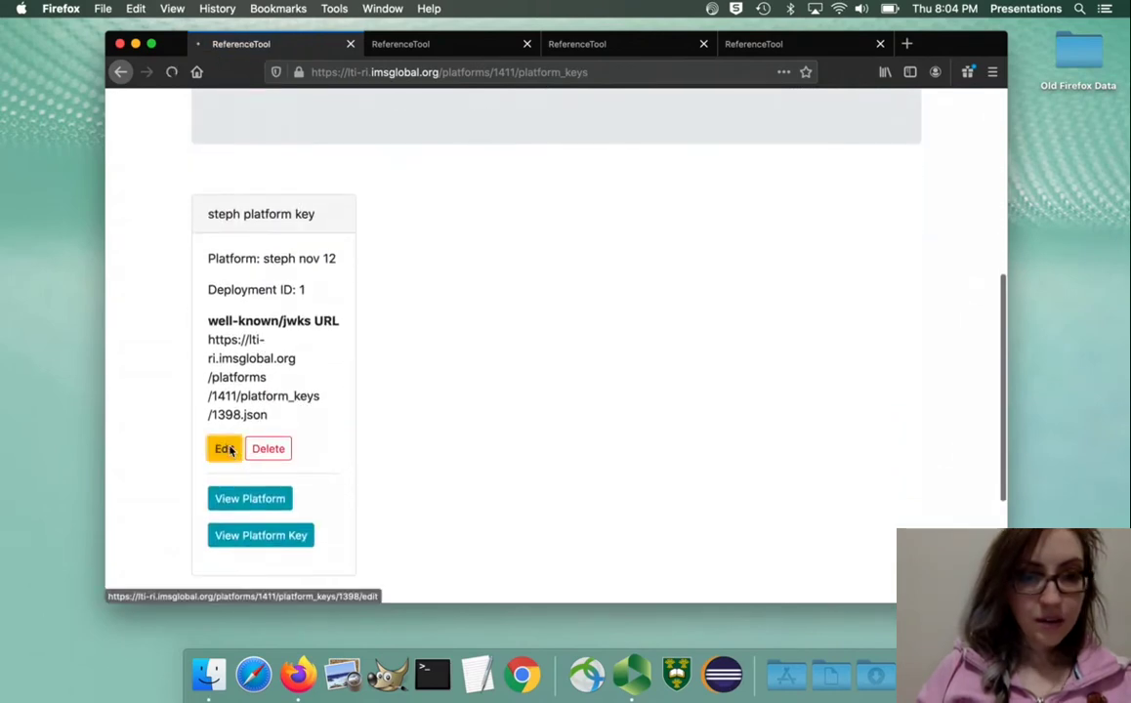
left_click(224, 448)
left_click(120, 71)
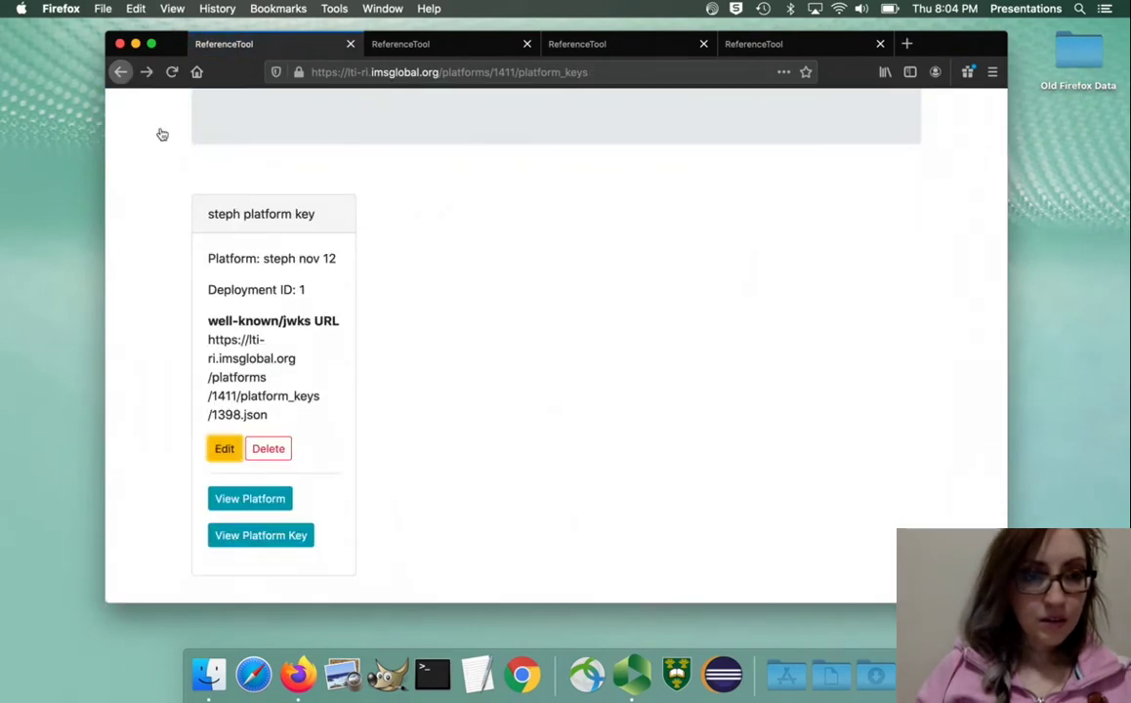
scroll(390, 327, "up", 3)
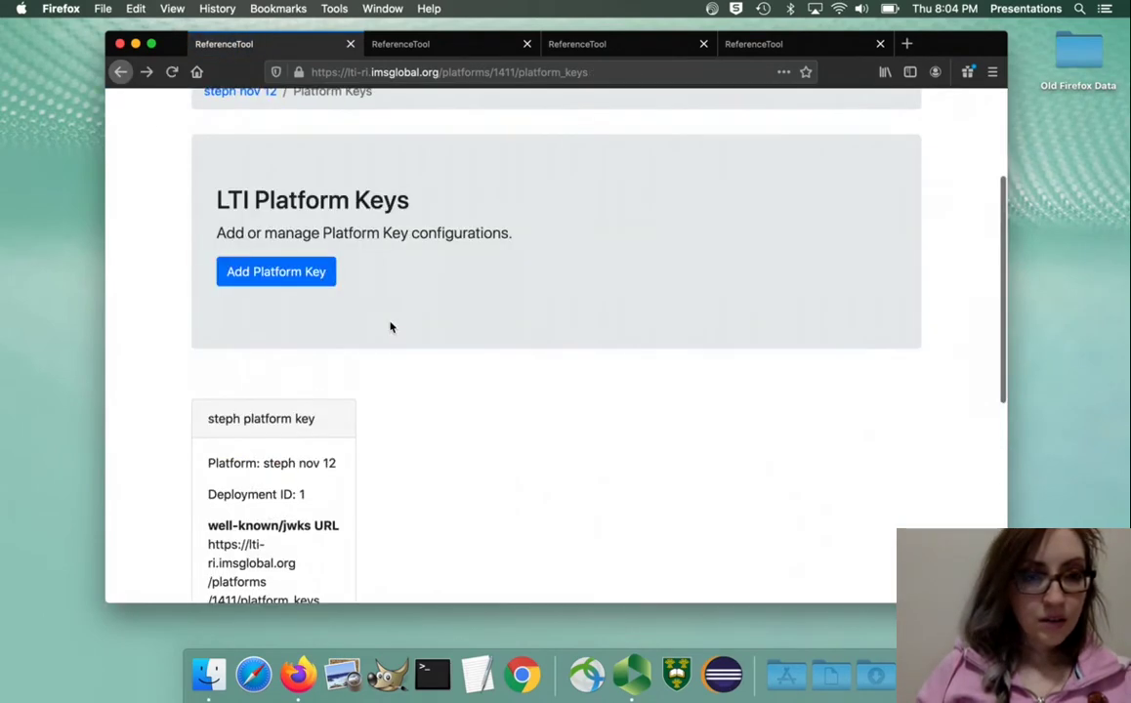
Paste the deep_link_launches URL into the platform's Tool Deep Link Service Endpoint and save.
left_click(240, 93)
left_click(263, 417)
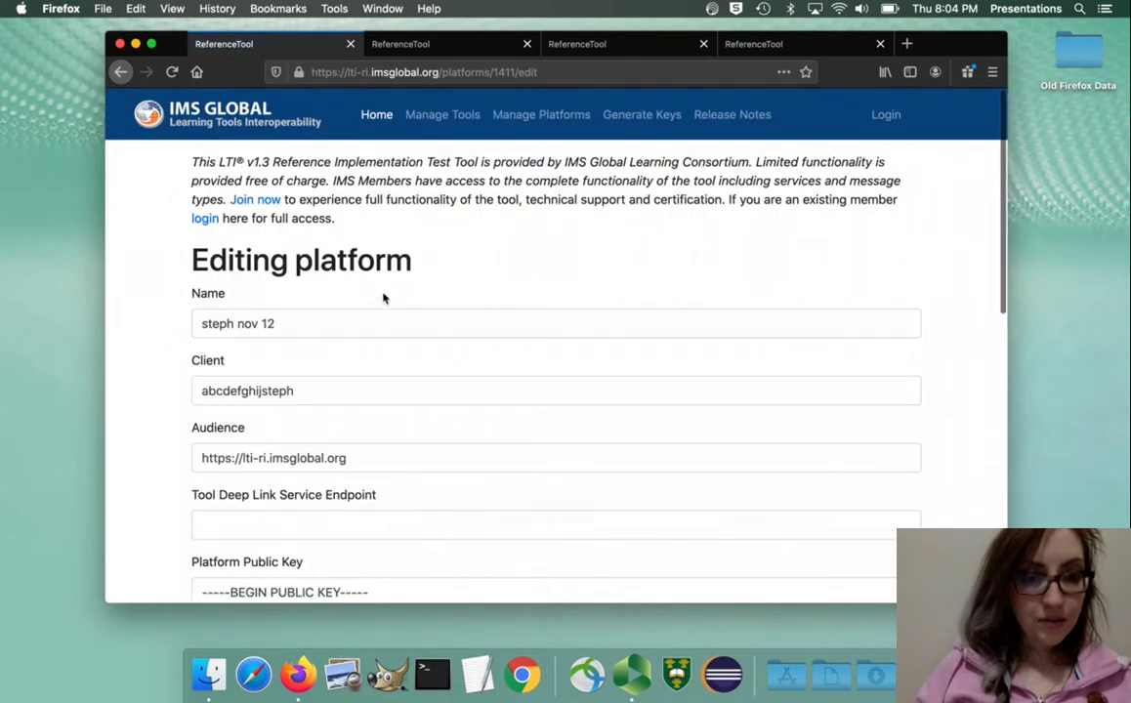
scroll(381, 308, "down", 4)
left_click(329, 360)
key("super+v")
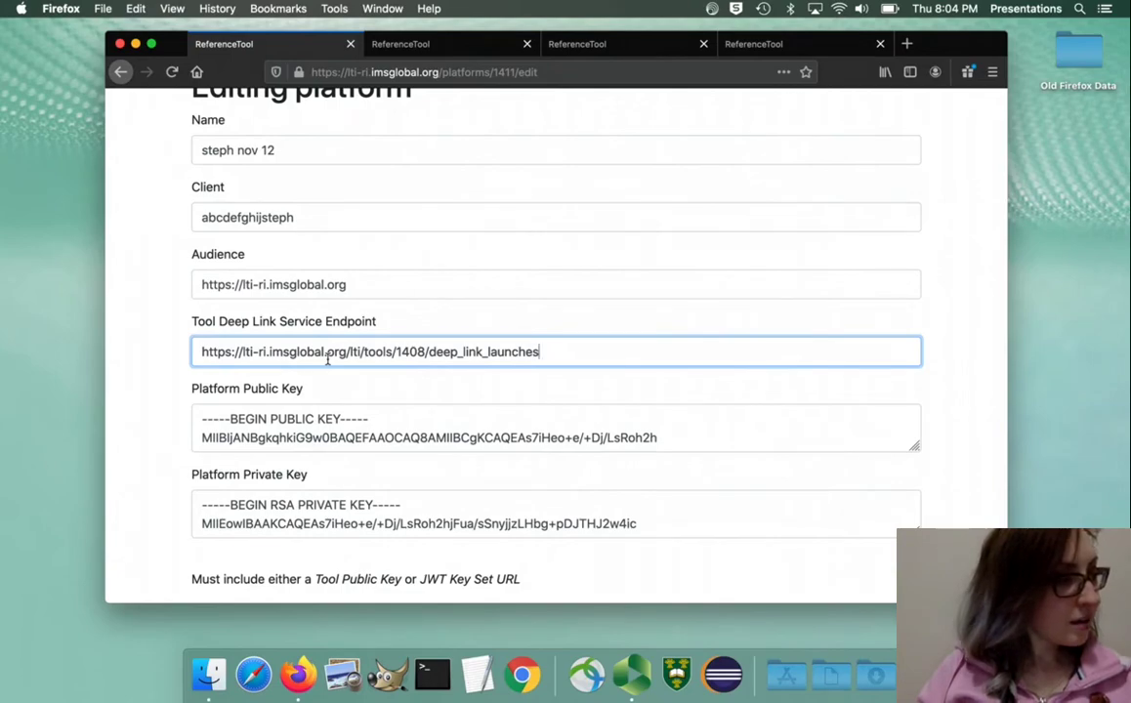
scroll(328, 358, "down", 6)
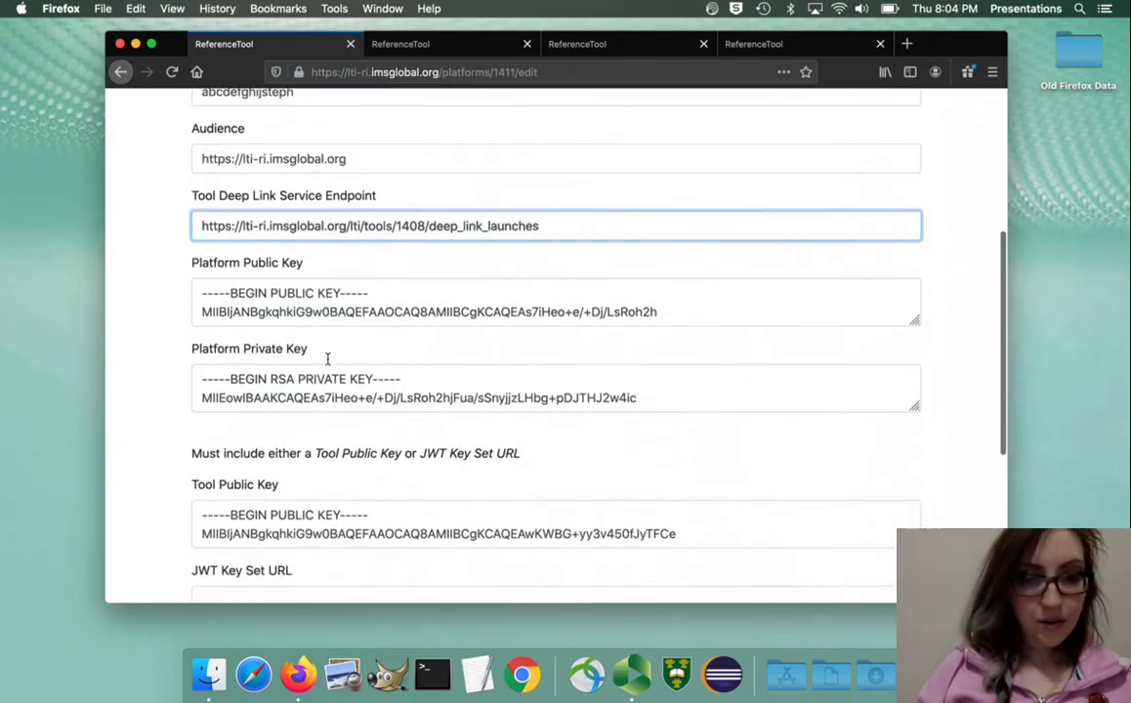
left_click(216, 495)
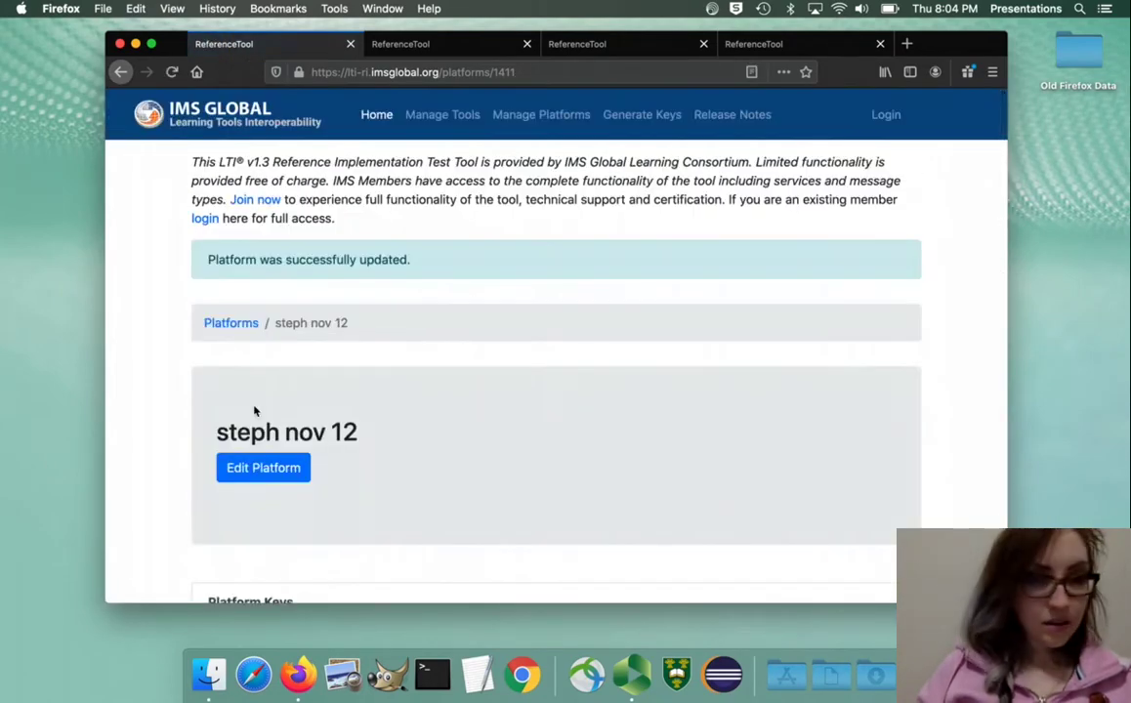
Open the steph nov 12 course and view its Line Items page.
scroll(255, 352, "down", 2)
scroll(259, 351, "down", 5)
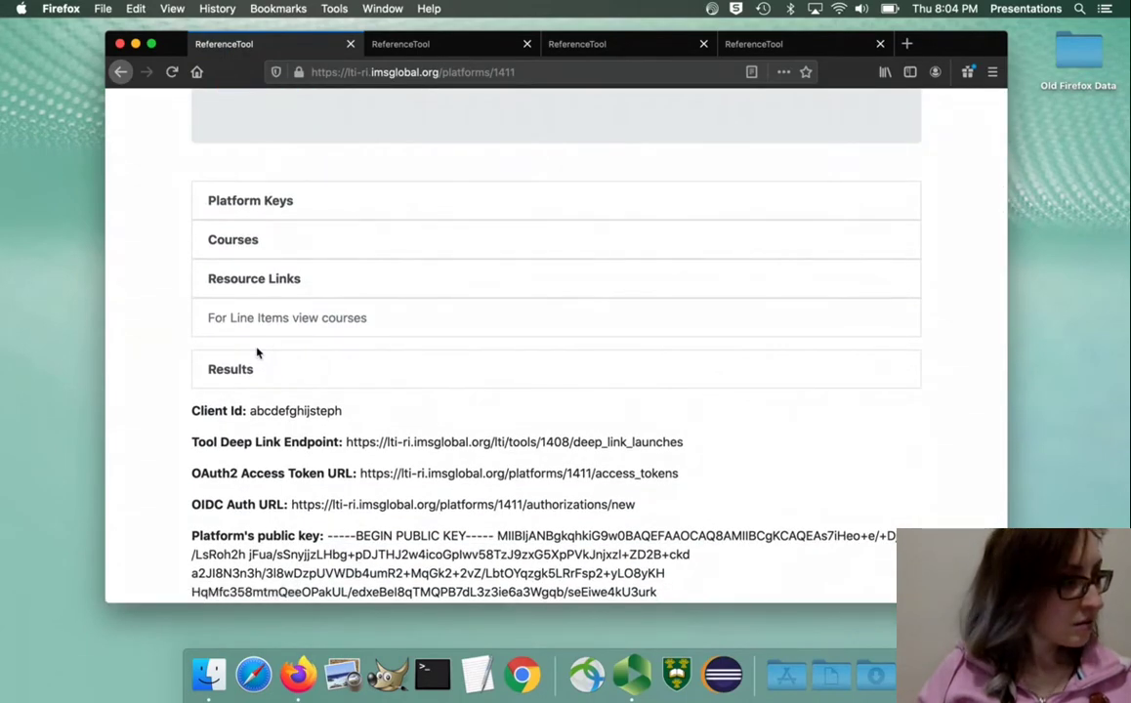
left_click(250, 243)
scroll(249, 247, "down", 2)
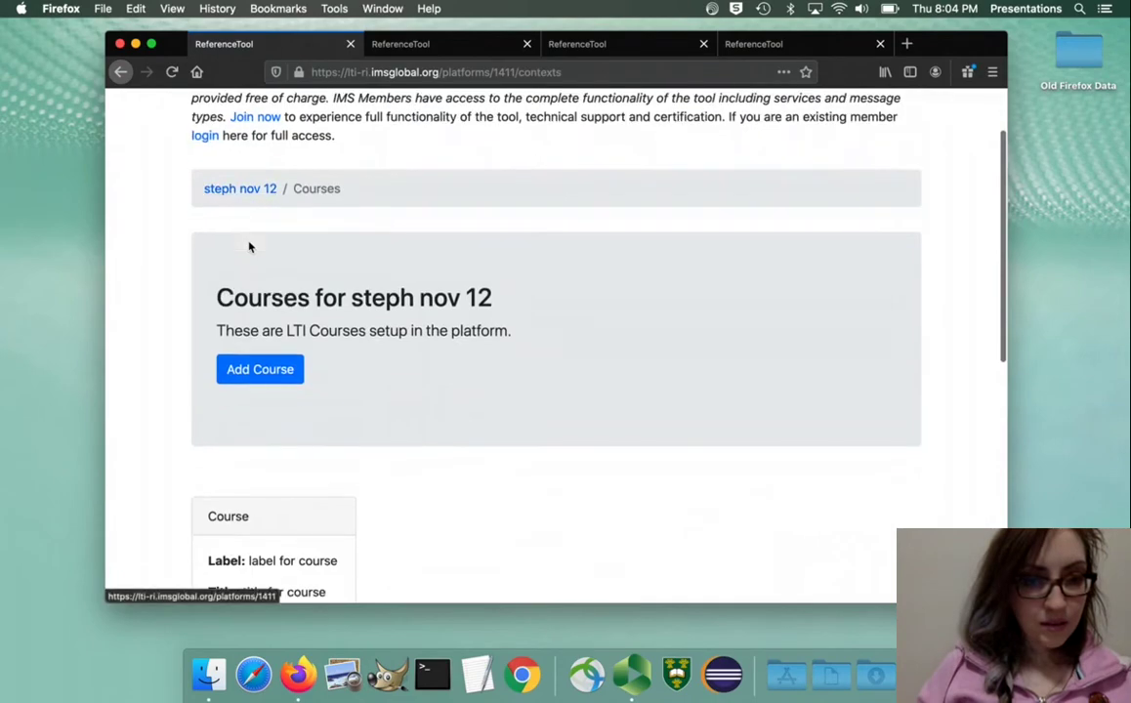
scroll(249, 247, "down", 5)
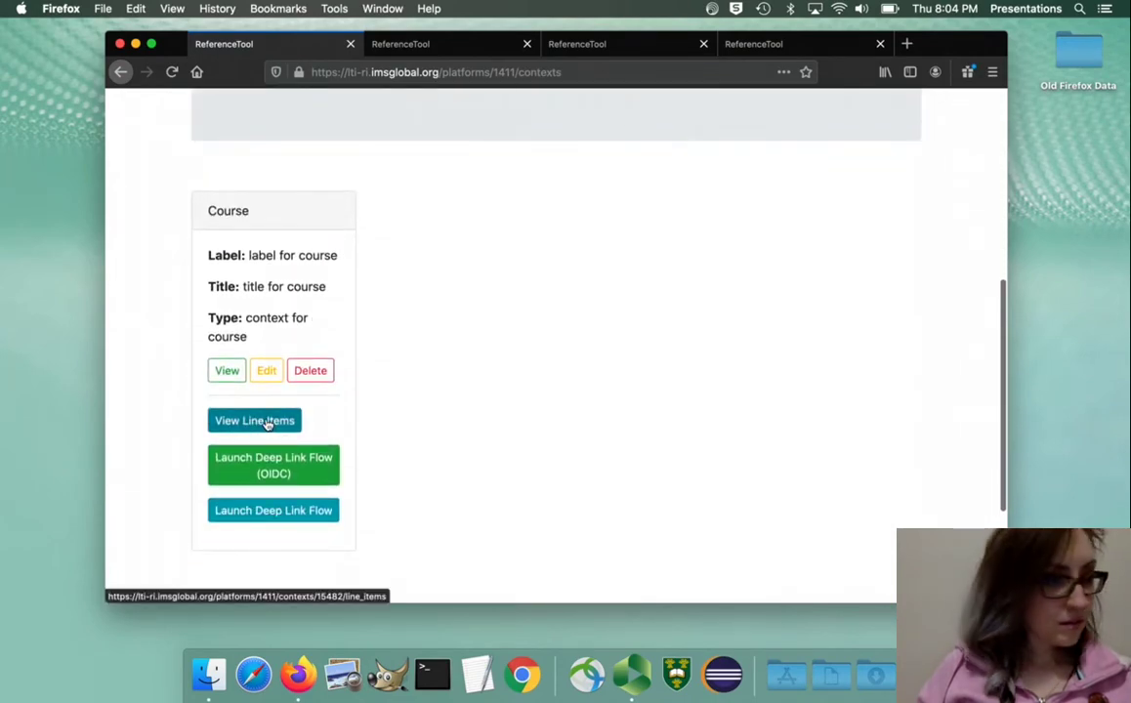
left_click(266, 422)
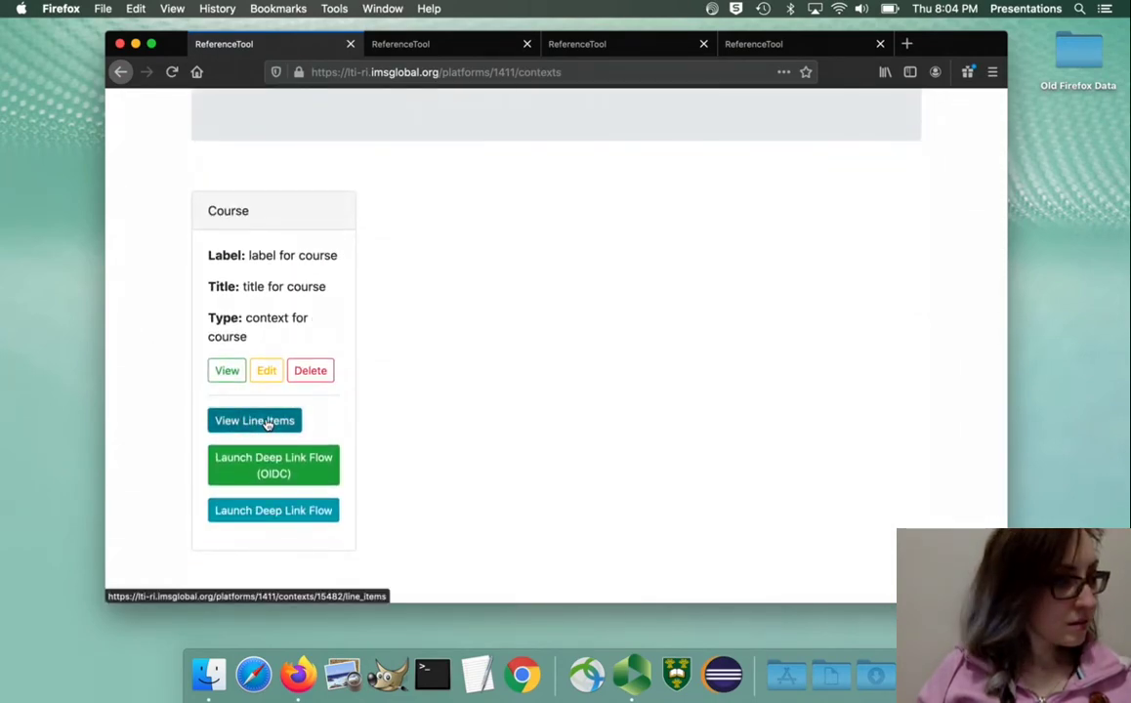
scroll(321, 429, "down", 2)
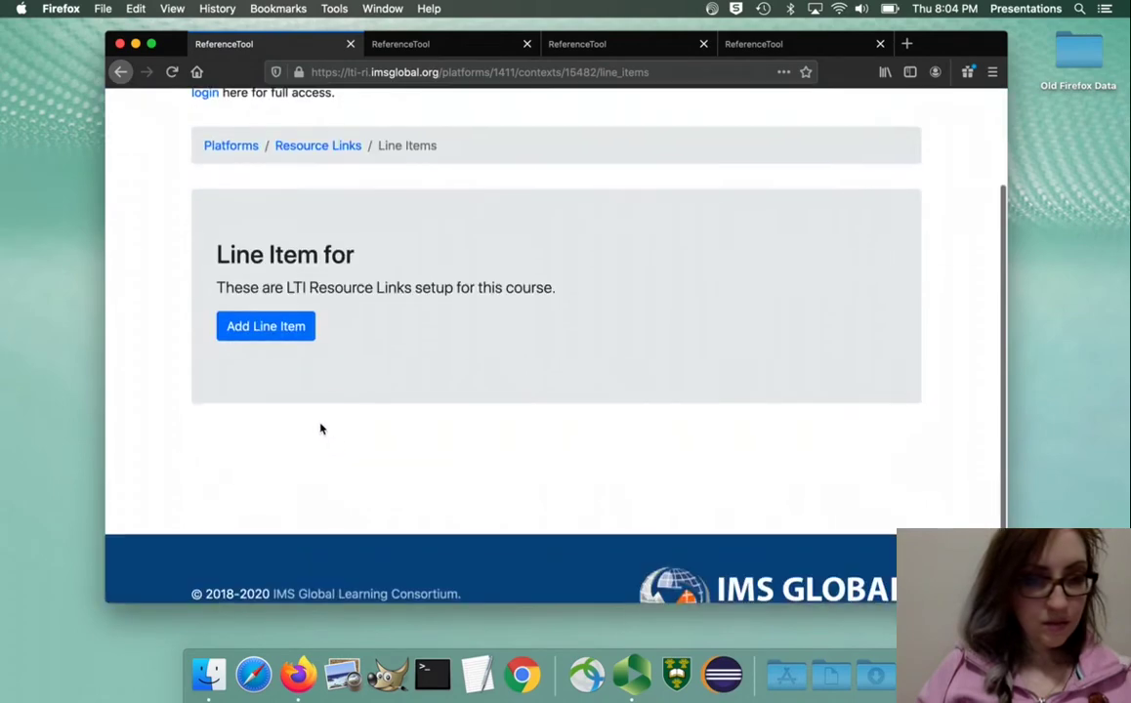
Start a new line item linked to 'title of resource link', then leave without saving.
left_click(283, 327)
left_click(323, 329)
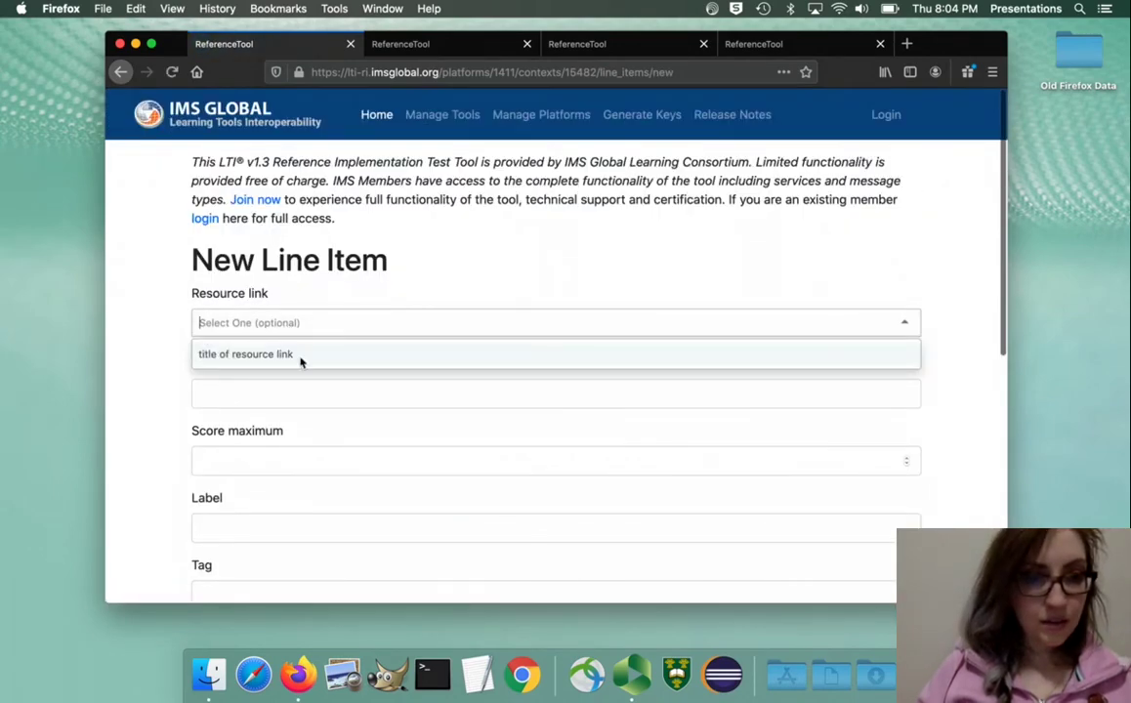
left_click(293, 355)
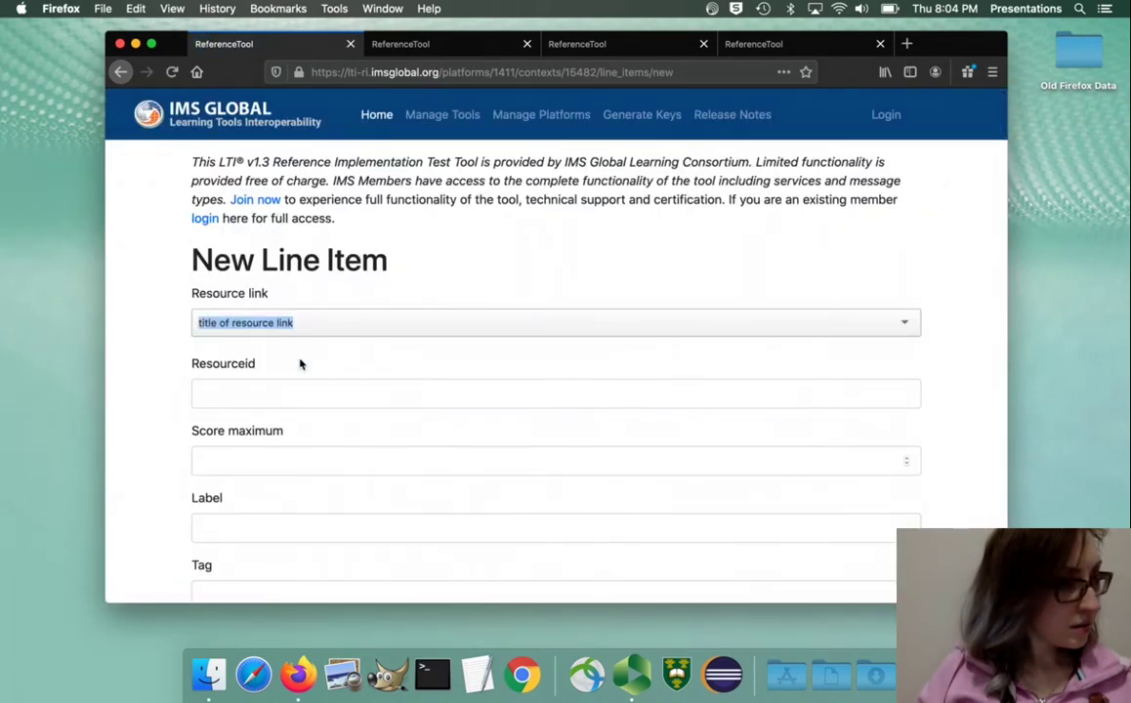
scroll(300, 364, "down", 2)
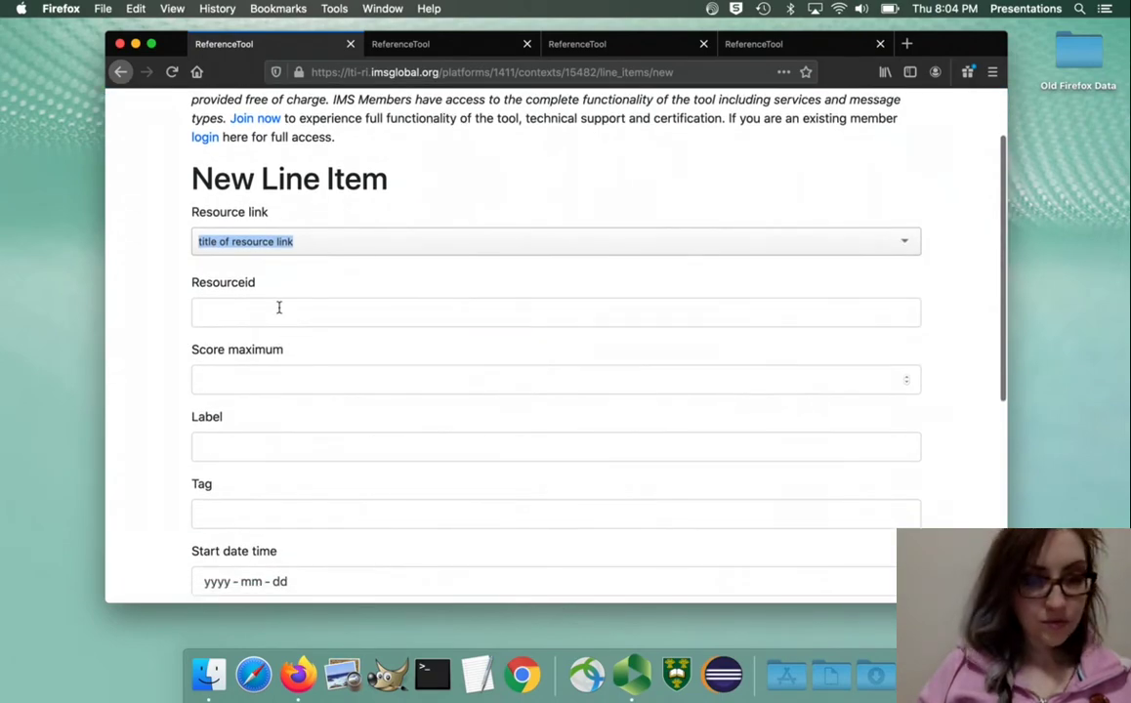
scroll(279, 308, "down", 4)
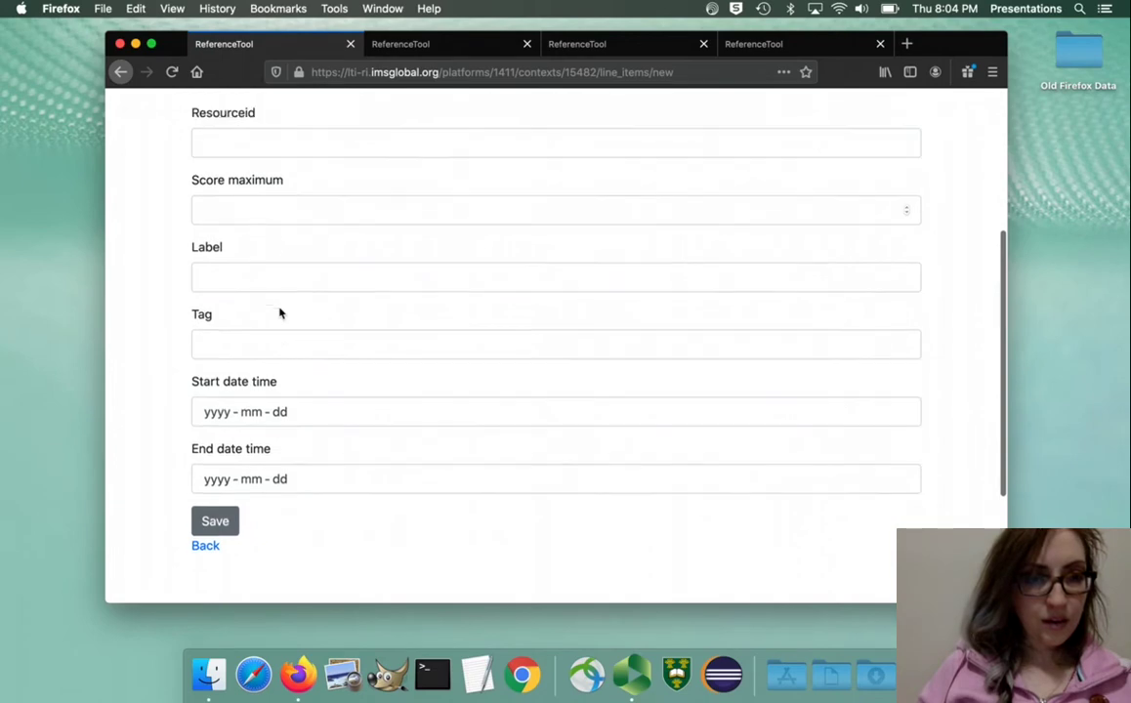
scroll(279, 313, "up", 4)
left_click(120, 73)
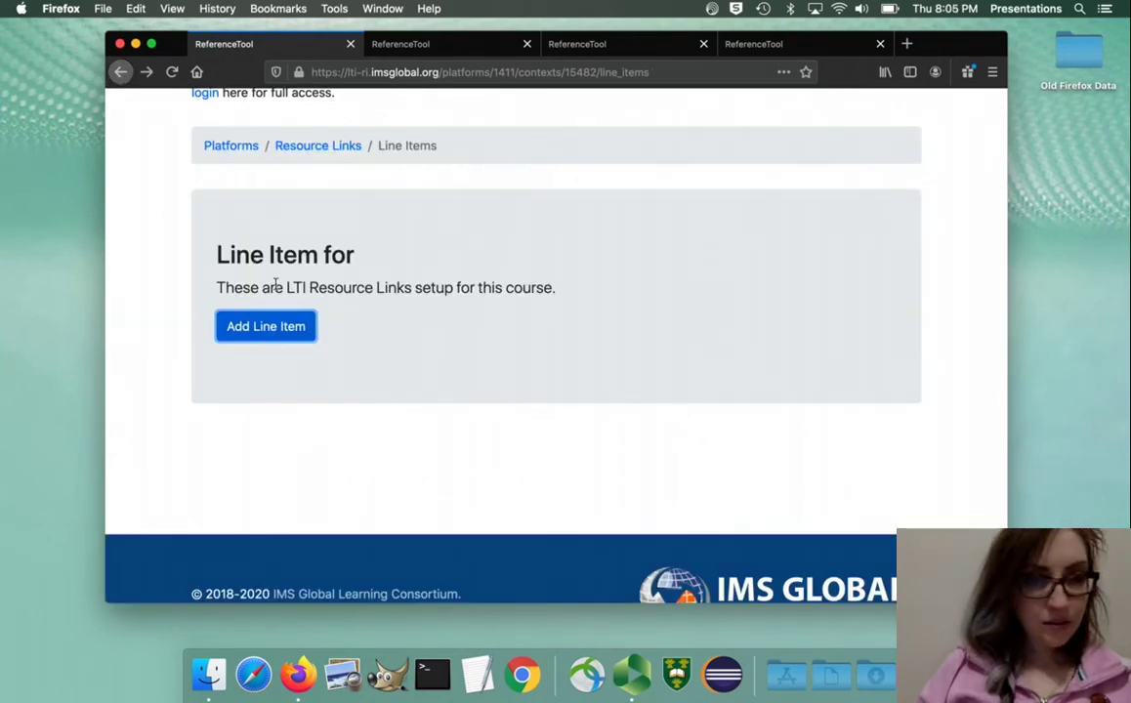
scroll(249, 239, "up", 2)
Go to the Platforms list and search it for 'nov 12'.
left_click(232, 234)
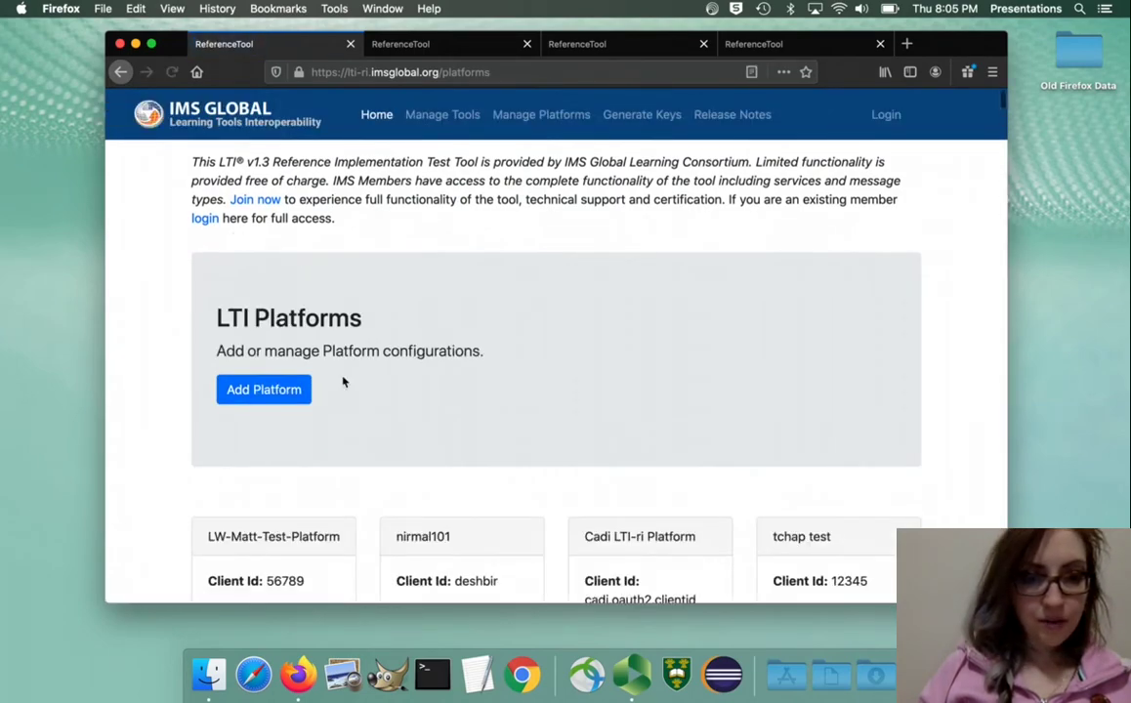
scroll(343, 382, "down", 2)
key("super+f")
type("nov ")
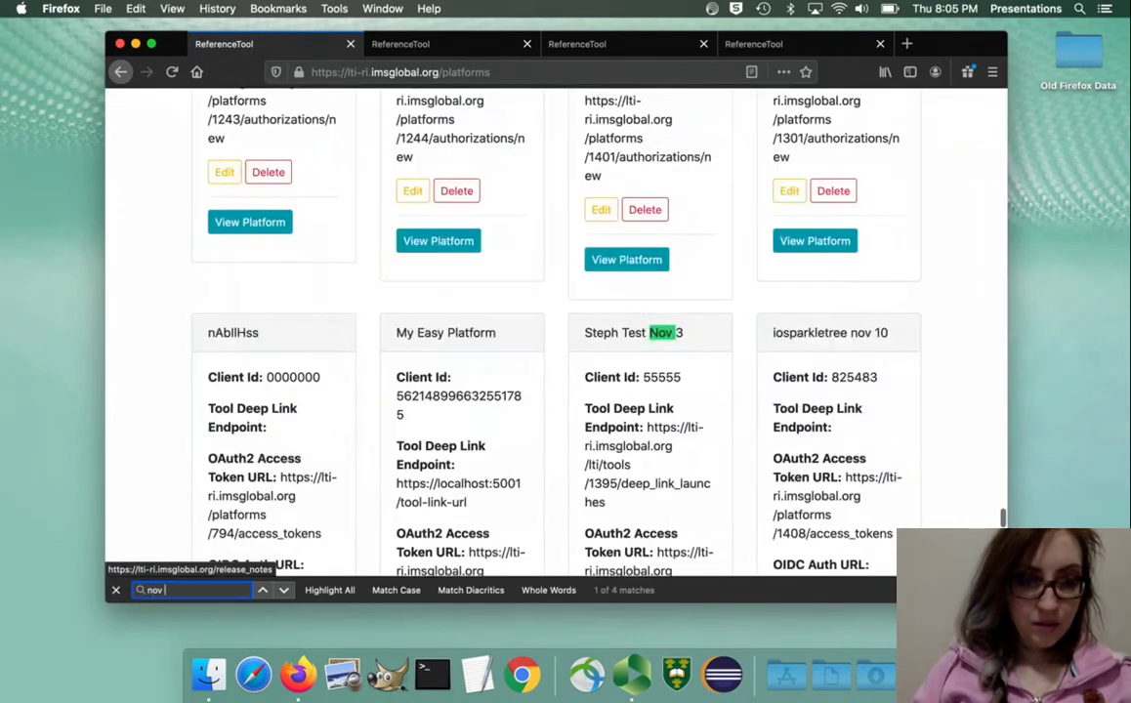
type("12")
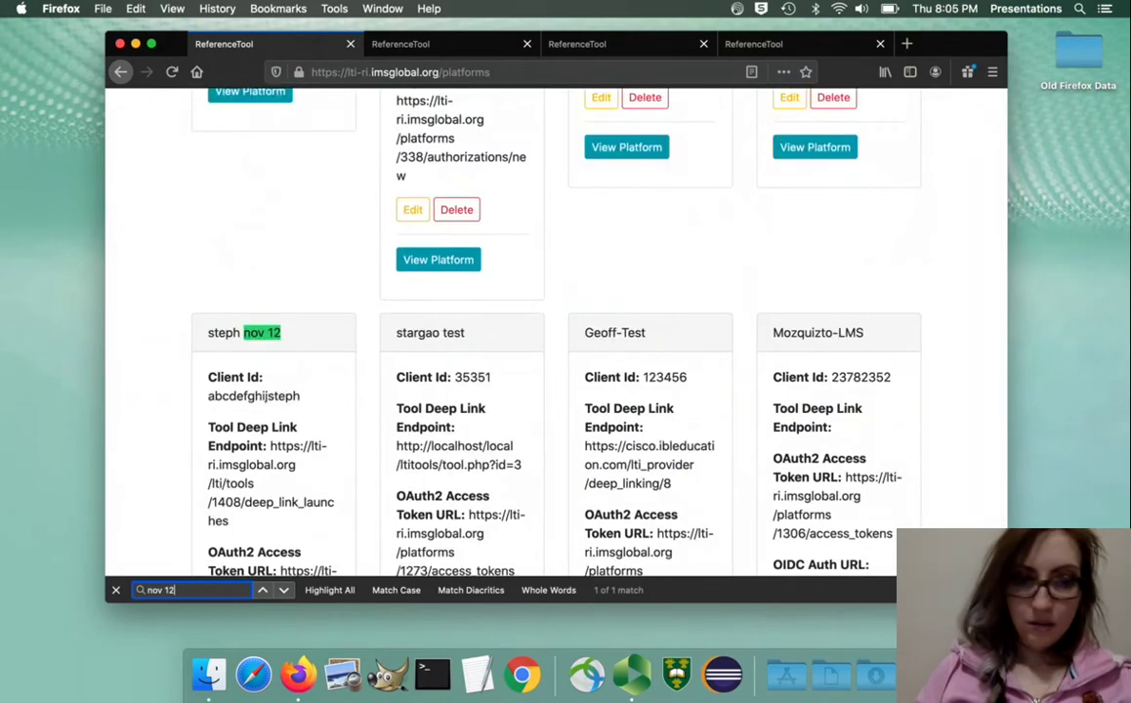
scroll(298, 367, "down", 3)
scroll(298, 366, "down", 2)
scroll(296, 366, "up", 3)
scroll(284, 330, "down", 5)
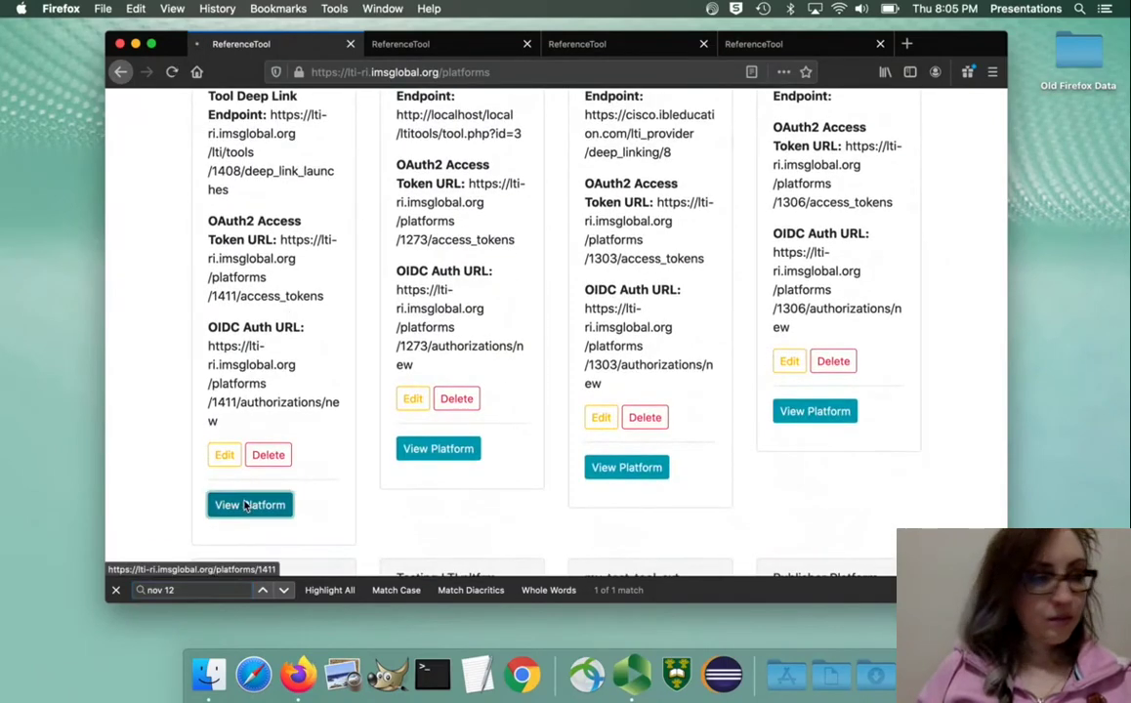
Open steph nov 12's resource links and choose a user for launching 'title of resource link'.
left_click(216, 503)
scroll(245, 505, "down", 5)
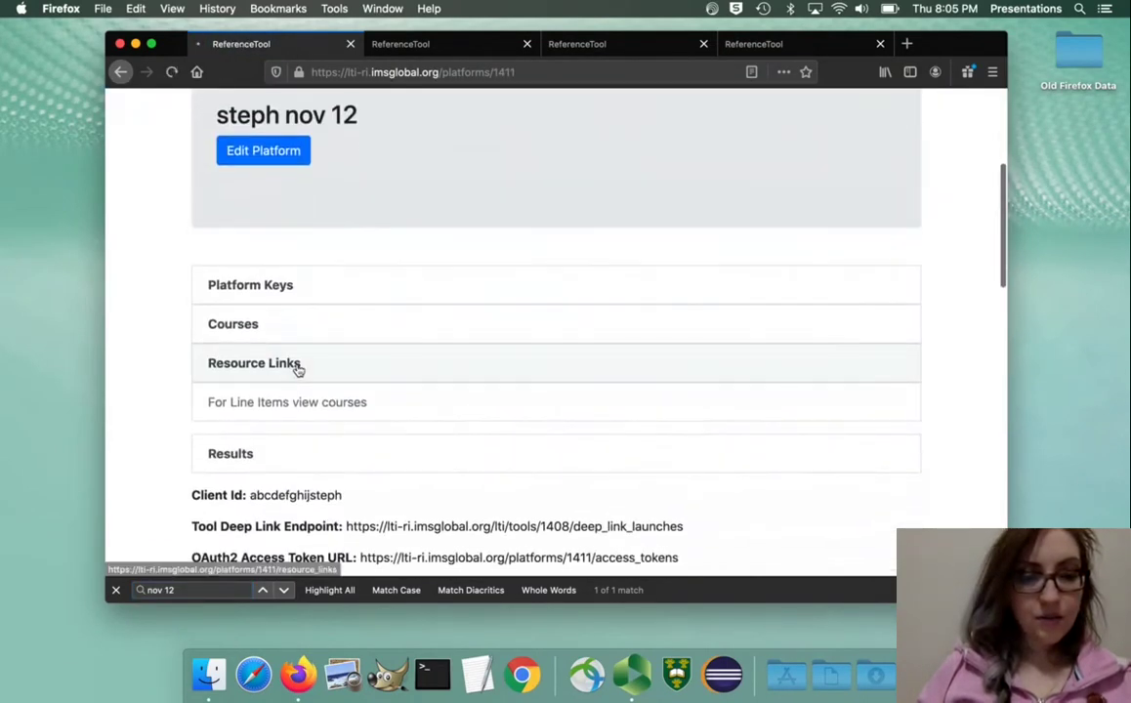
left_click(298, 371)
scroll(298, 369, "down", 8)
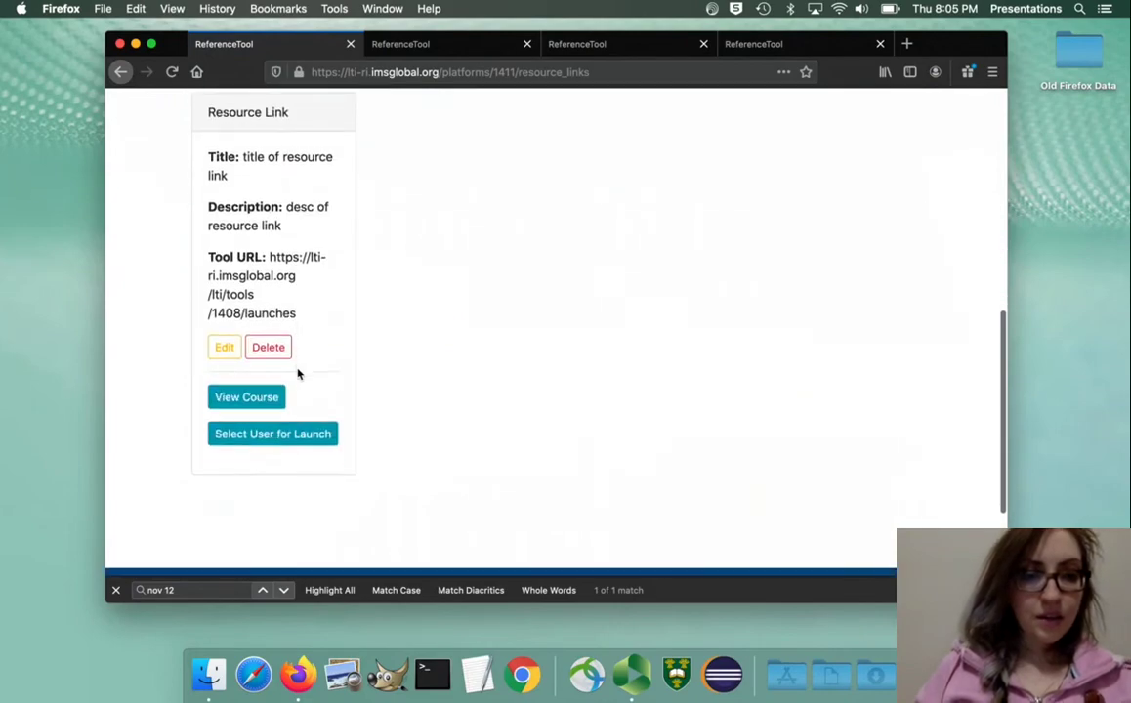
left_click(297, 440)
scroll(557, 197, "down", 5)
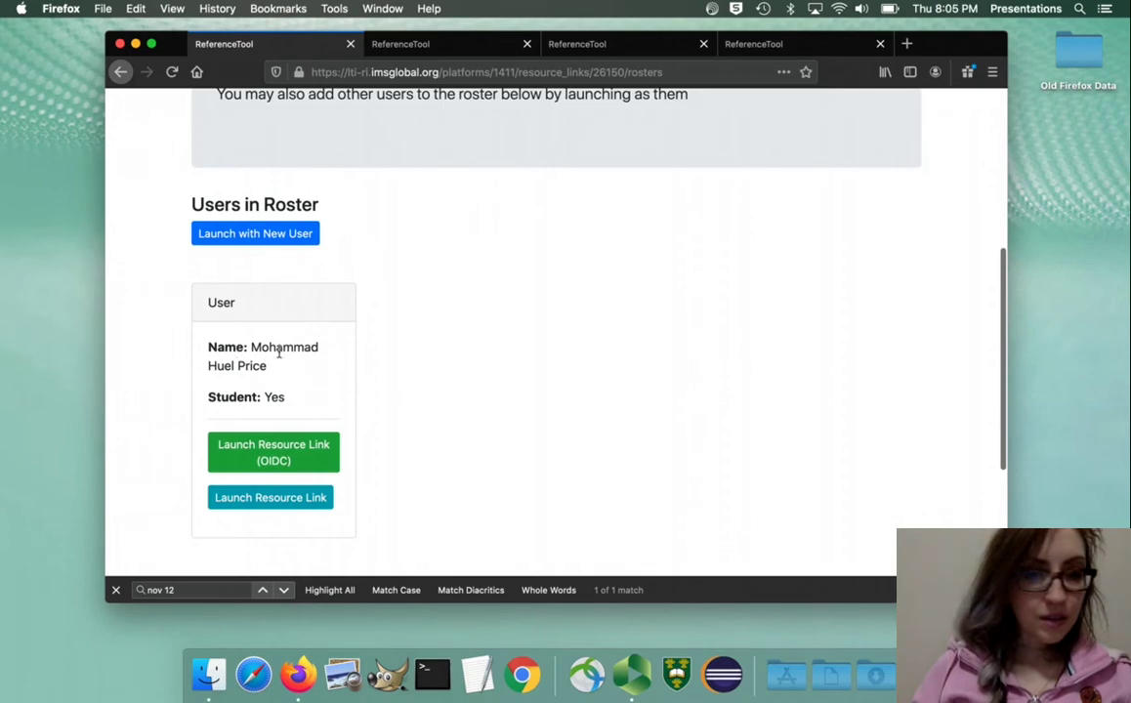
Start the OIDC launch, post the login initiation and send the authentication request to the platform.
left_click(290, 448)
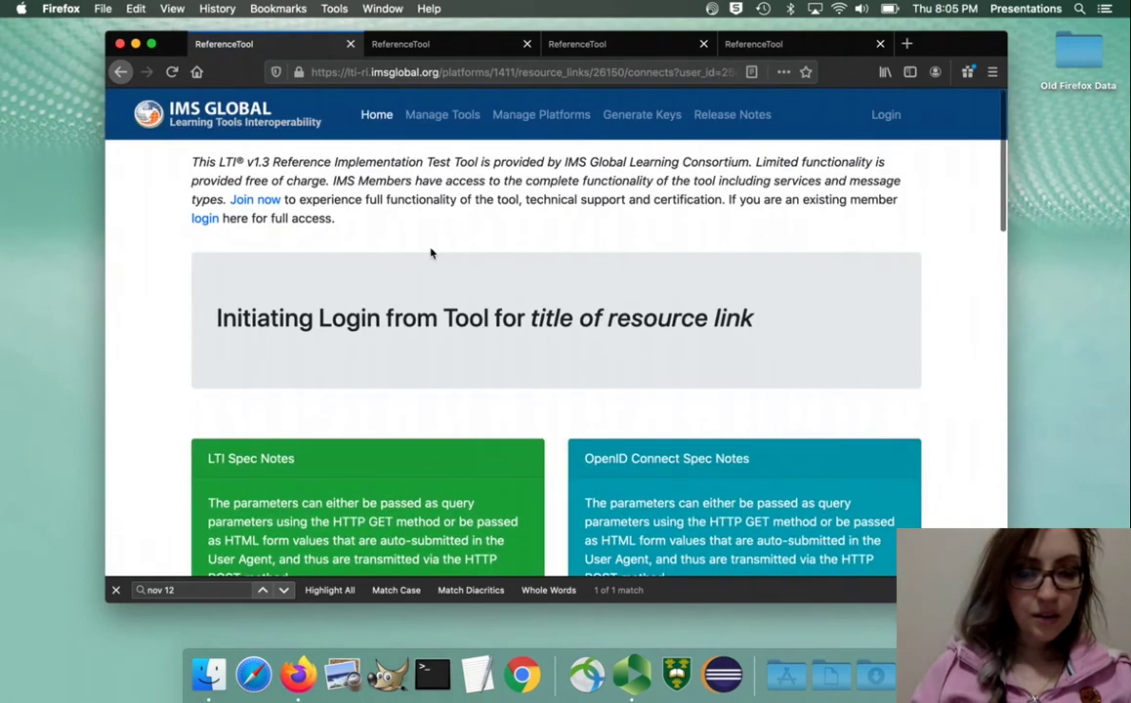
scroll(430, 252, "down", 5)
scroll(433, 254, "down", 5)
left_click(280, 455)
scroll(410, 312, "down", 6)
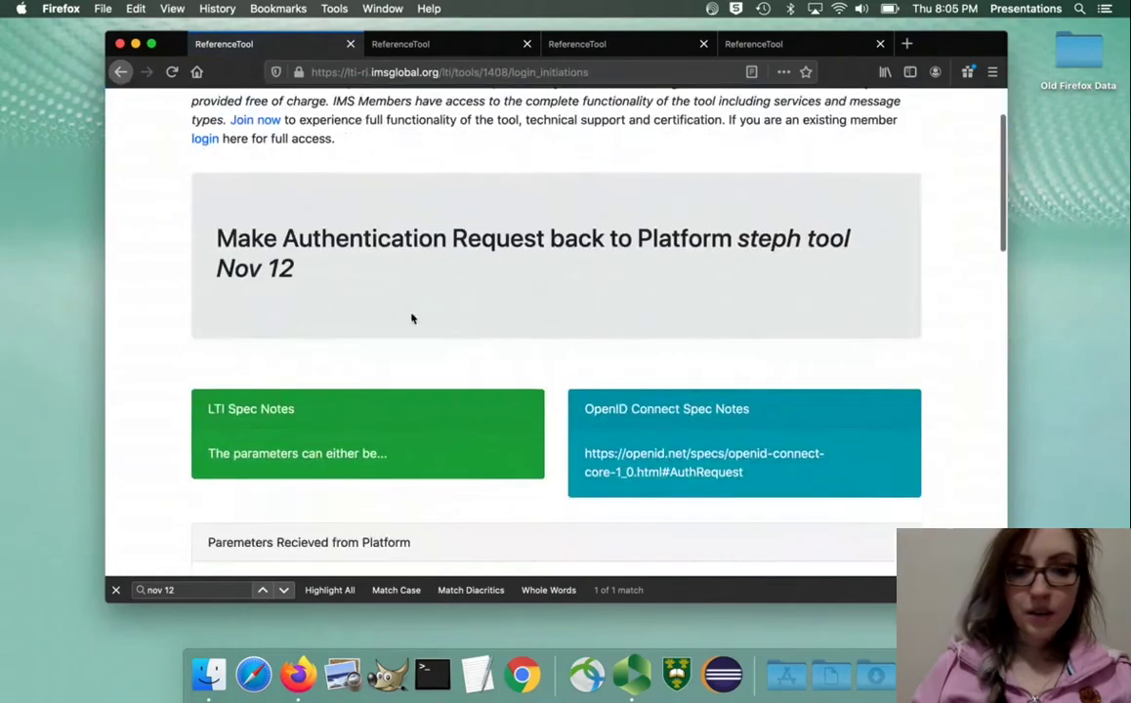
scroll(412, 317, "down", 12)
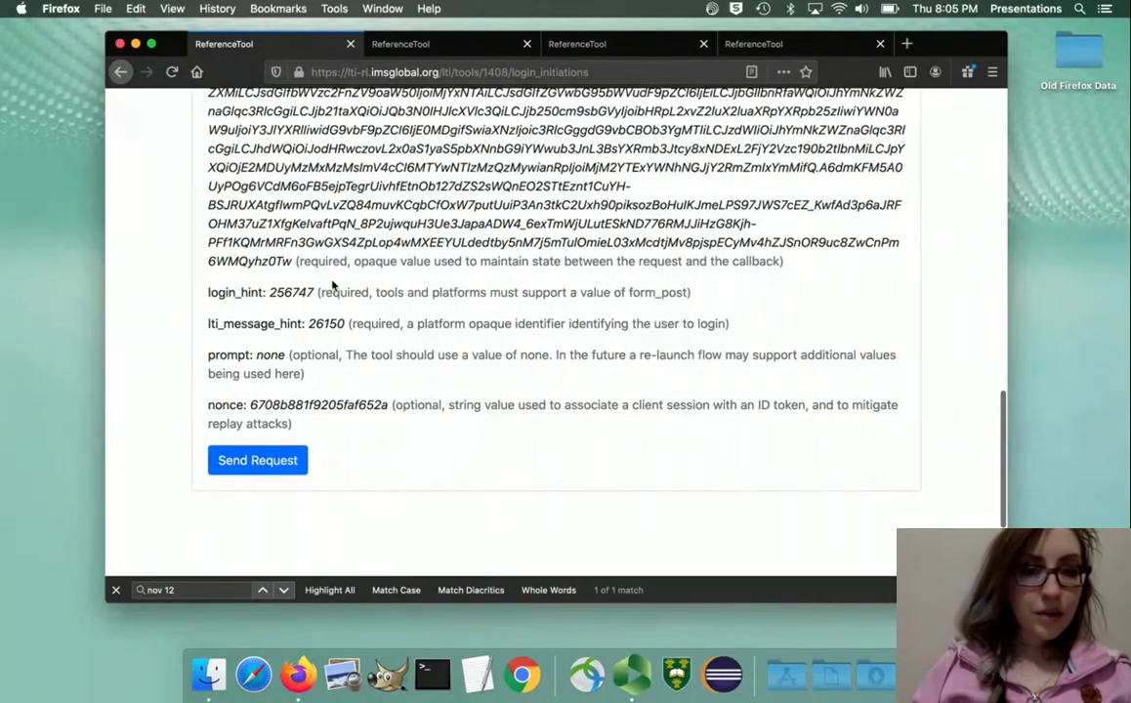
left_click(260, 462)
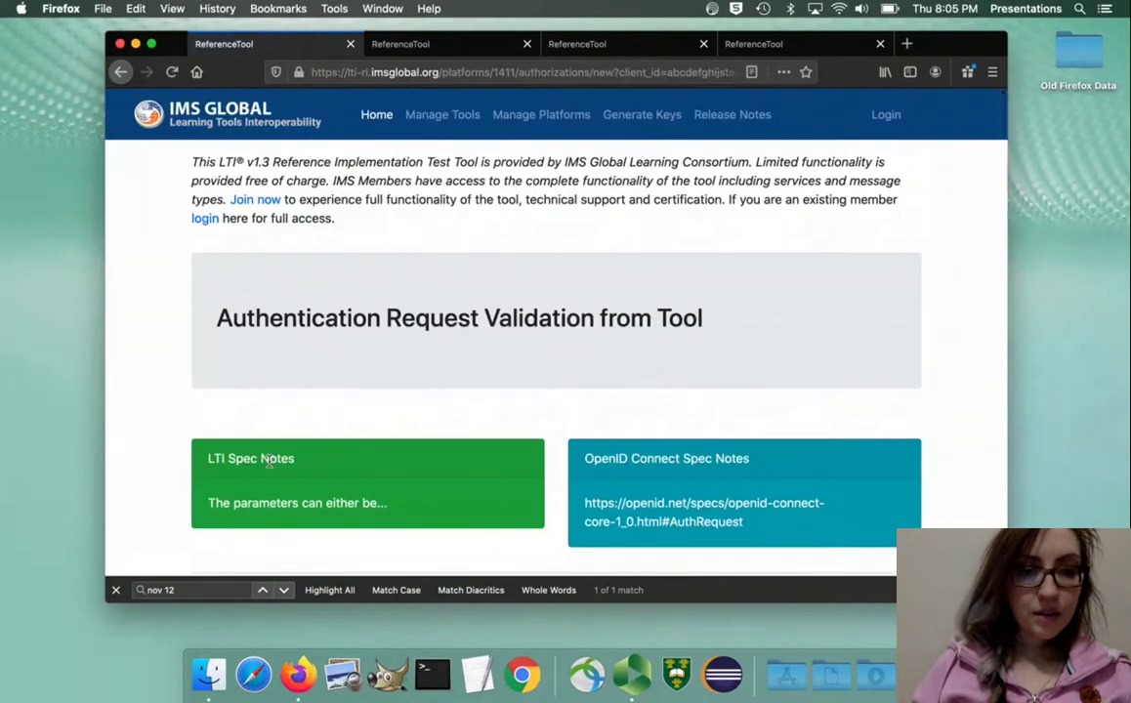
Launch the validated resource link and perform the launch, producing the bad URI "://" error.
scroll(263, 466, "down", 2)
left_click(116, 591)
scroll(361, 304, "down", 2)
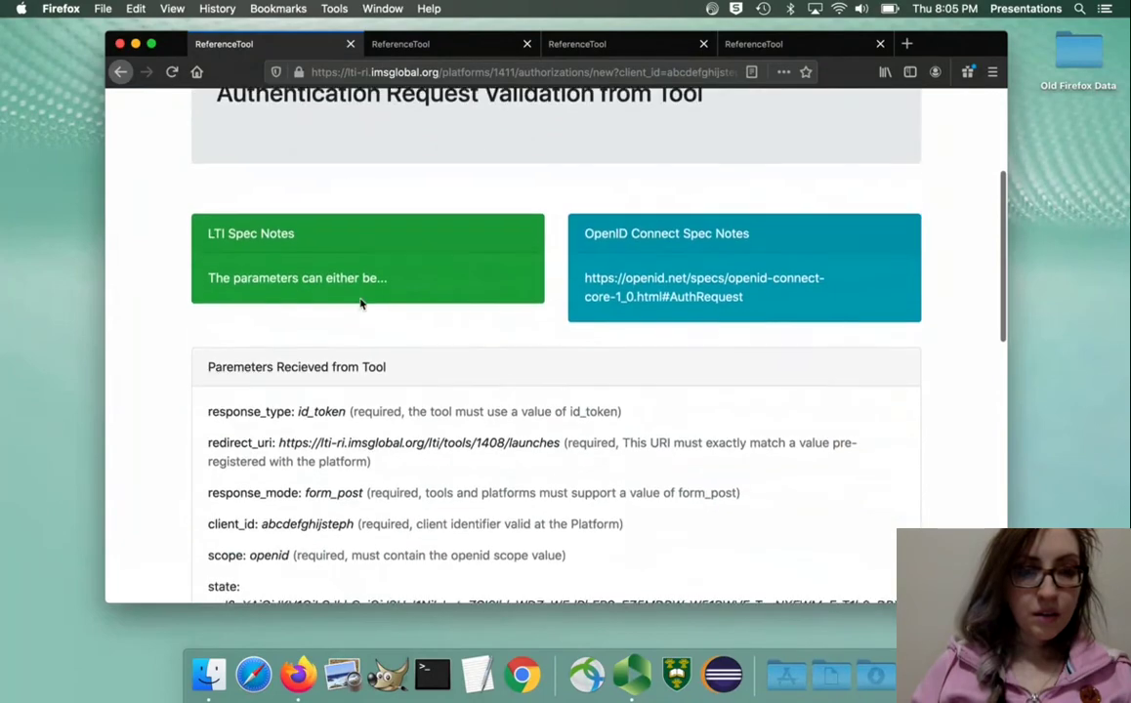
scroll(360, 304, "up", 1)
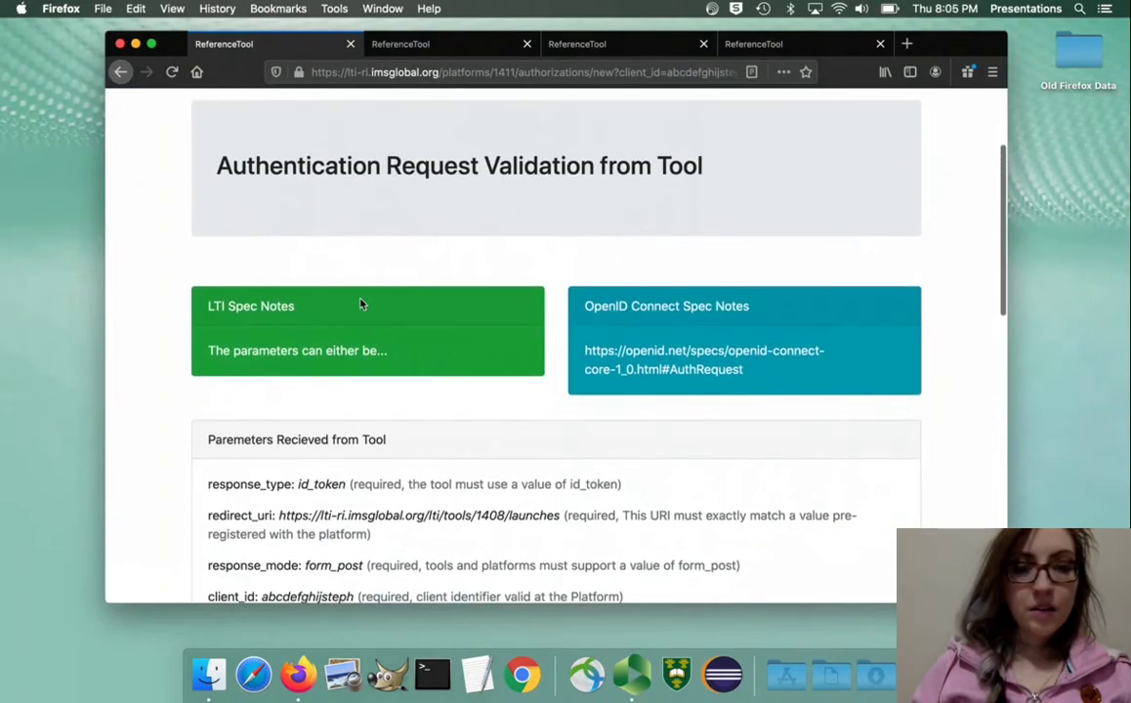
scroll(360, 304, "down", 1)
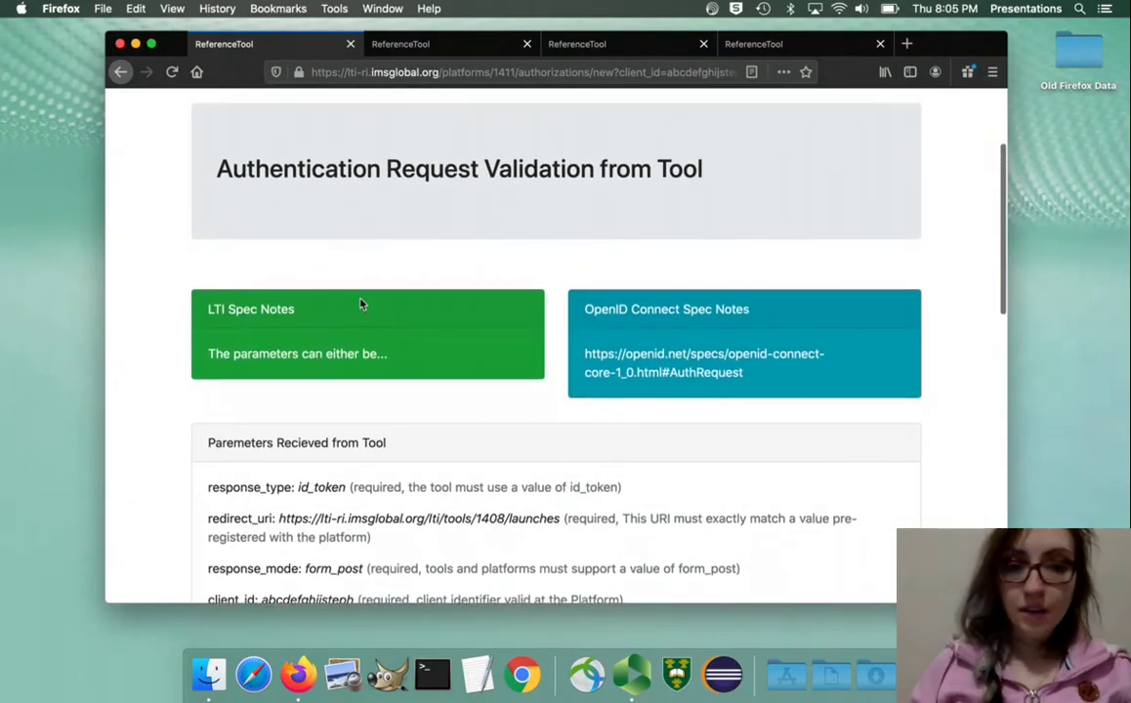
scroll(361, 304, "down", 8)
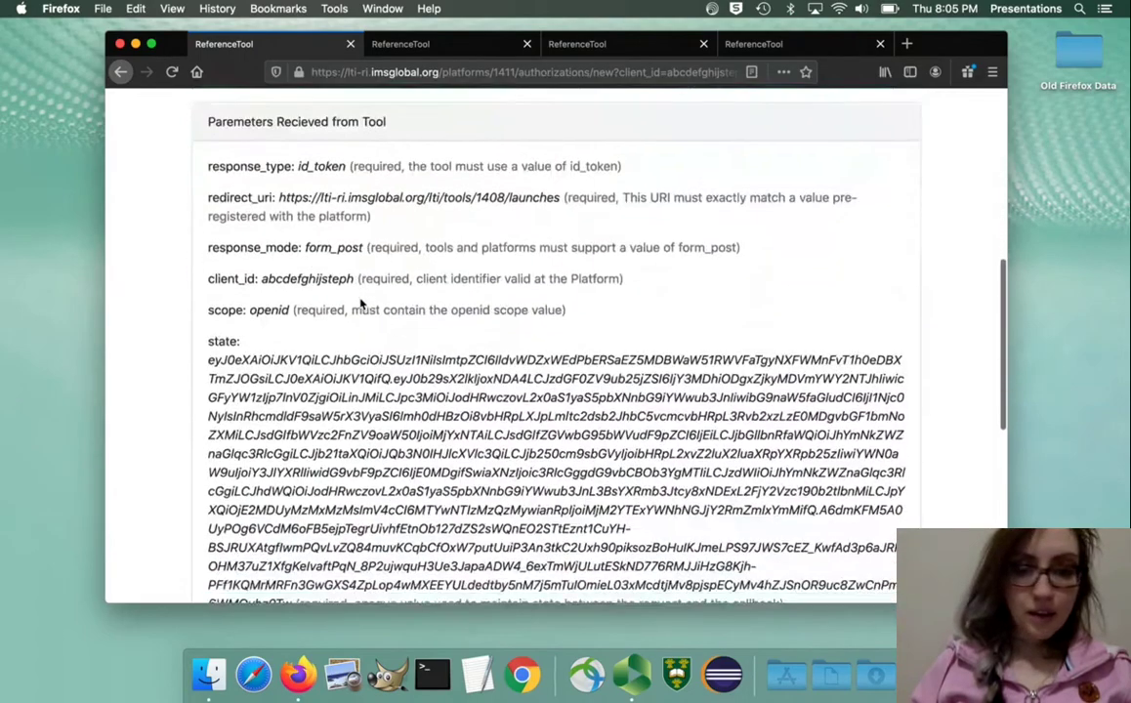
scroll(361, 304, "down", 5)
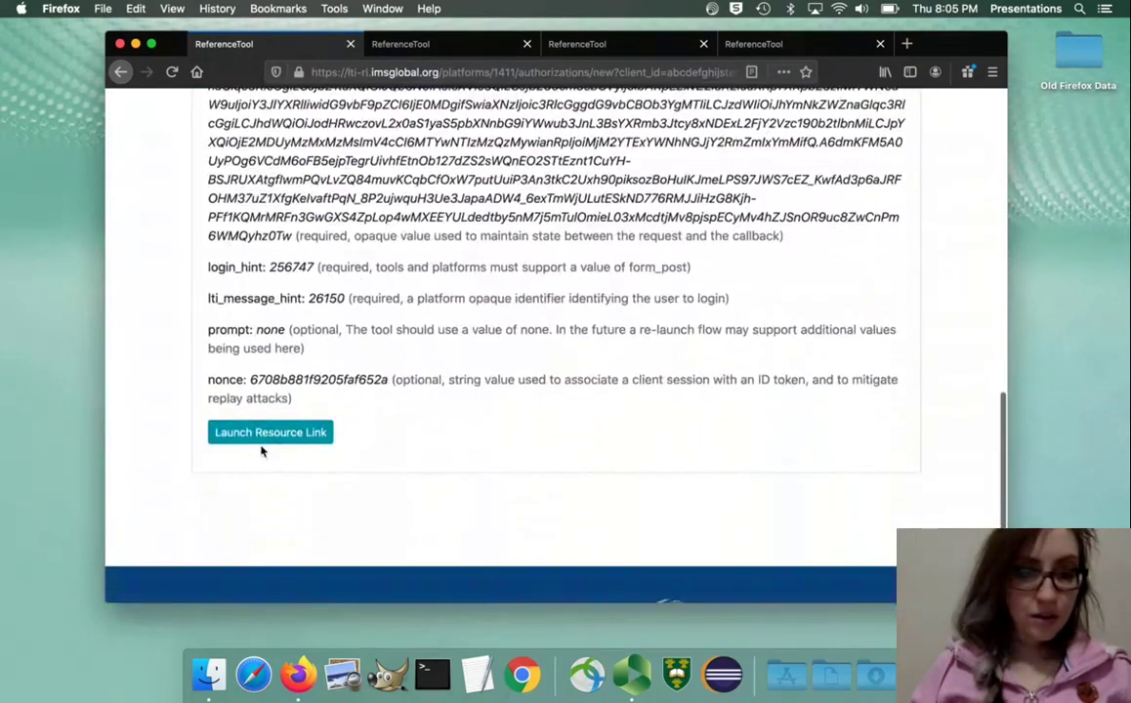
left_click(270, 442)
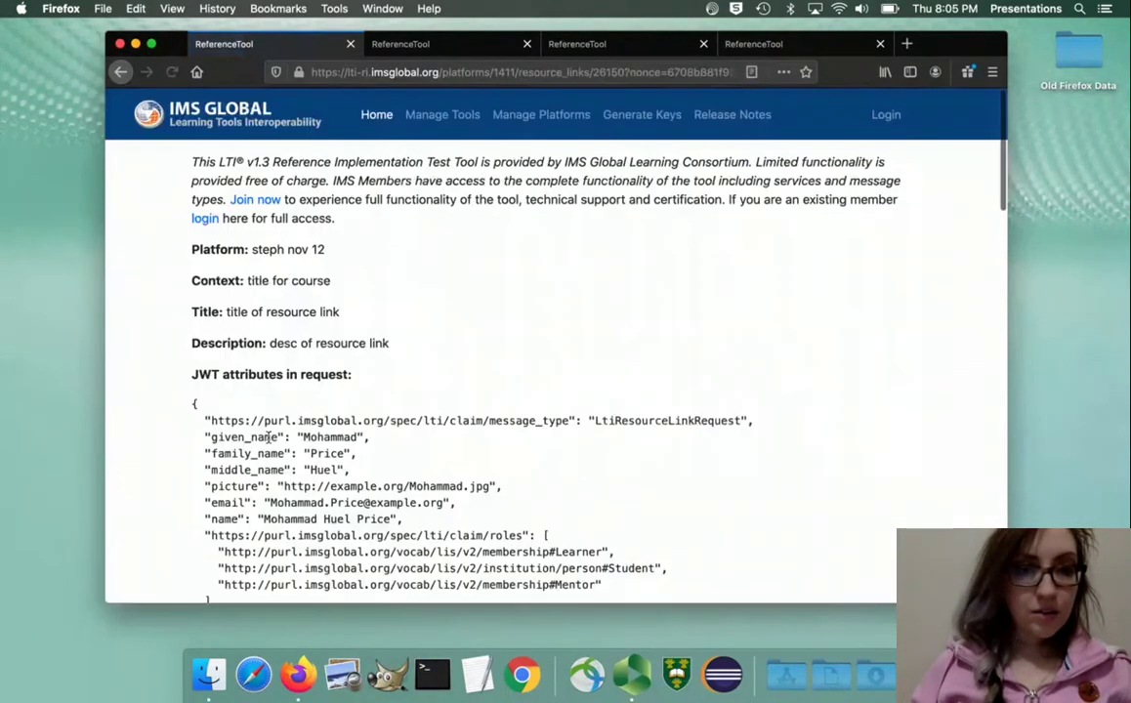
scroll(436, 293, "down", 20)
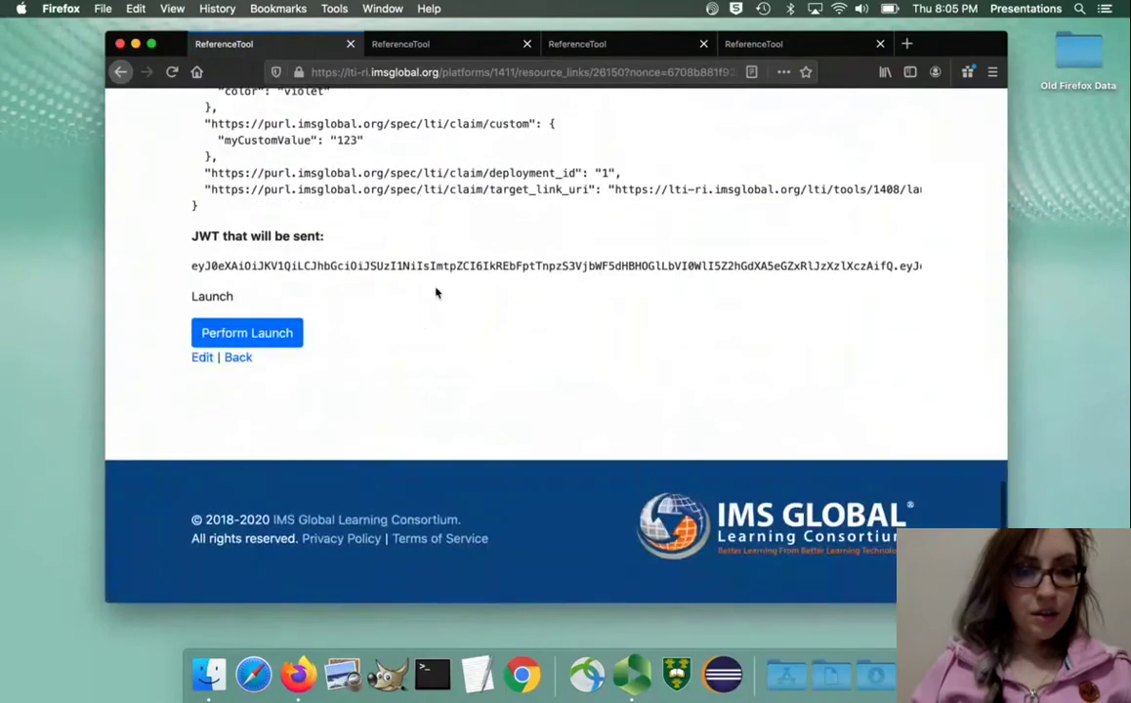
left_click(246, 335)
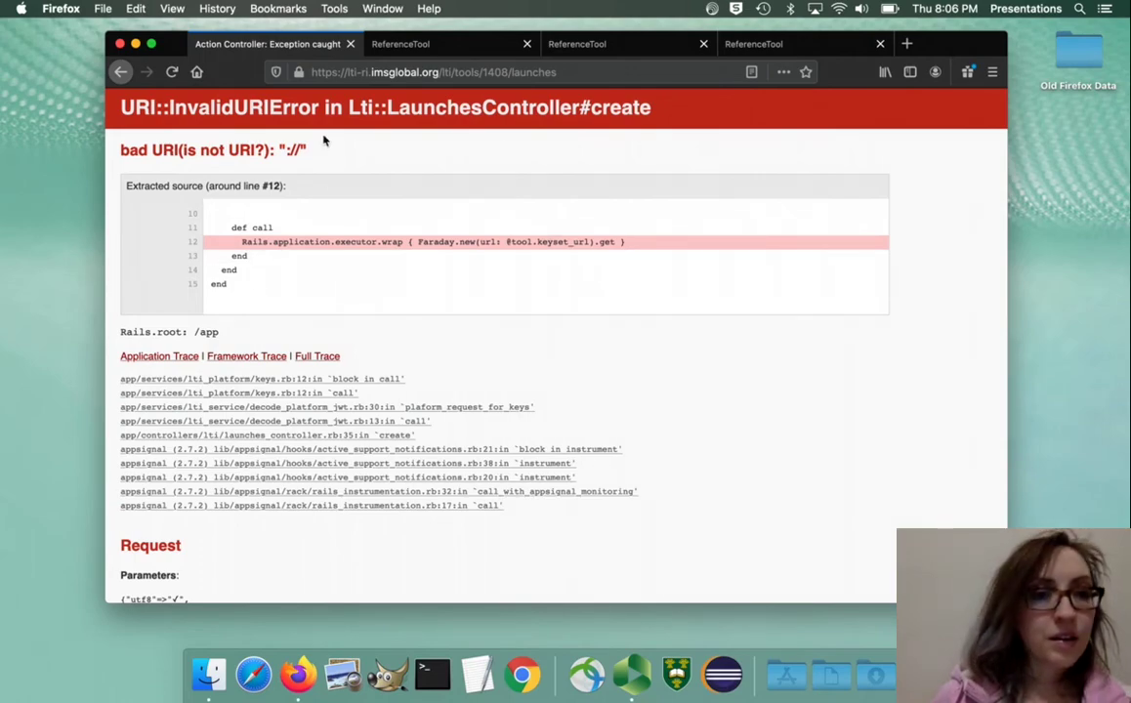
Go back through the launch pages to the steph nov 12 platform page.
left_click(121, 73)
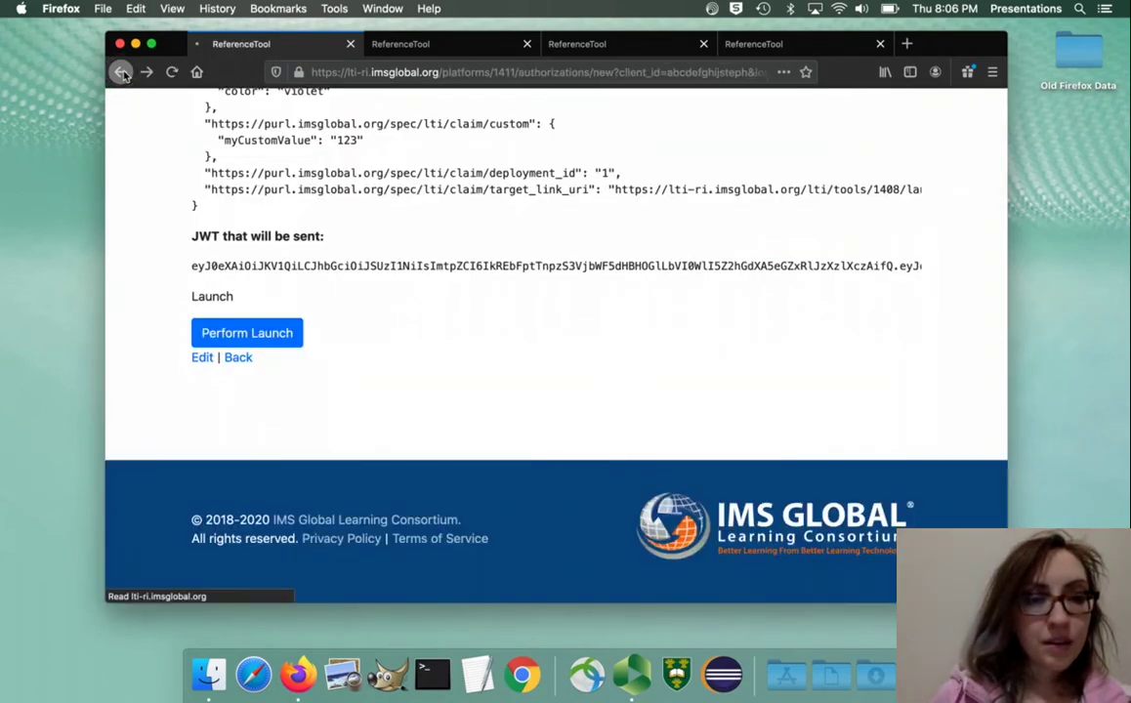
left_click(121, 73)
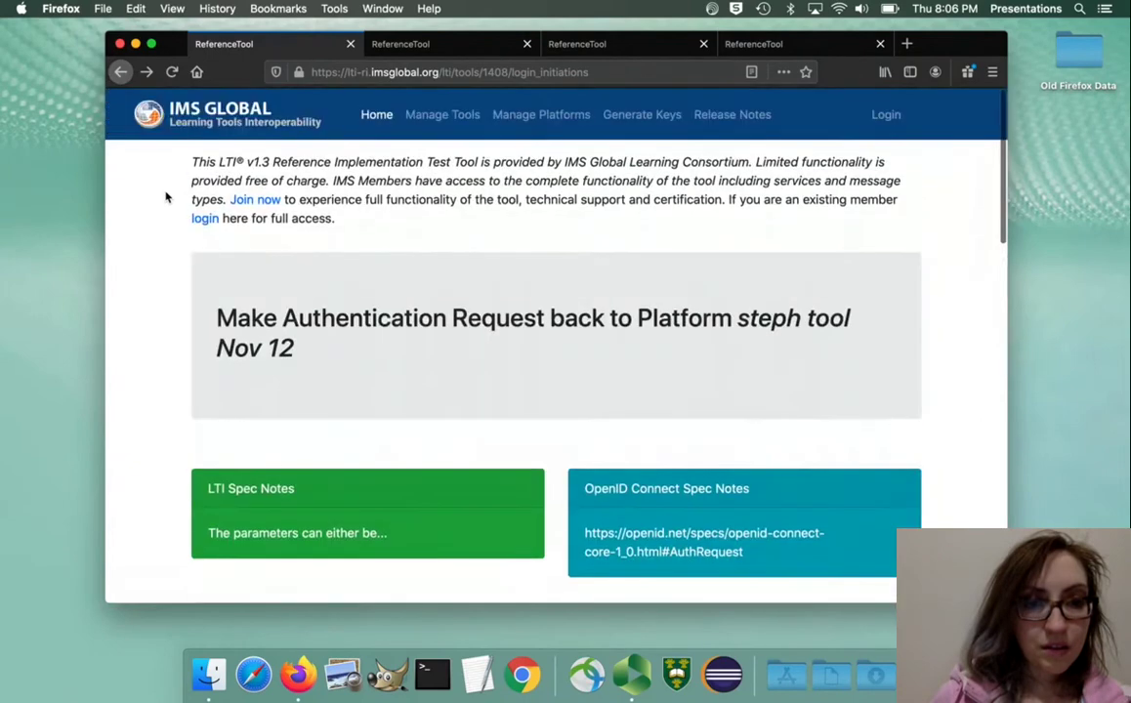
scroll(482, 216, "down", 2)
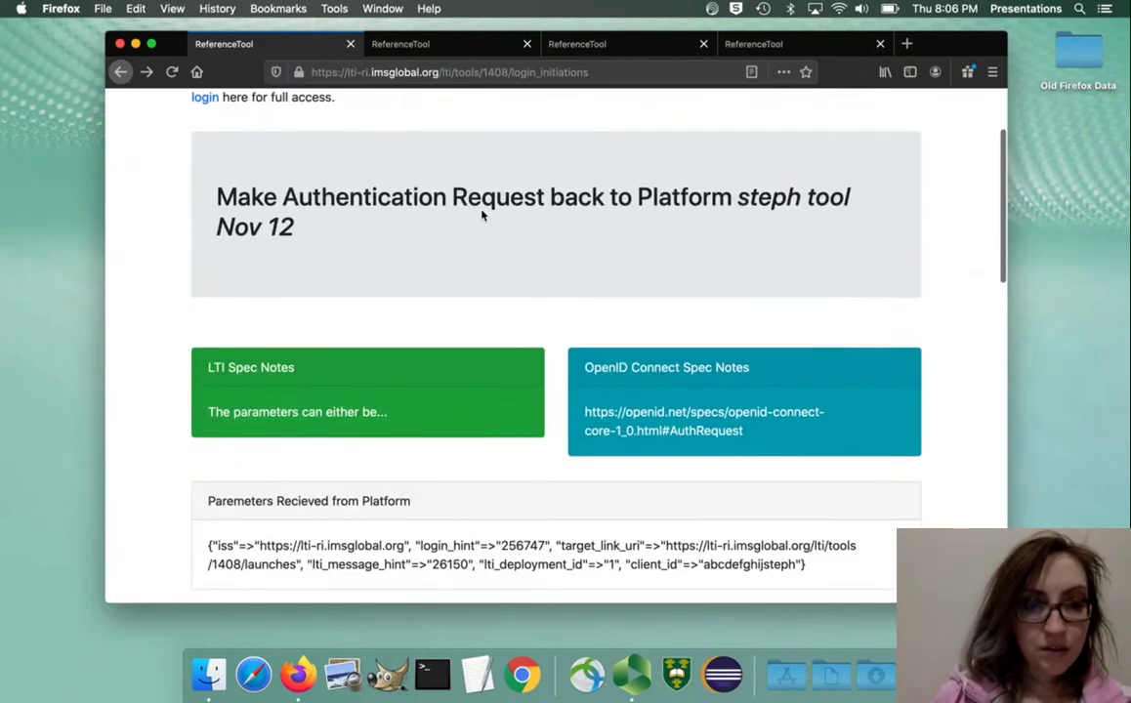
left_click(122, 73)
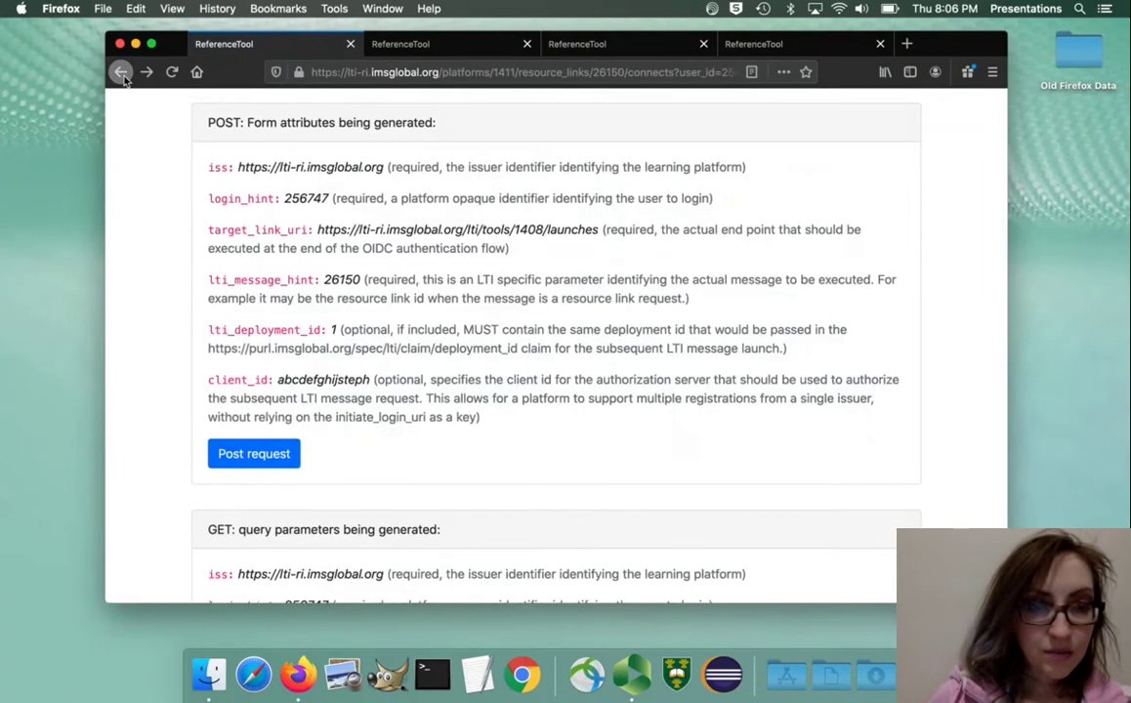
left_click(121, 73)
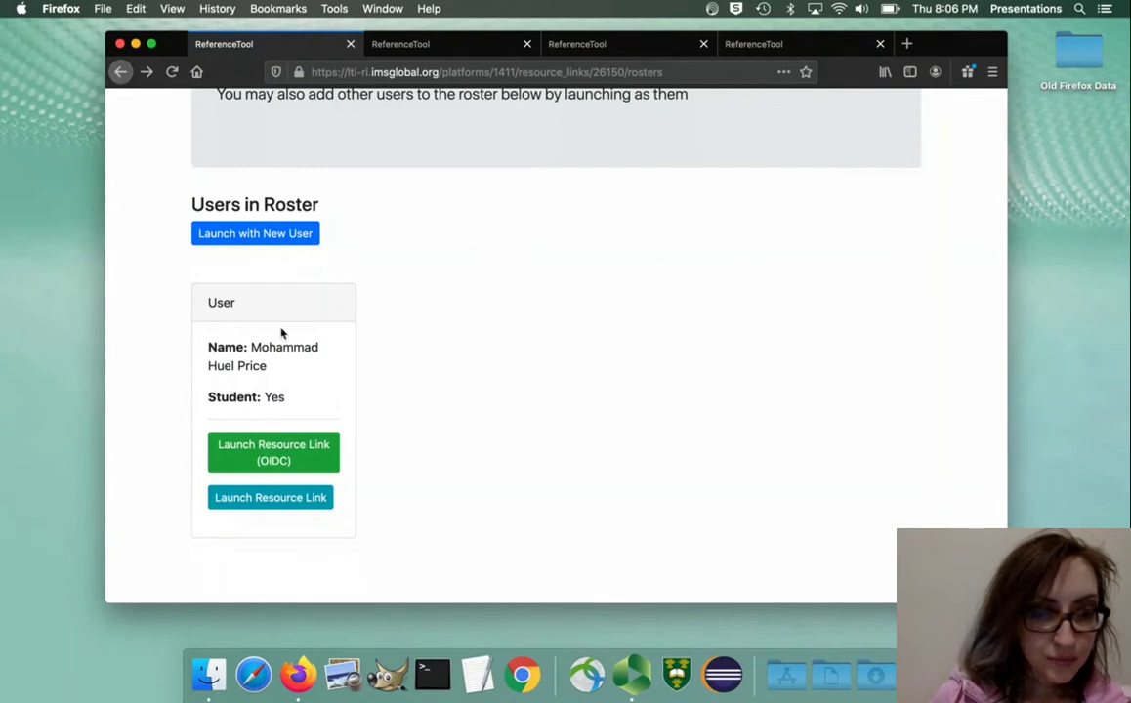
scroll(281, 333, "up", 5)
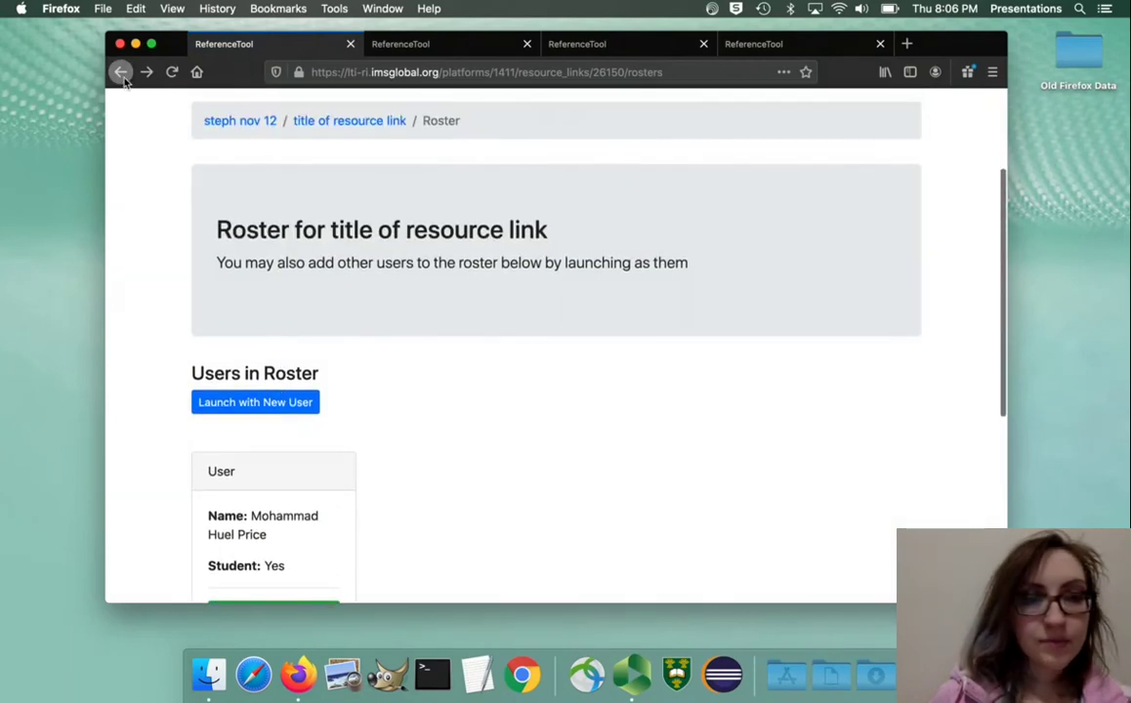
left_click(121, 73)
scroll(174, 323, "up", 1)
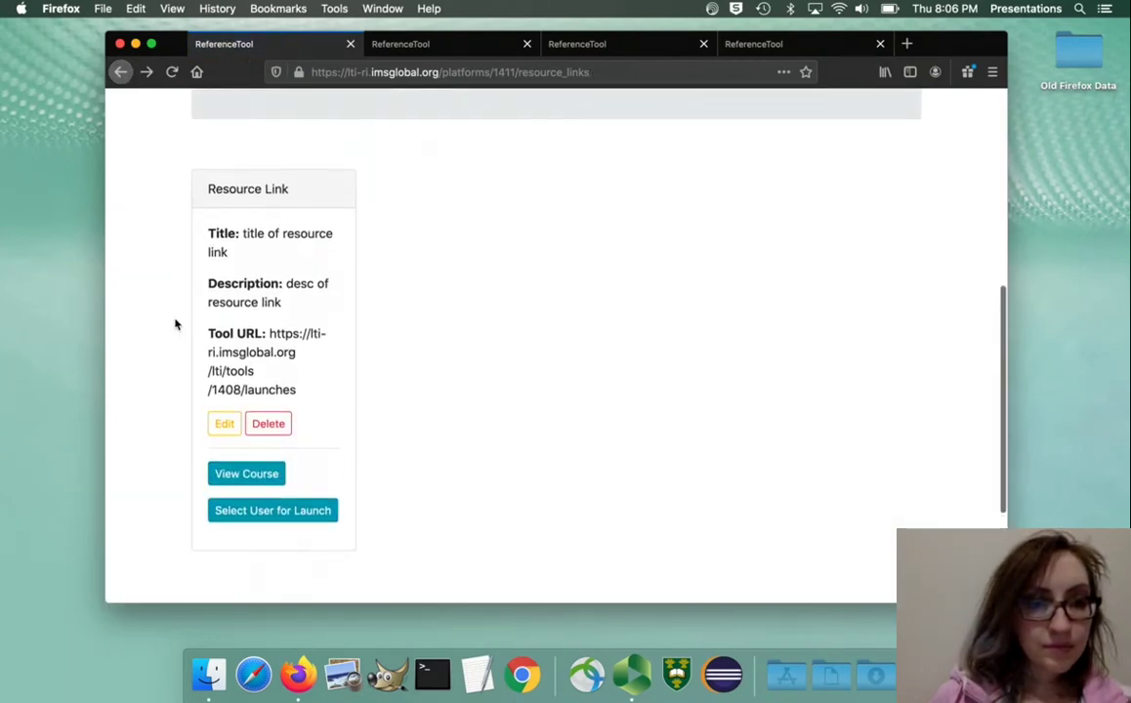
scroll(174, 324, "up", 1)
left_click(121, 72)
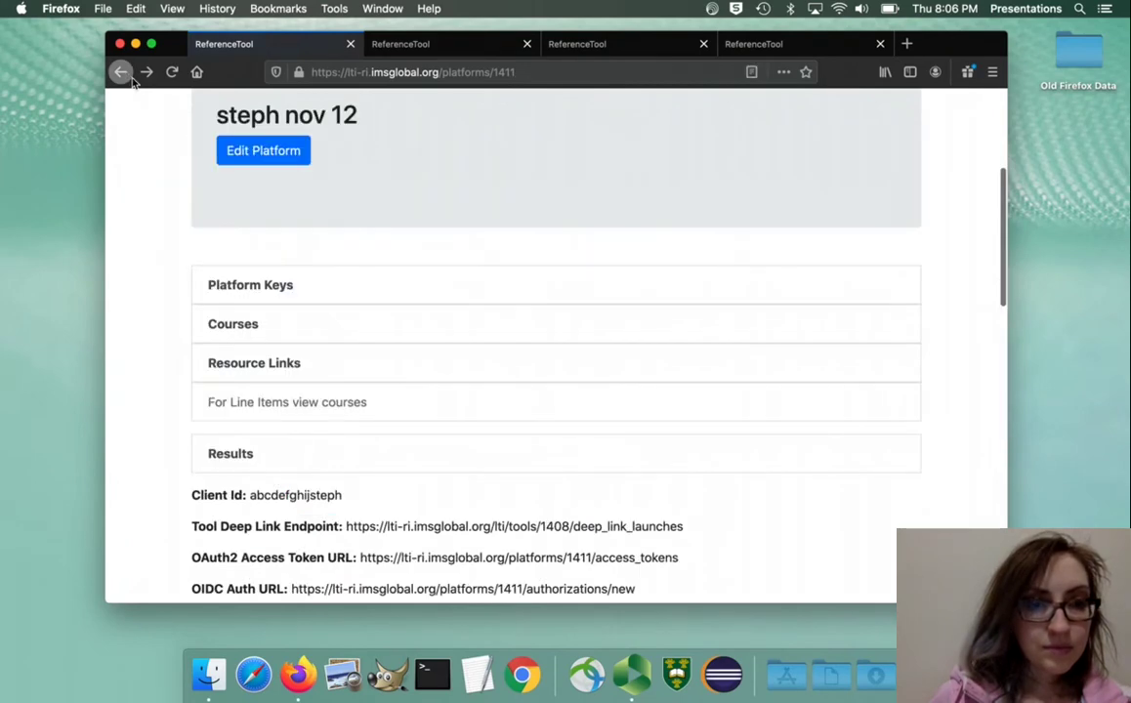
Look over the platform keys and the resource link's edit settings without saving, then pause the recording.
left_click(301, 295)
scroll(303, 295, "down", 5)
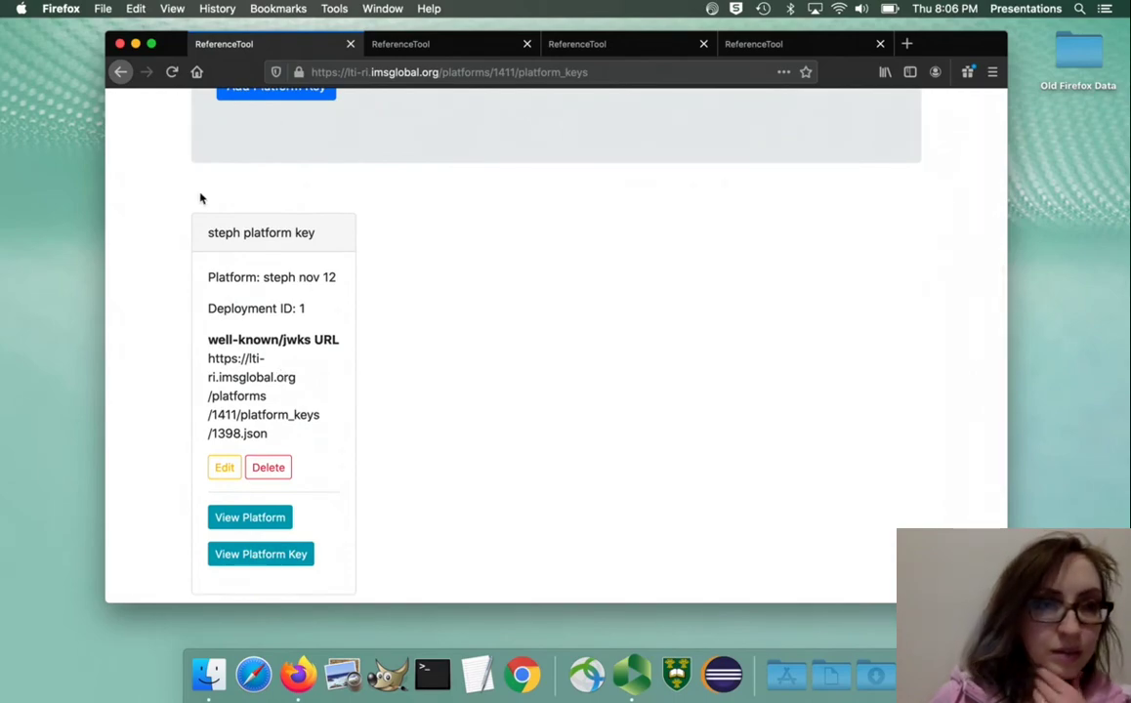
left_click(115, 73)
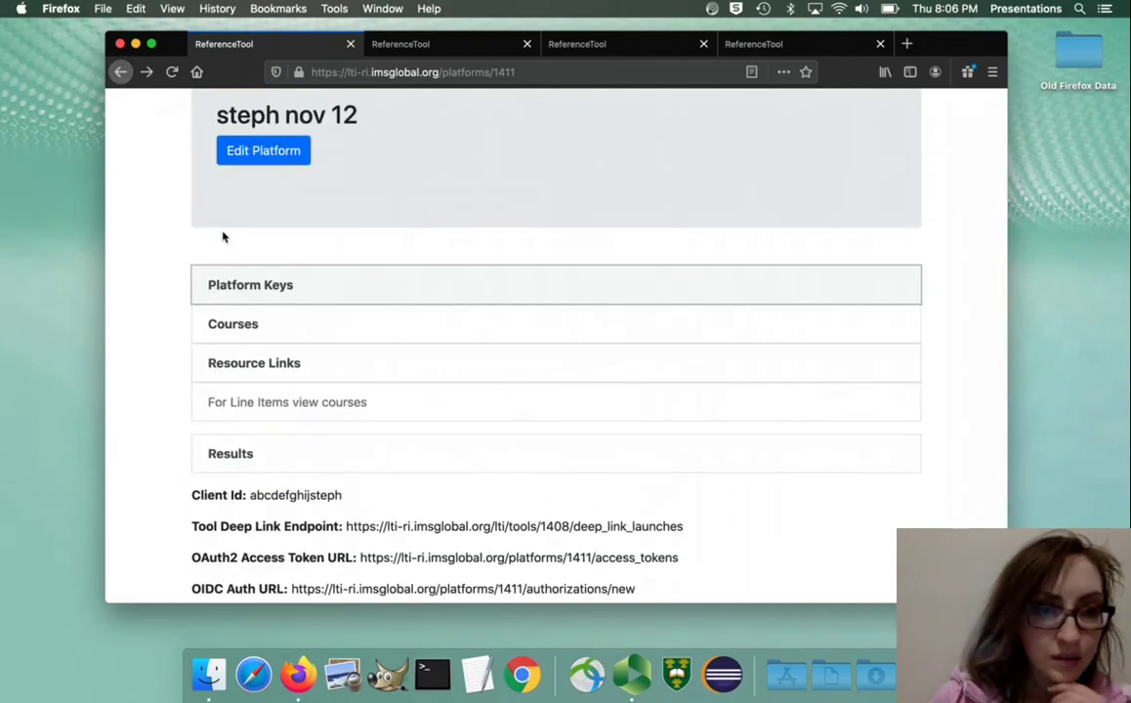
left_click(252, 368)
scroll(255, 369, "down", 8)
left_click(223, 418)
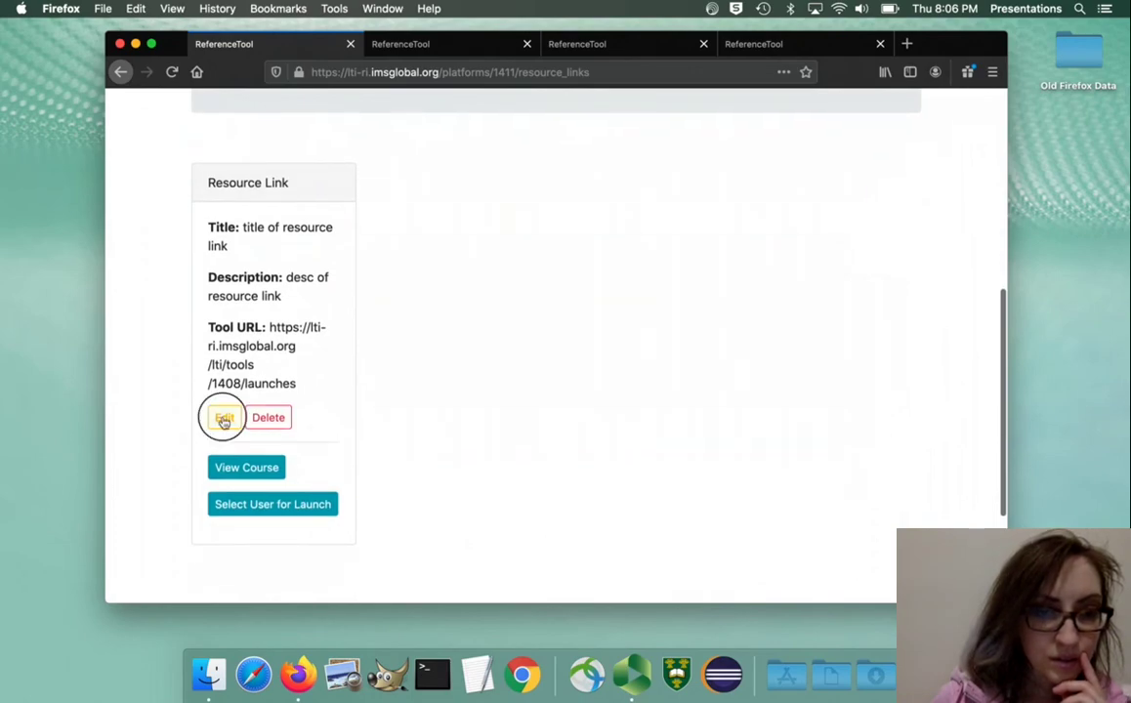
scroll(223, 422, "down", 4)
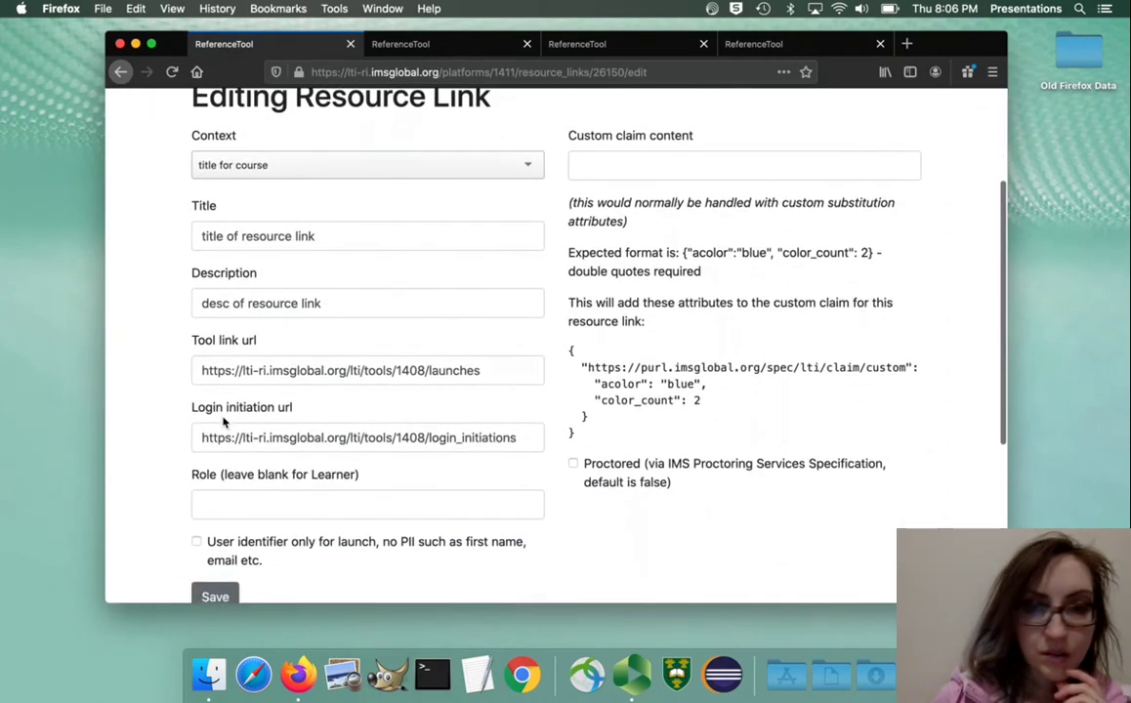
scroll(222, 422, "up", 4)
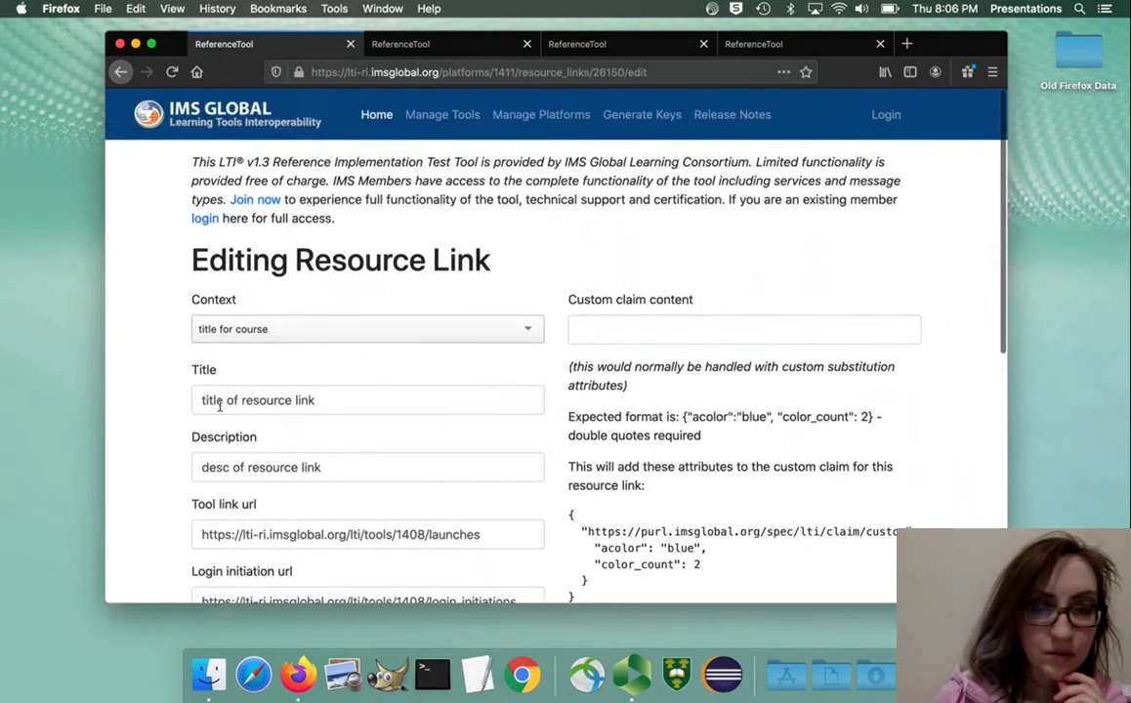
left_click(122, 72)
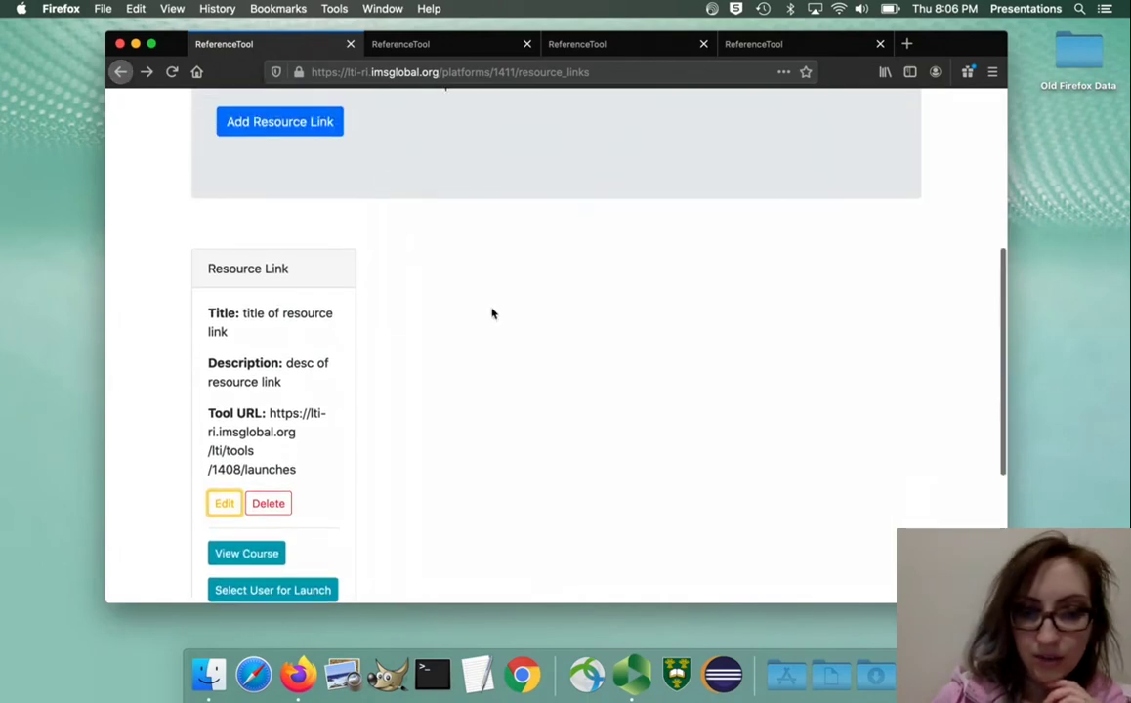
left_click(631, 674)
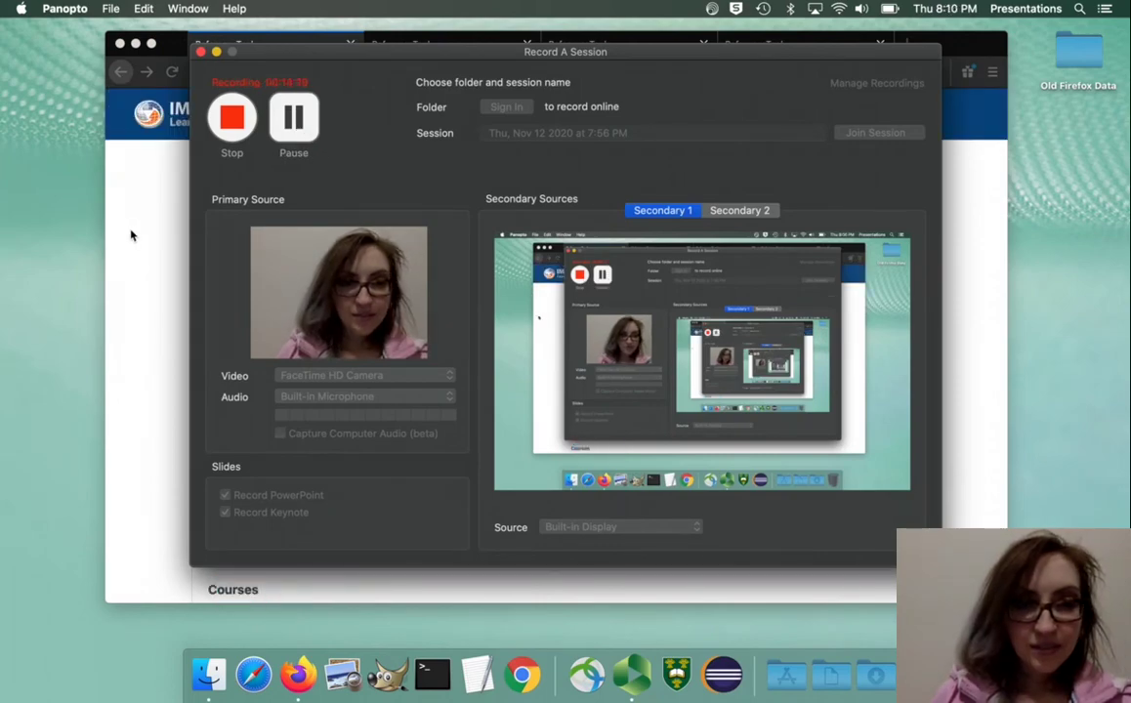
left_click(131, 236)
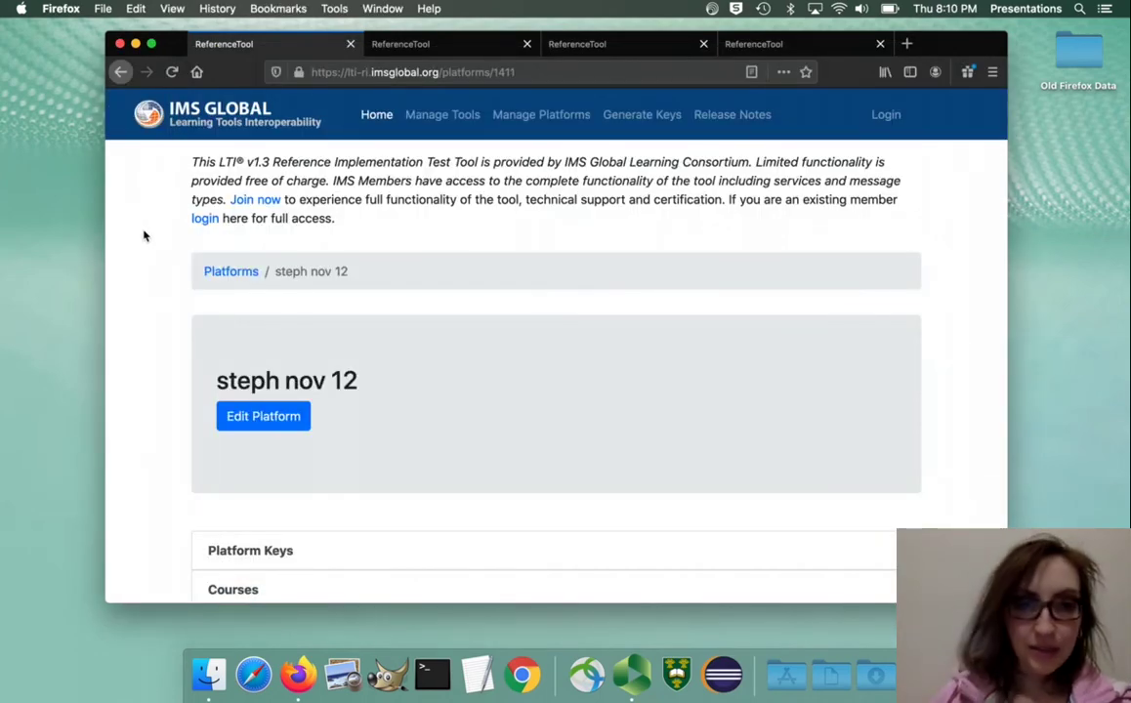
Copy the platform key's 1398.json jwks URL from the platform keys page.
scroll(309, 284, "down", 5)
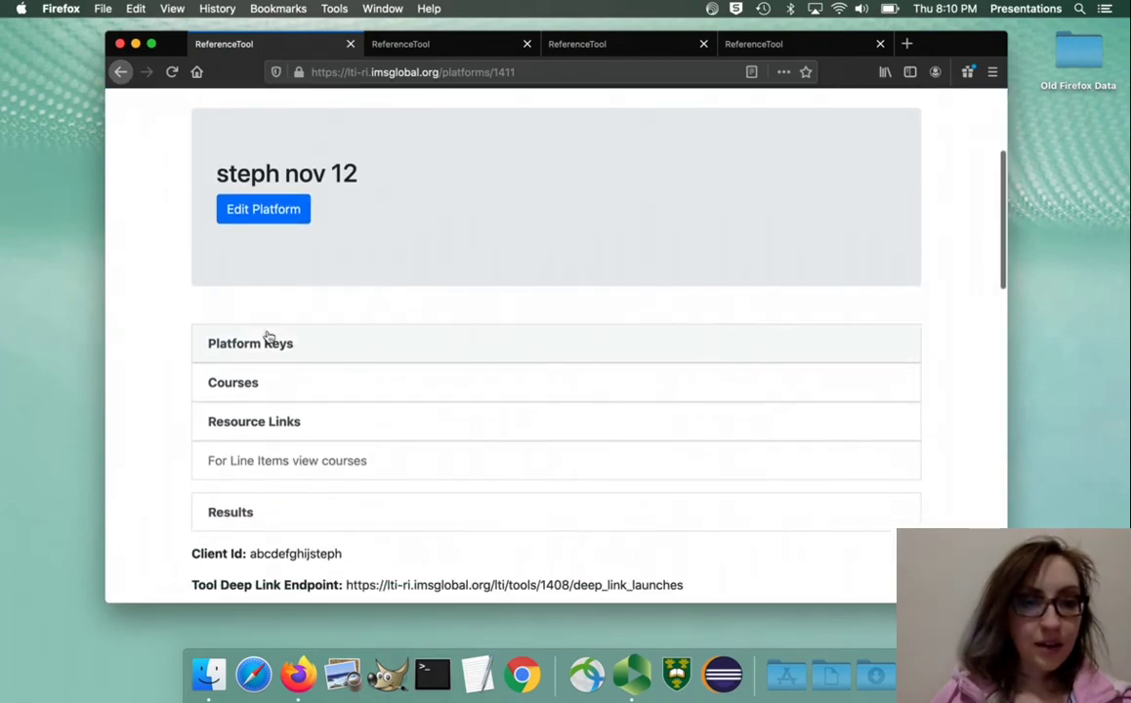
left_click(260, 348)
scroll(260, 350, "down", 5)
scroll(260, 350, "down", 2)
left_click_drag(207, 420, 259, 503)
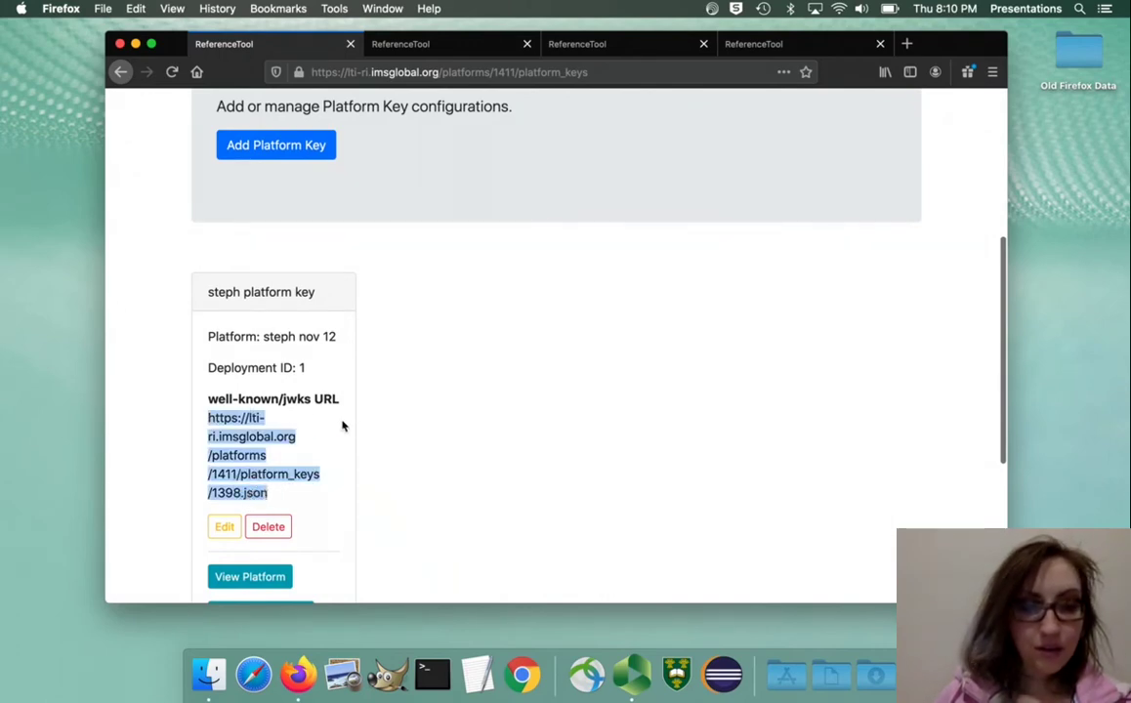
key("super+c")
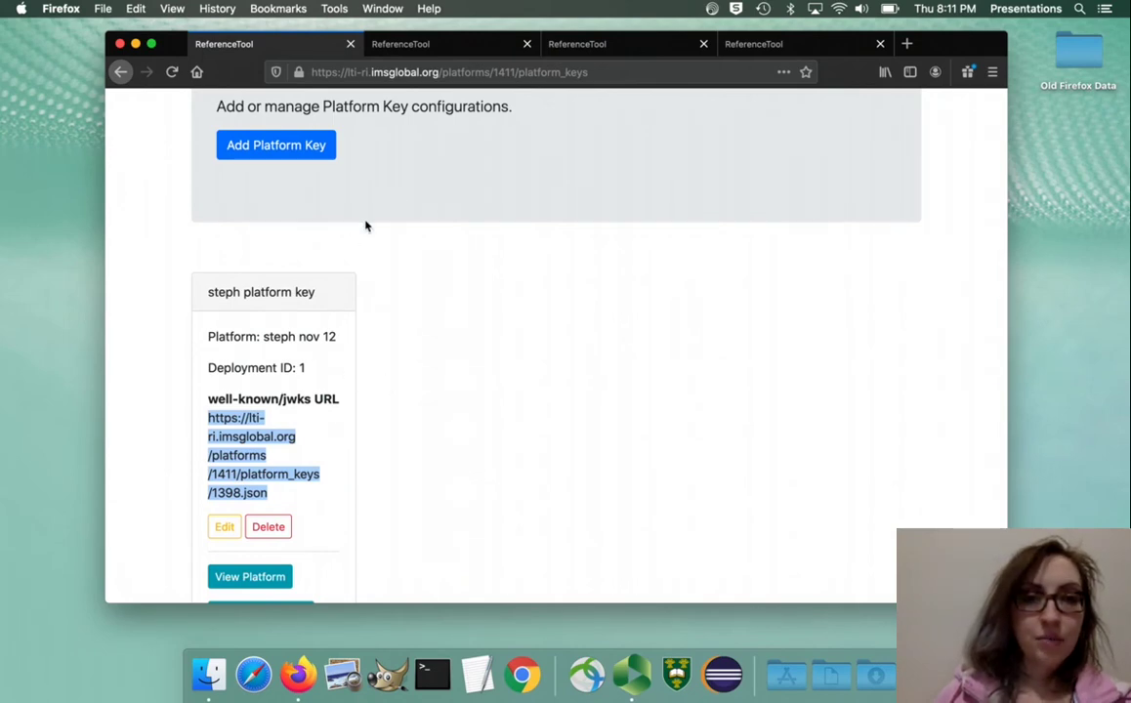
Paste the jwks URL into steph tool Nov 12's Keyset url and update the tool.
left_click(432, 45)
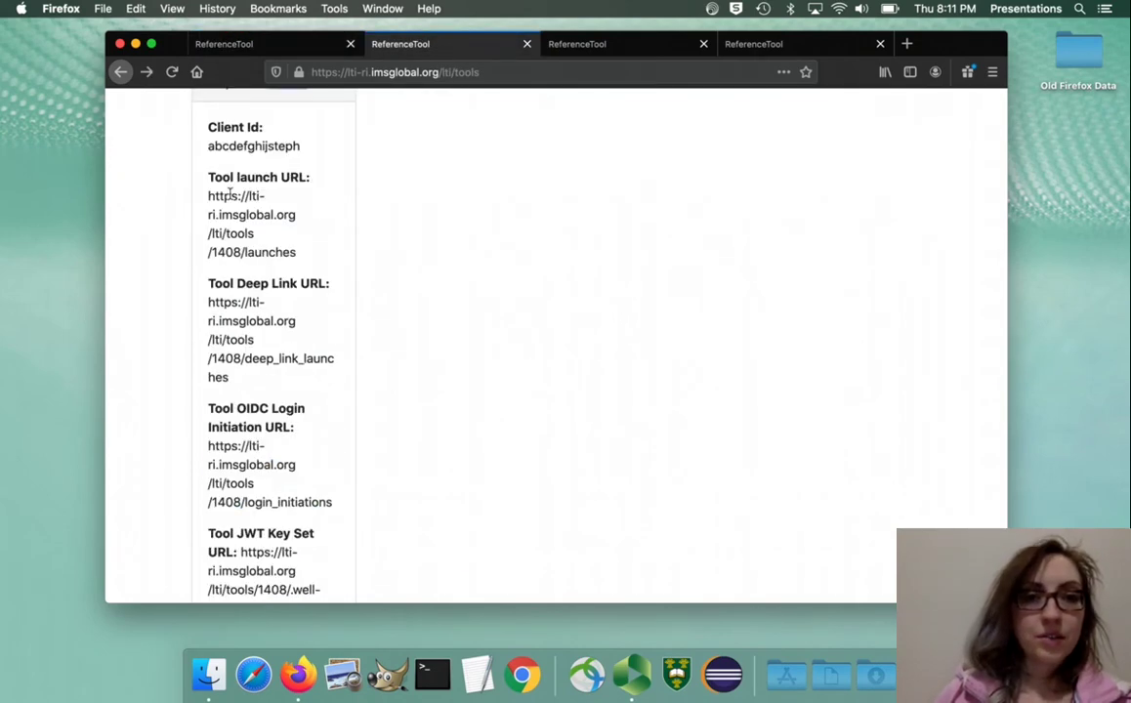
scroll(208, 273, "up", 2)
scroll(208, 273, "down", 5)
left_click(224, 463)
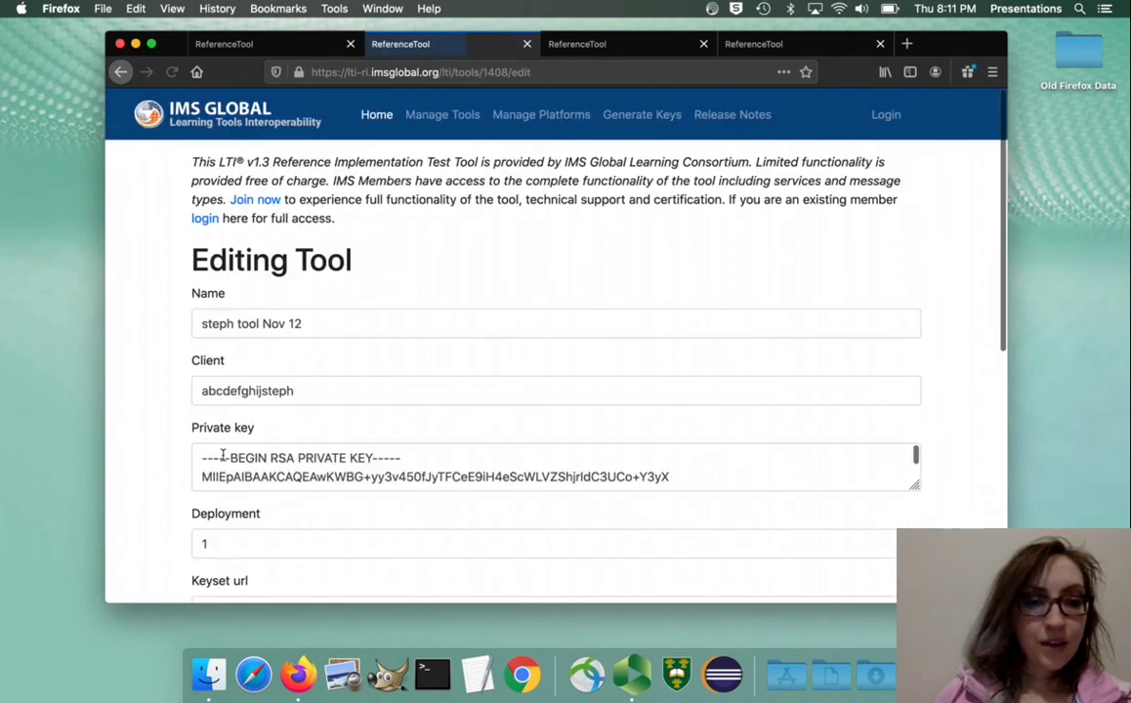
scroll(313, 293, "down", 5)
left_click(237, 402)
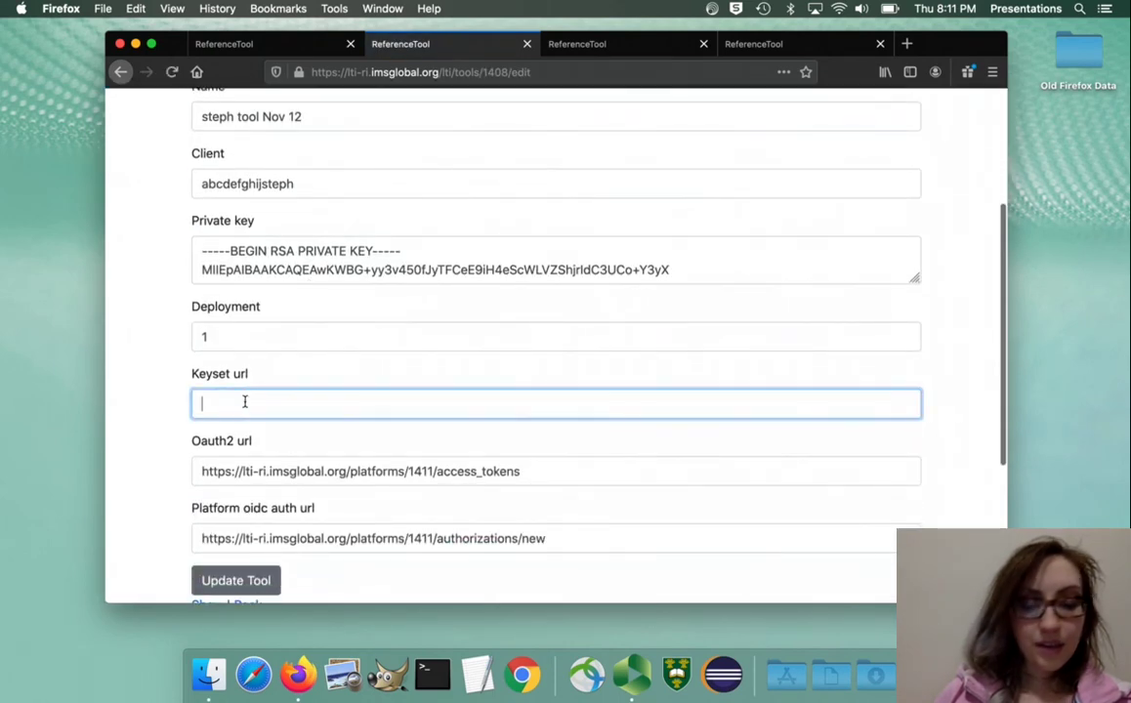
key("super+v")
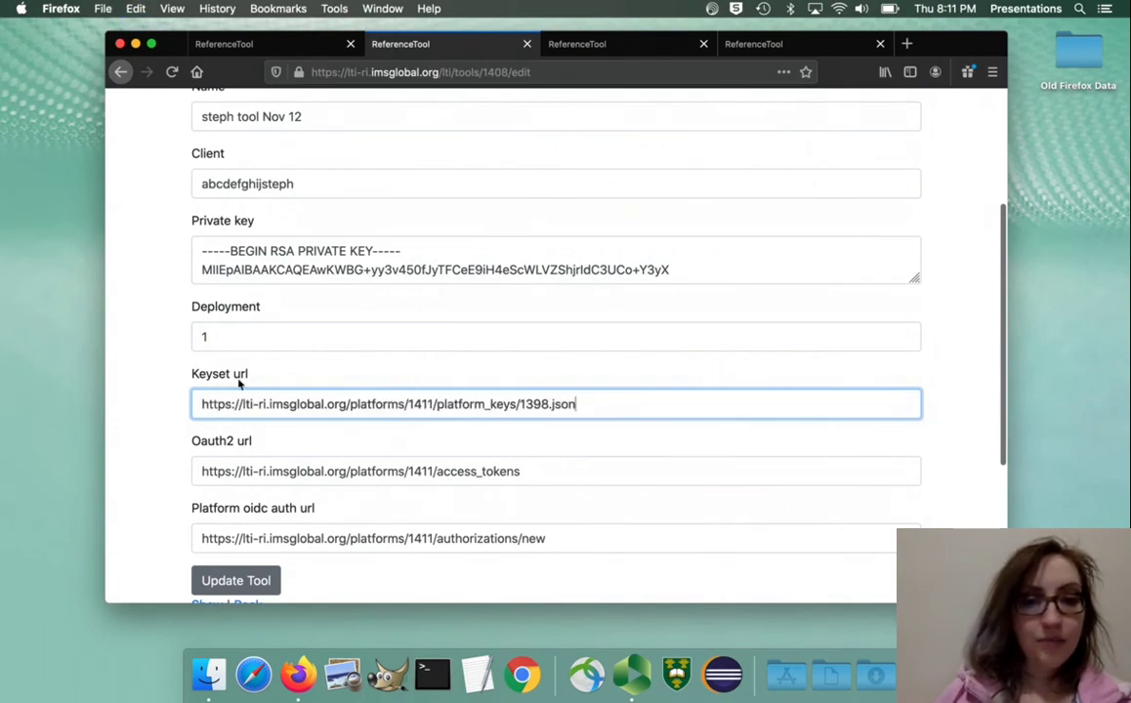
scroll(200, 417, "down", 2)
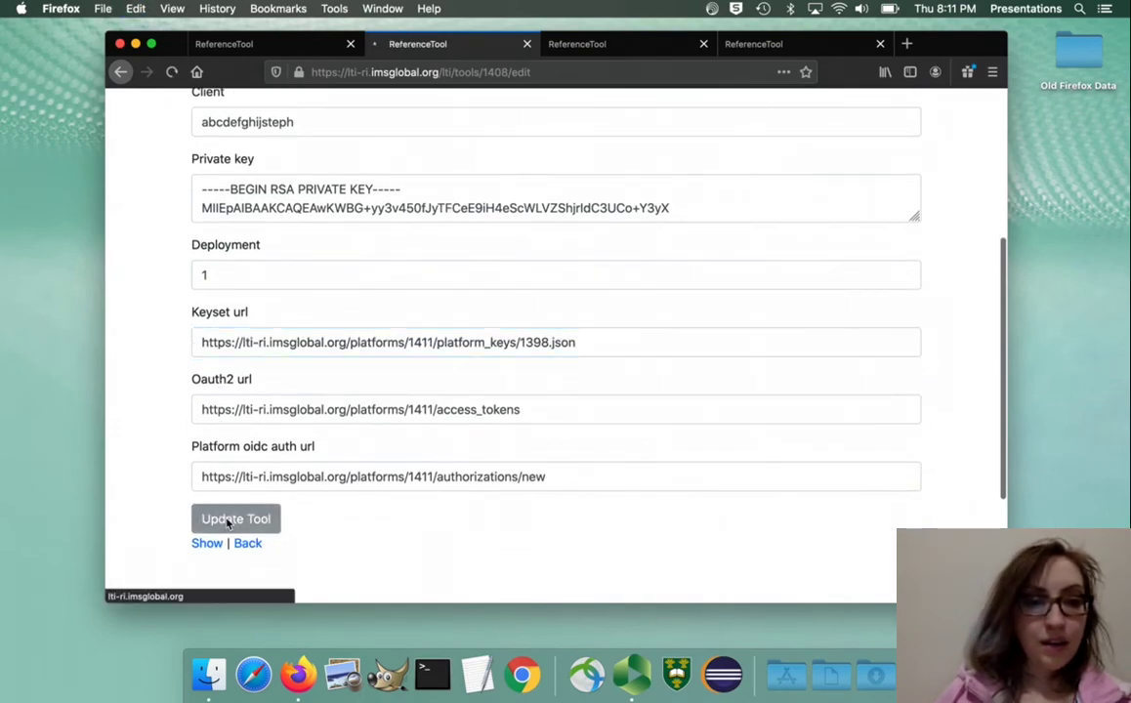
left_click(224, 519)
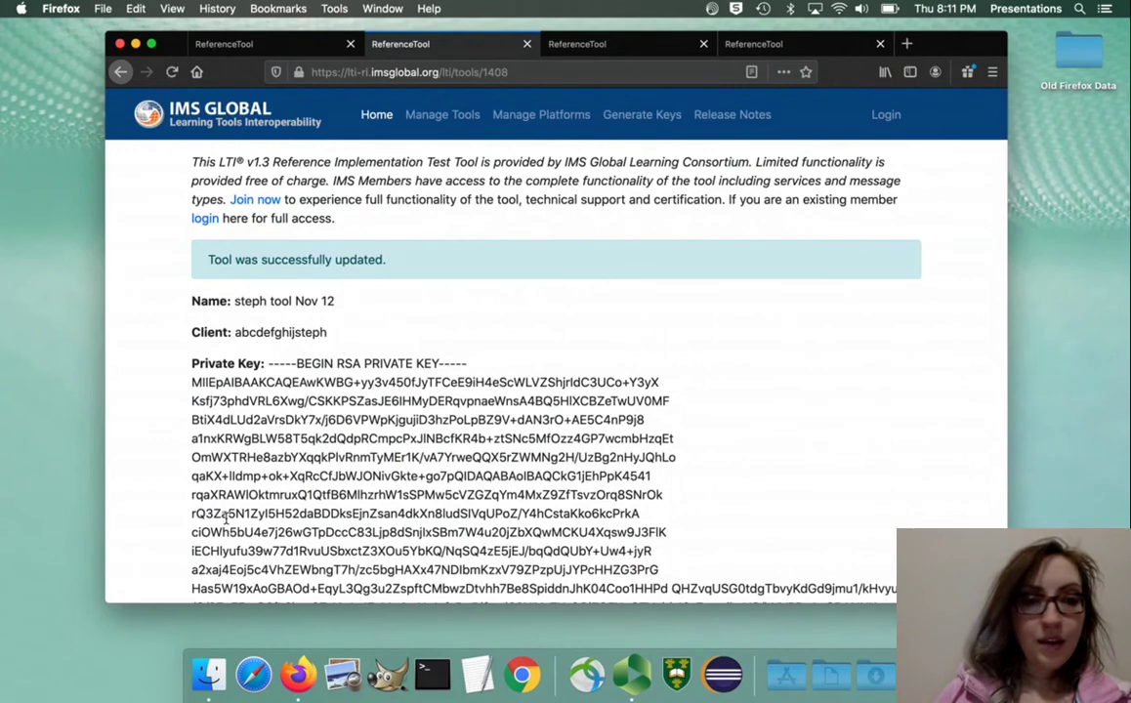
left_click(256, 44)
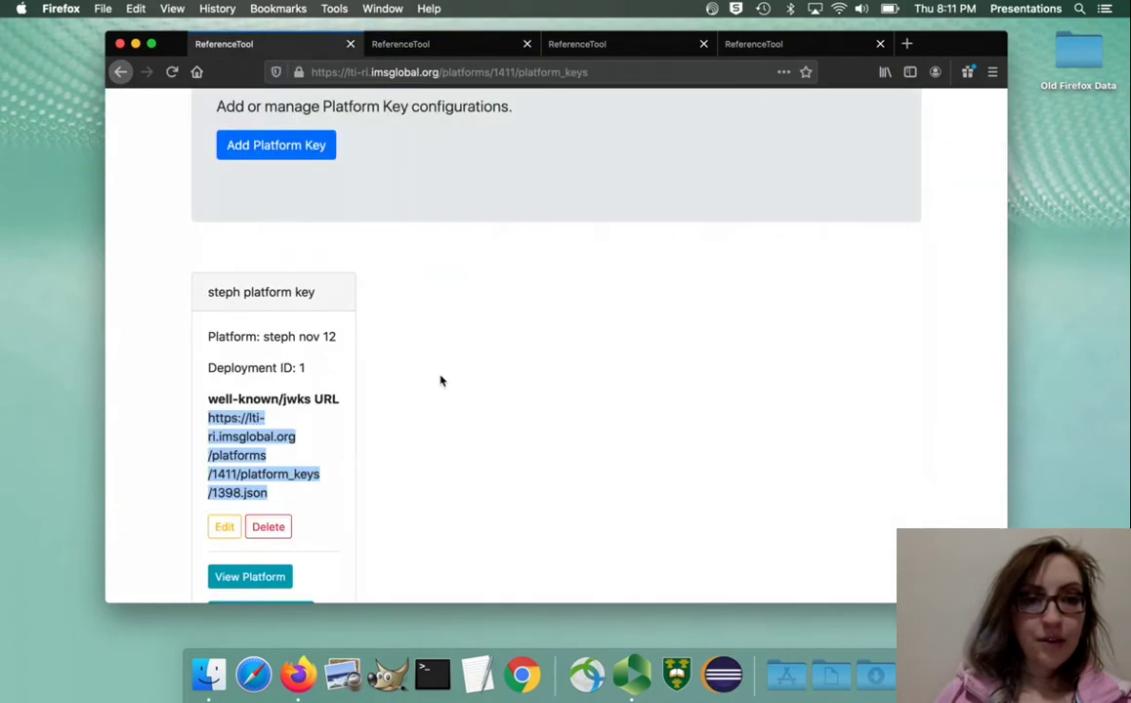
Open steph nov 12's resource links, select the roster student, and start the OIDC launch.
scroll(440, 381, "up", 5)
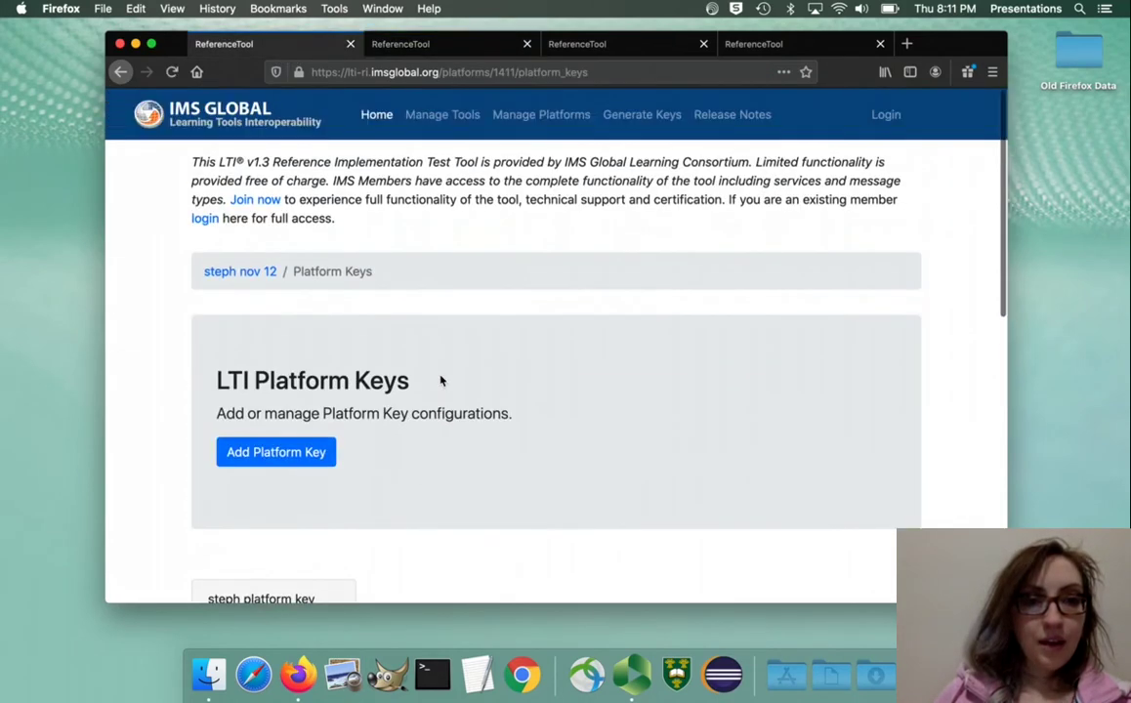
left_click(252, 274)
scroll(250, 379, "down", 5)
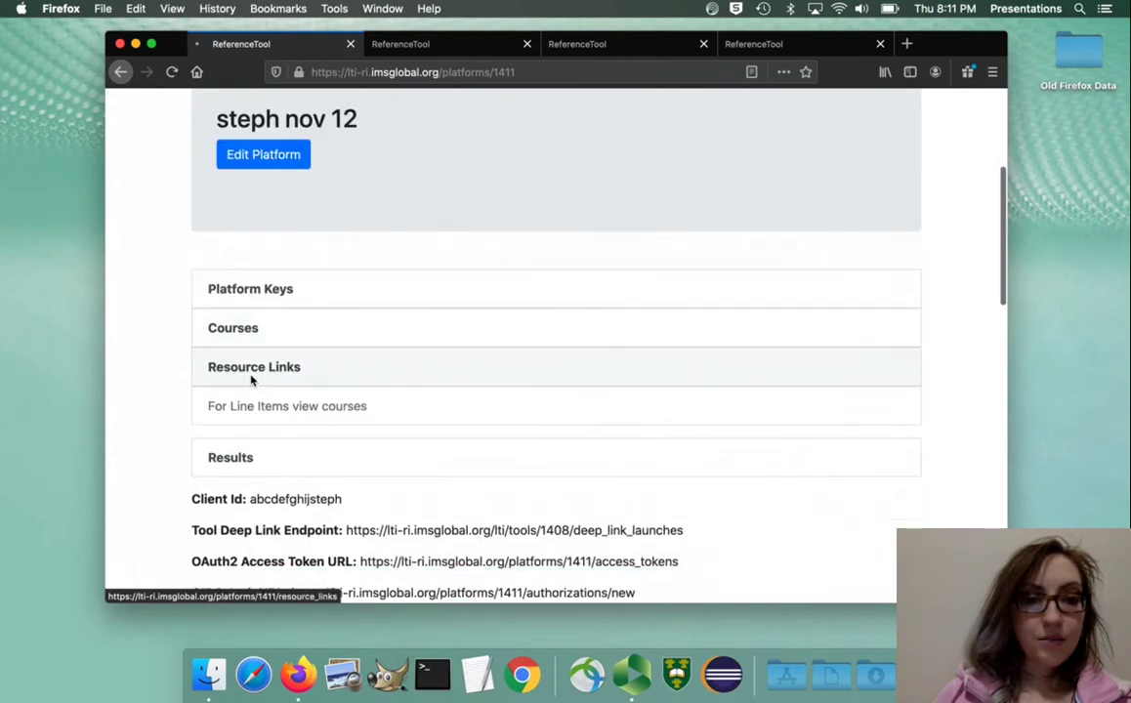
left_click(251, 379)
scroll(250, 377, "down", 5)
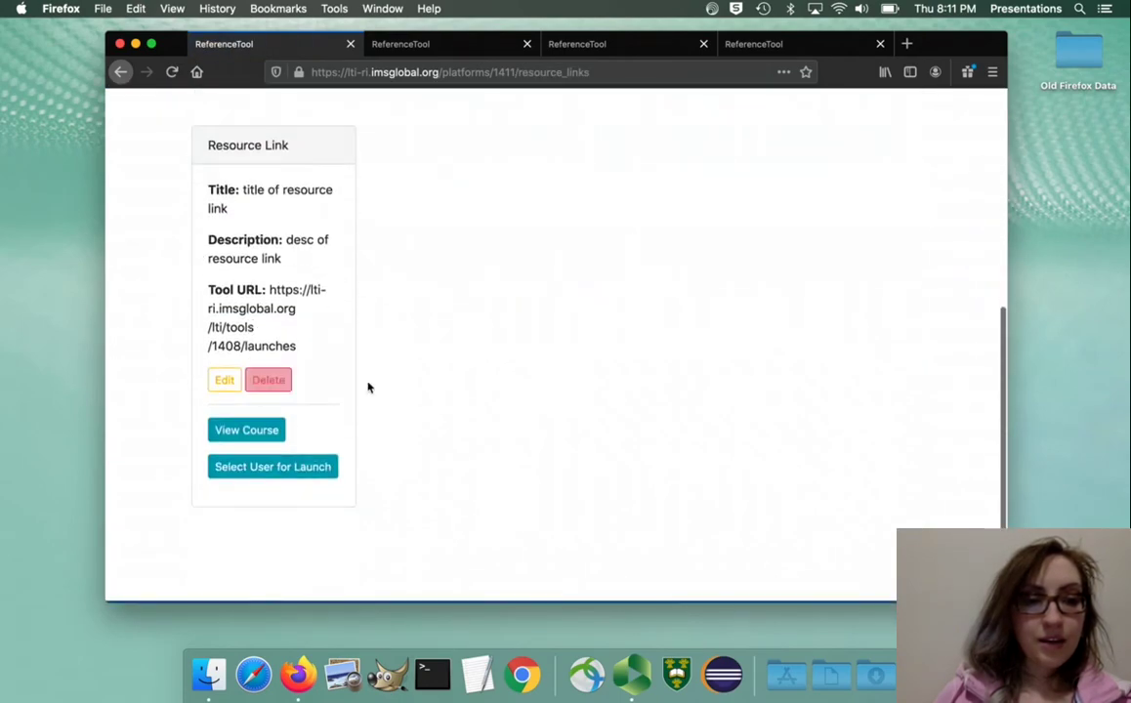
left_click(295, 466)
scroll(447, 316, "down", 5)
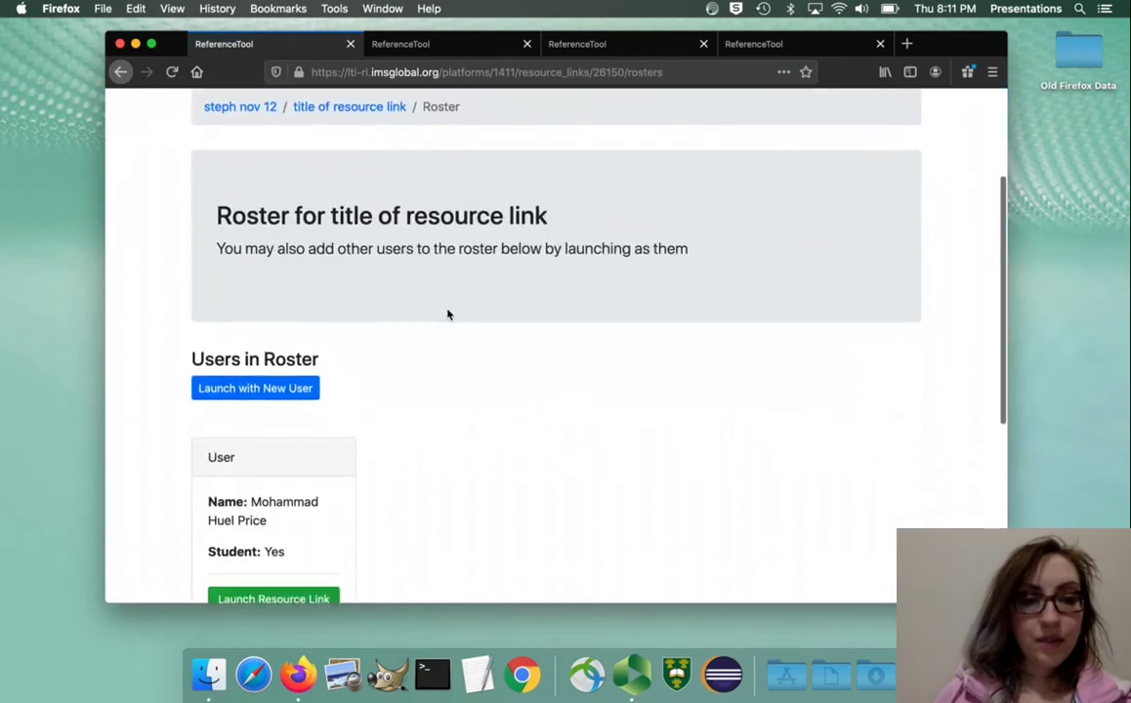
scroll(447, 315, "down", 2)
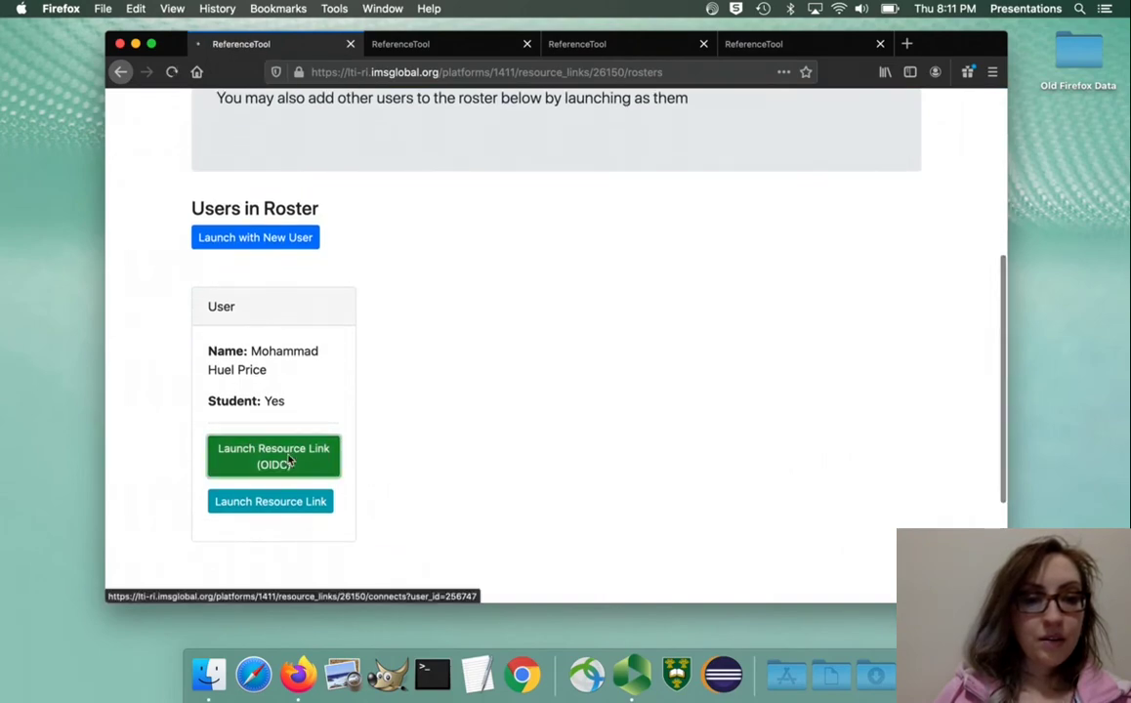
left_click(274, 456)
Post the login initiation, send the authentication request, then launch and perform the launch without errors.
scroll(291, 455, "down", 3)
scroll(289, 455, "down", 13)
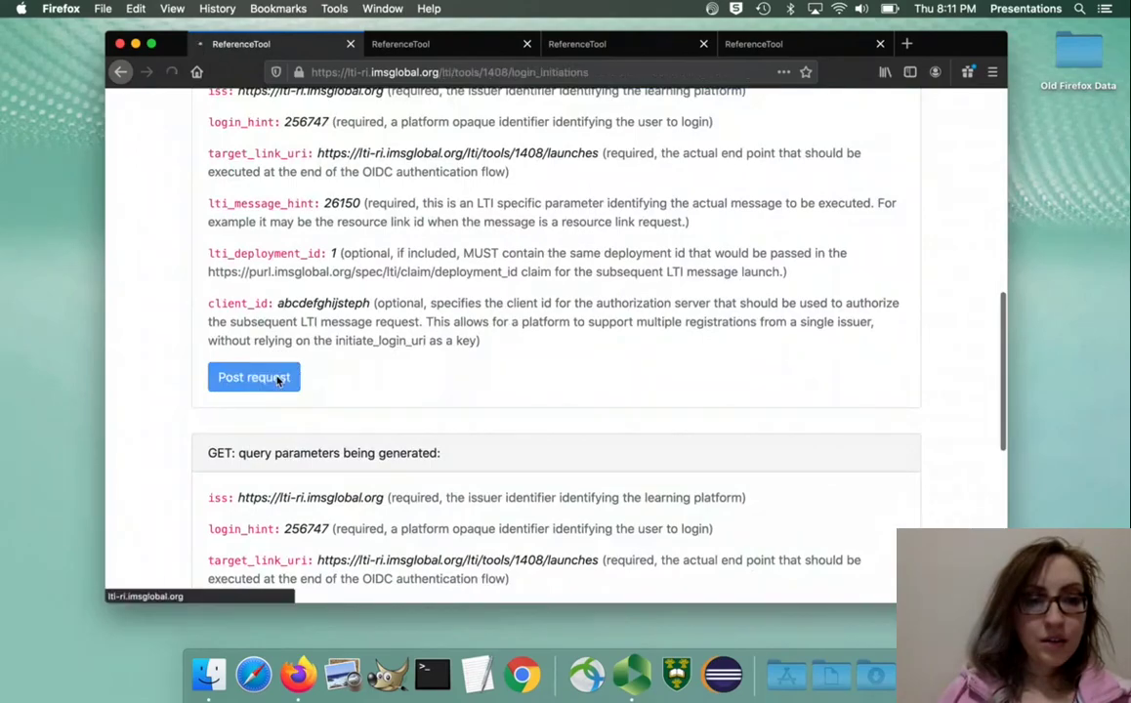
left_click(283, 378)
scroll(540, 325, "down", 20)
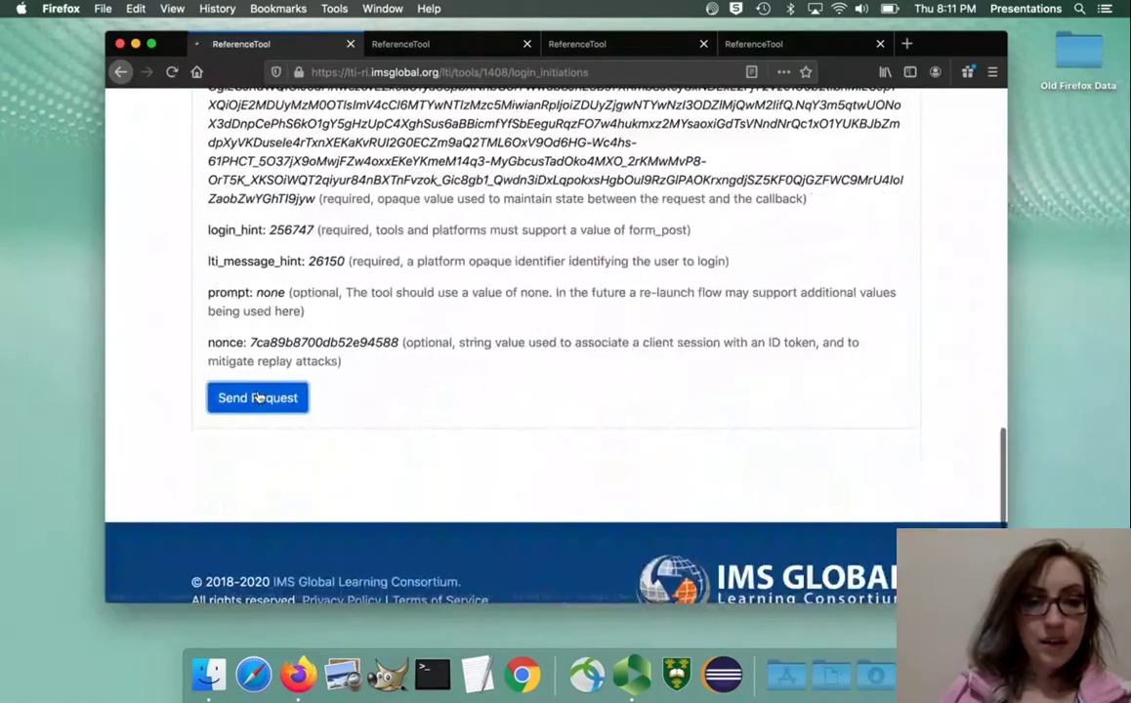
left_click(258, 397)
scroll(486, 312, "down", 8)
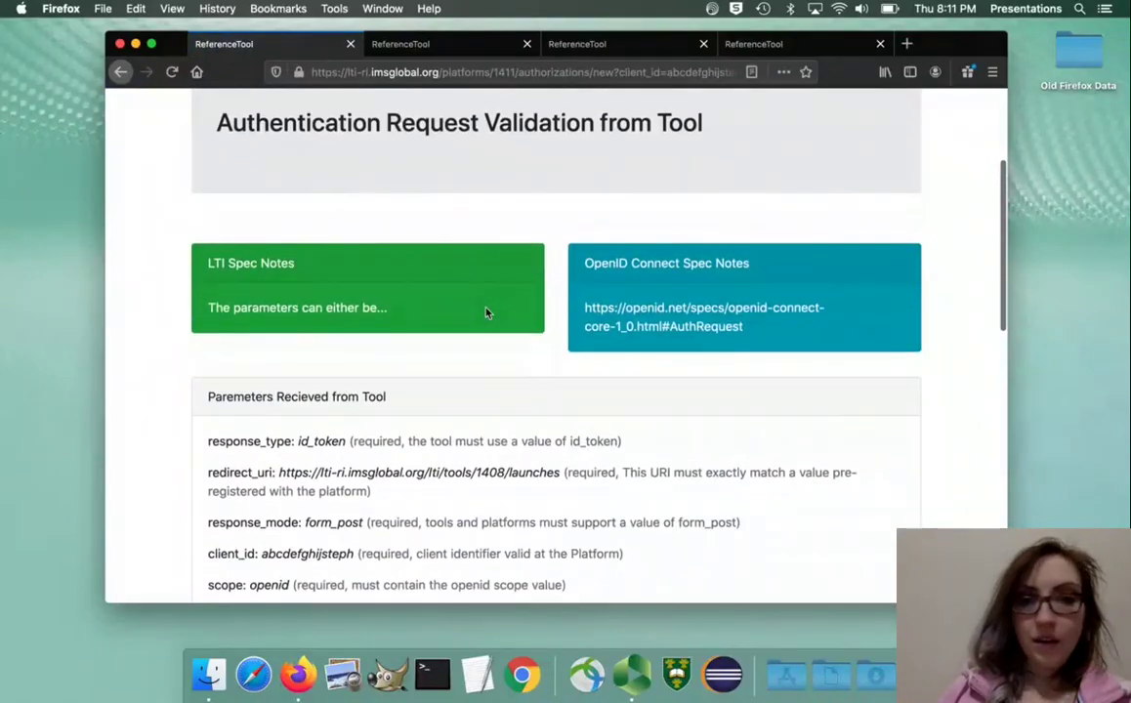
scroll(486, 313, "down", 10)
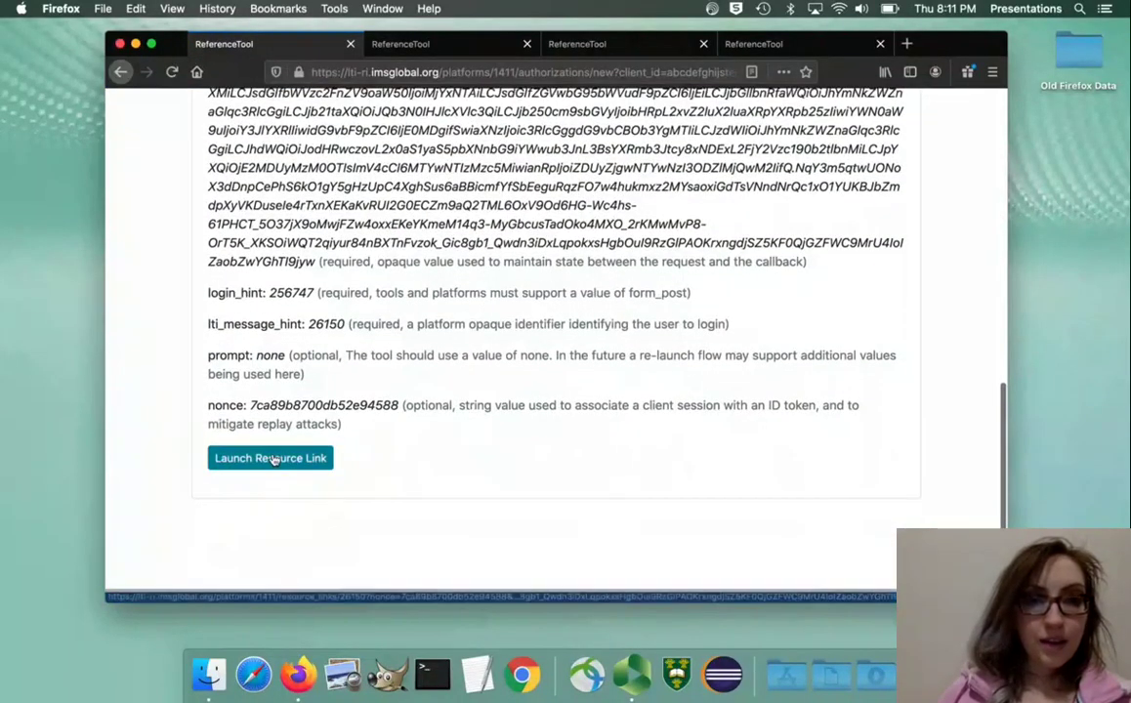
left_click(273, 458)
scroll(273, 453, "down", 20)
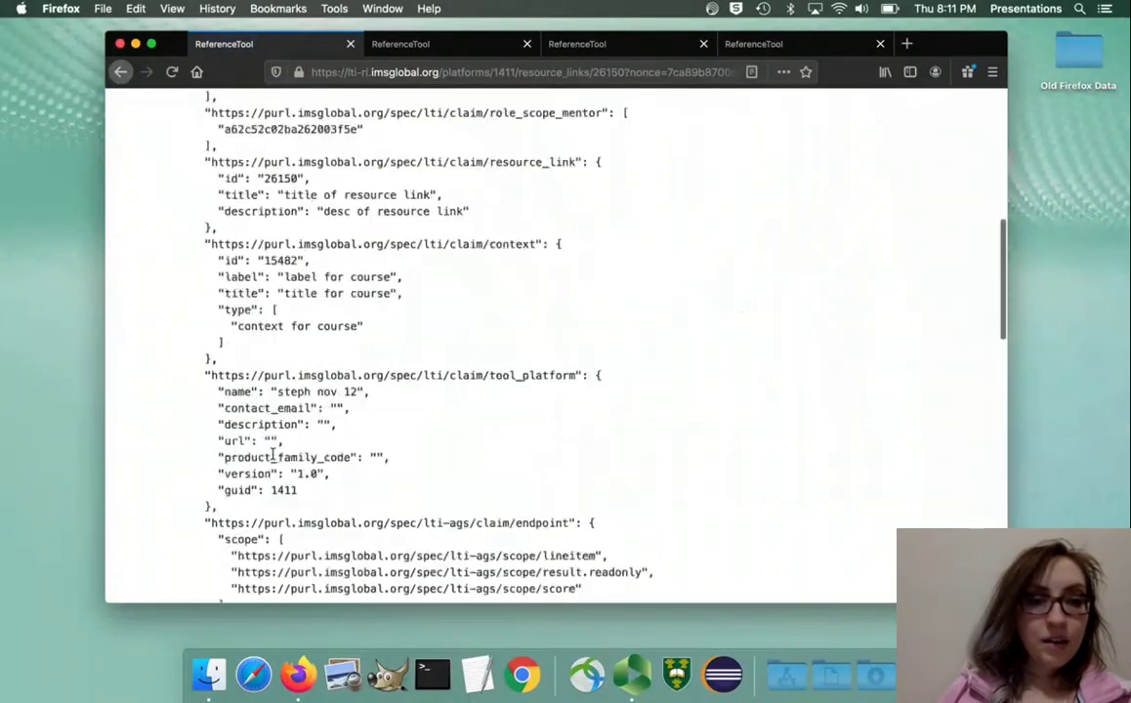
left_click(273, 352)
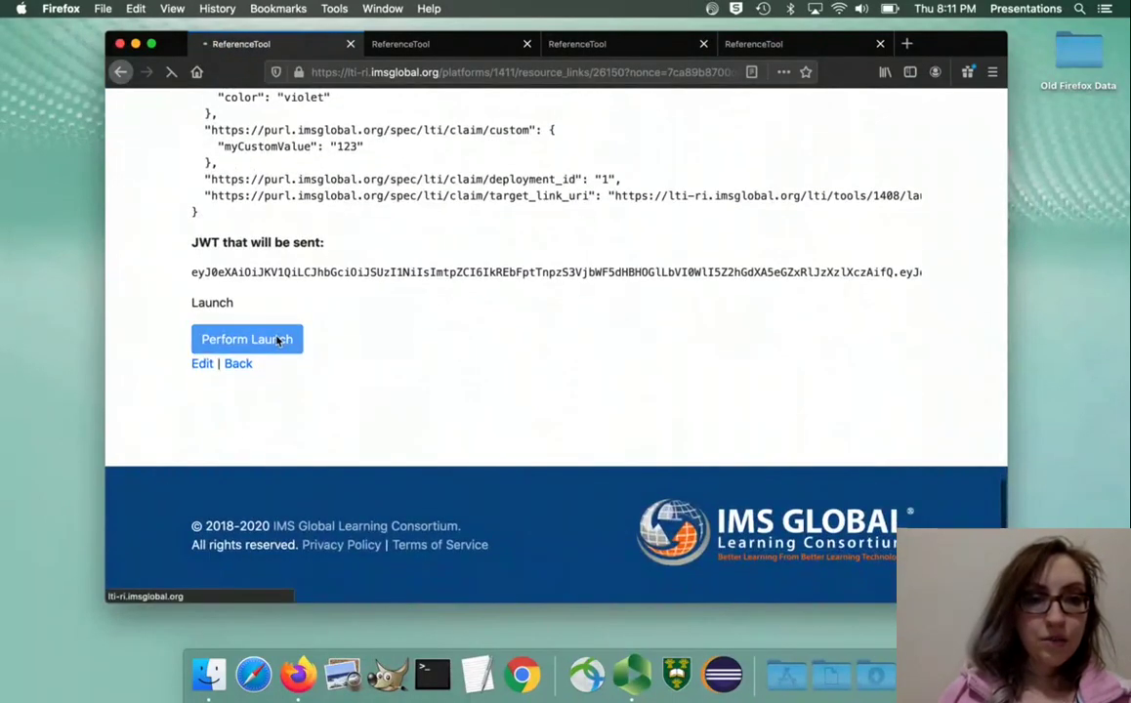